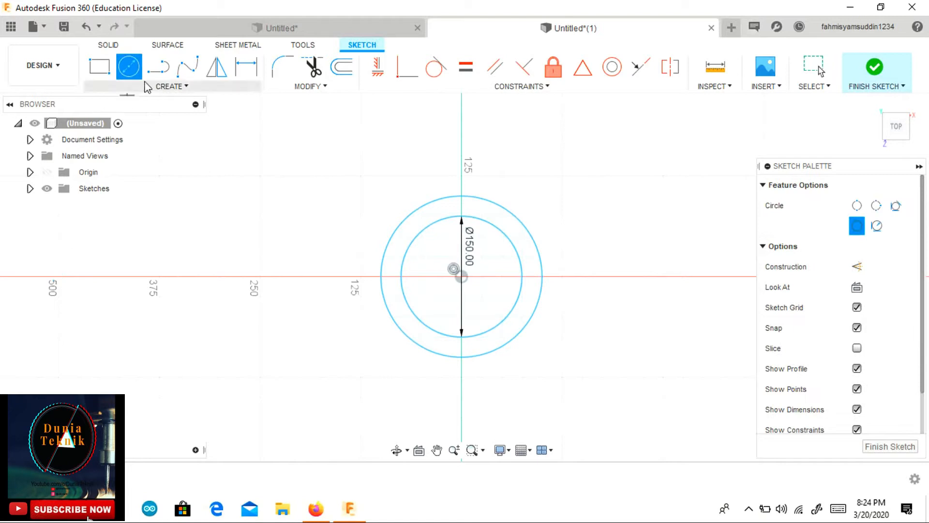
- Draw a horizontal line about 500 mm long from the concentric circles' centre and add a small circle at its far end
{"action": "left_click", "coordinate": [461, 276]}
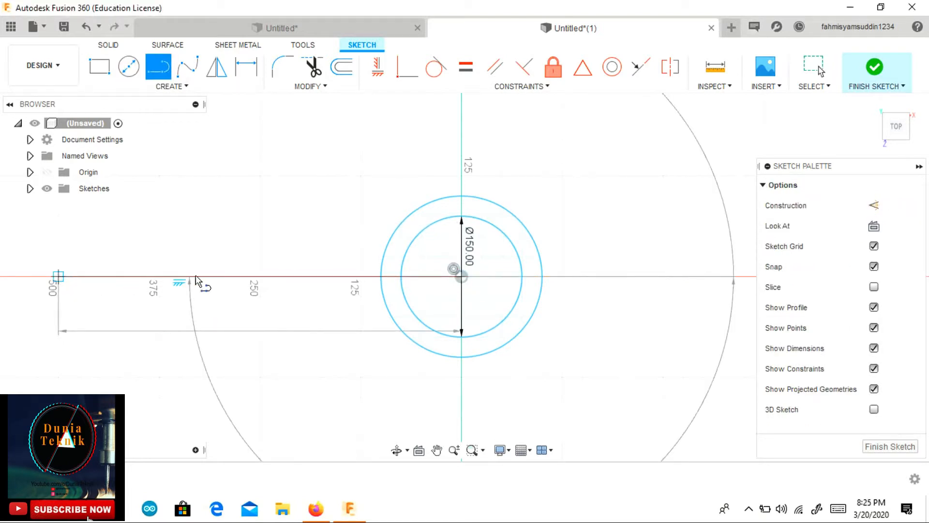
{"action": "key", "text": "Return"}
{"action": "scroll", "coordinate": [222, 278], "scroll_direction": "down", "scroll_amount": 2}
{"action": "middle_click_drag", "start_coordinate": [222, 278], "coordinate": [342, 294]}
{"action": "left_click", "coordinate": [130, 67]}
{"action": "left_click", "coordinate": [216, 293]}
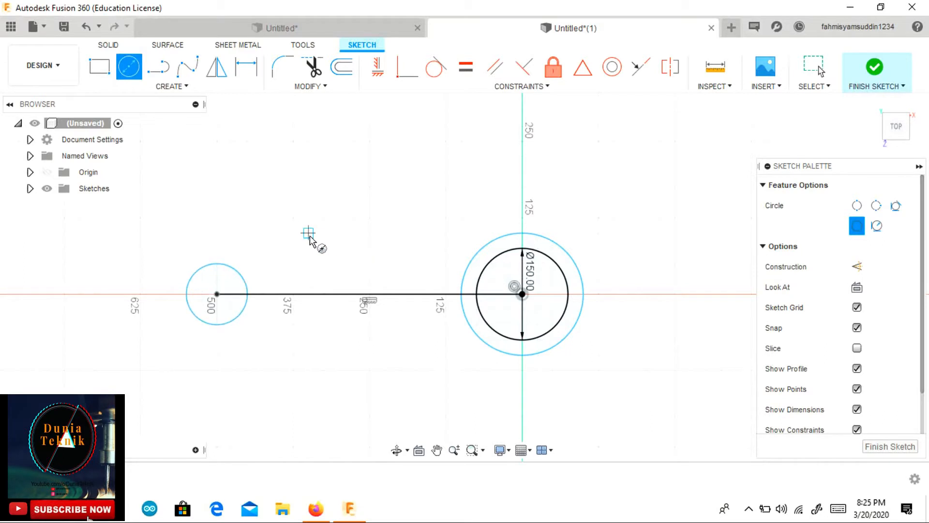
- Join the small end circle to the outer central circle with one straight line above and one below the centre line
{"action": "key", "text": "l"}
{"action": "left_click", "coordinate": [217, 265]}
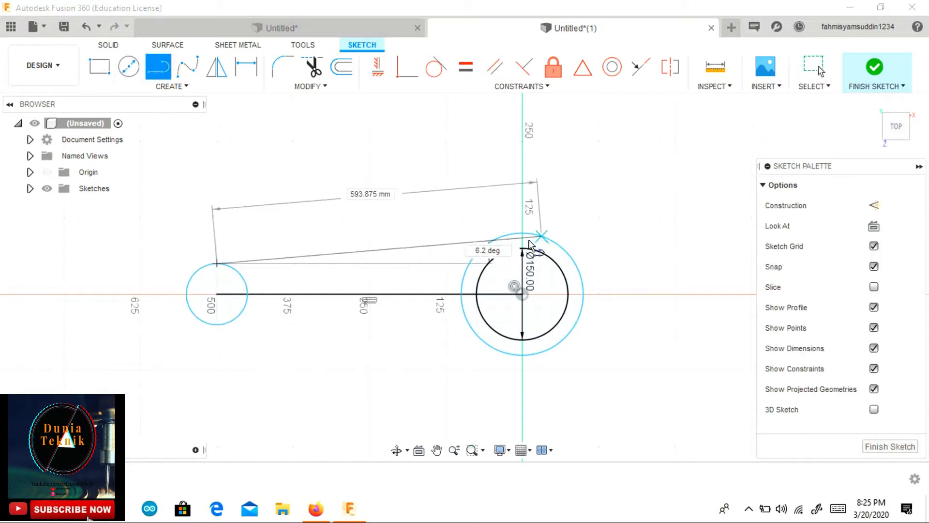
{"action": "left_click", "coordinate": [516, 234]}
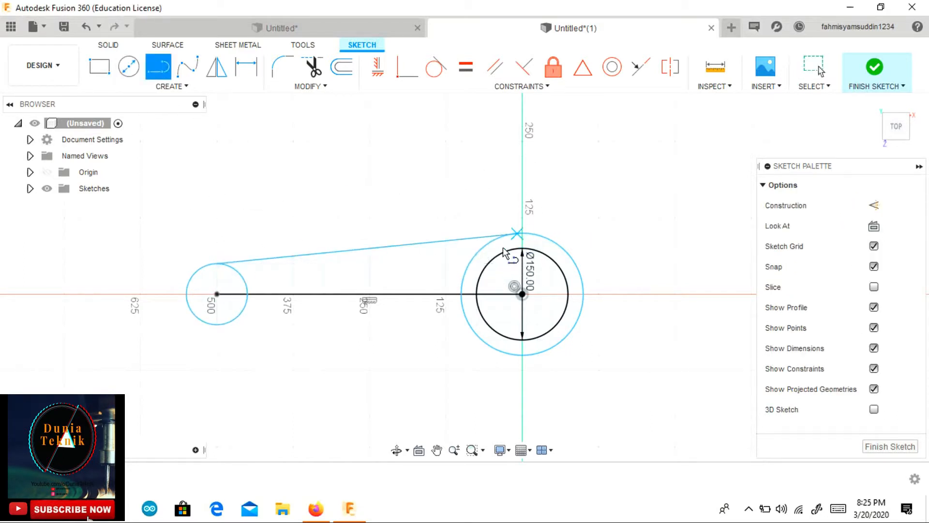
{"action": "left_click", "coordinate": [217, 325]}
{"action": "left_click", "coordinate": [525, 356]}
{"action": "key", "text": "Escape"}
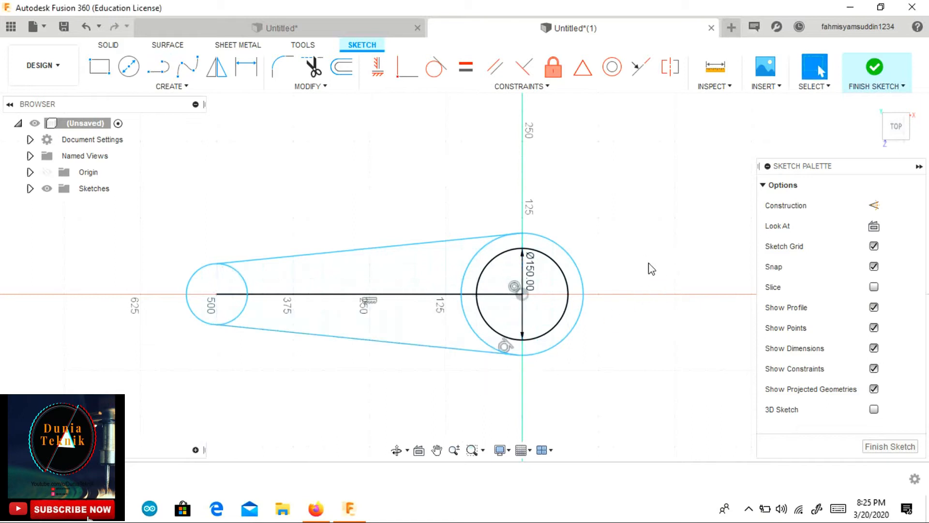
- Make a full circular pattern of the small circle and both arm side lines around the hub centre with quantity 3
{"action": "scroll", "coordinate": [649, 262], "scroll_direction": "down", "scroll_amount": 1}
{"action": "middle_click_drag", "start_coordinate": [648, 263], "coordinate": [554, 235]}
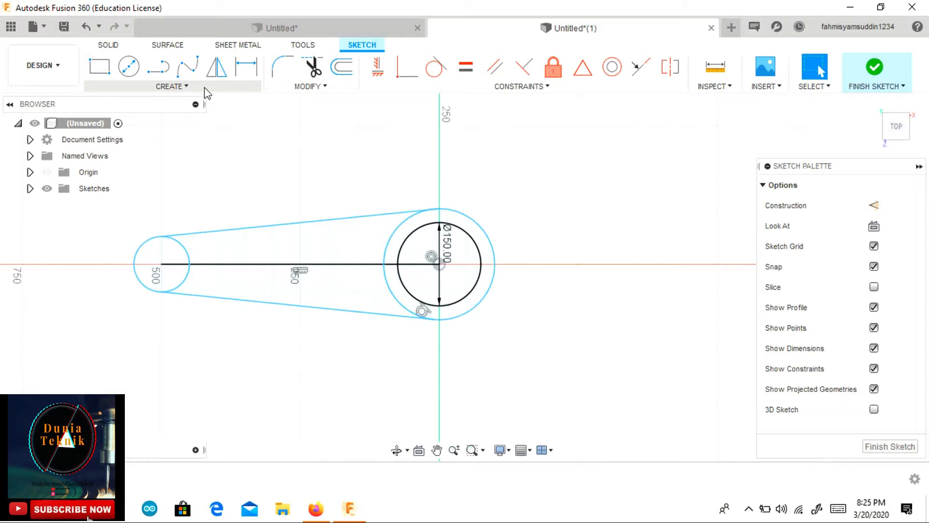
{"action": "left_click", "coordinate": [188, 87]}
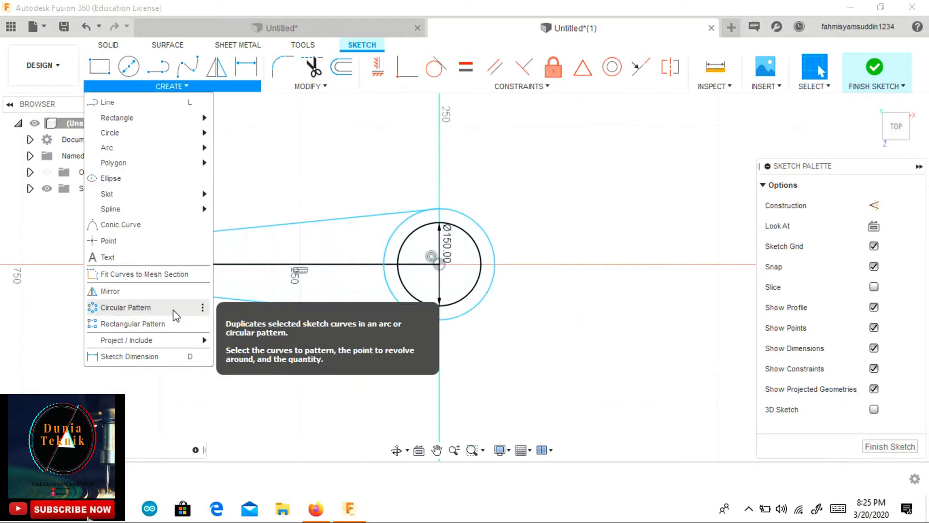
{"action": "left_click", "coordinate": [172, 306]}
{"action": "left_click", "coordinate": [241, 234]}
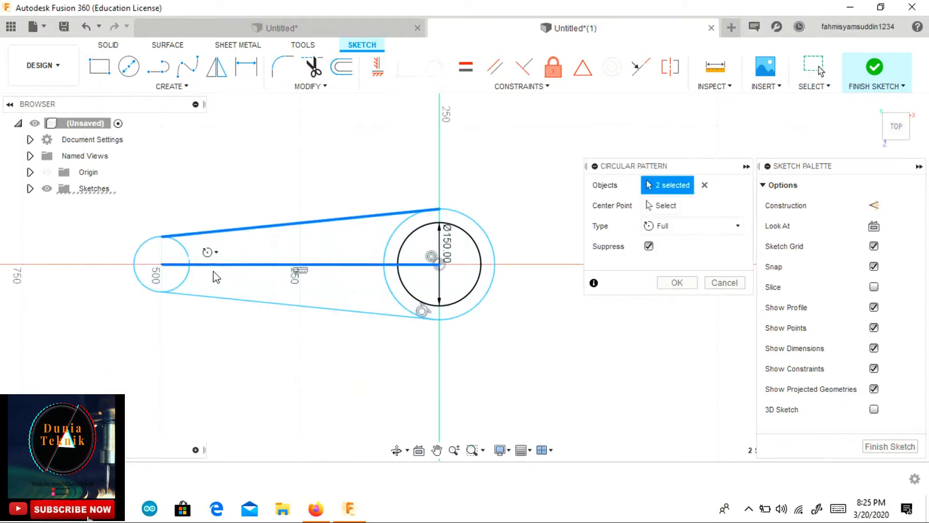
{"action": "left_click", "coordinate": [188, 262]}
{"action": "left_click", "coordinate": [228, 298]}
{"action": "left_click", "coordinate": [664, 205]}
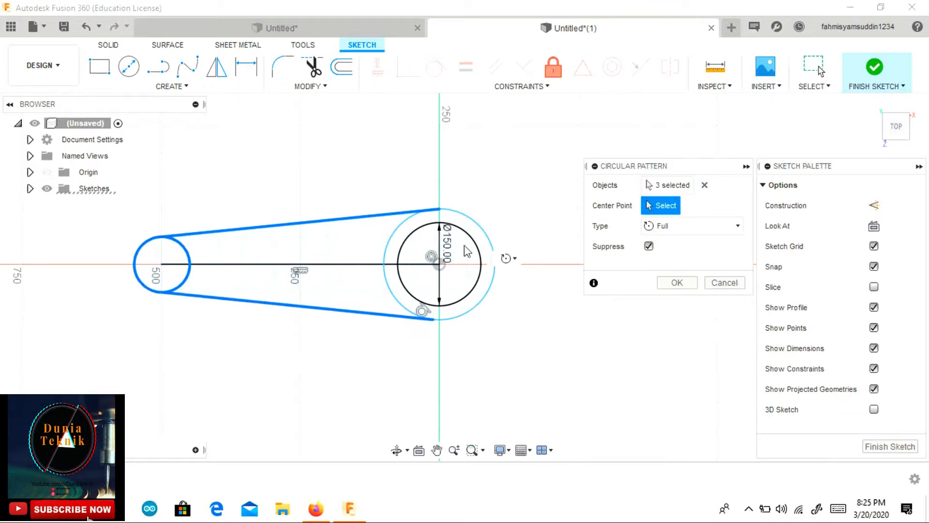
{"action": "left_click", "coordinate": [439, 264]}
{"action": "scroll", "coordinate": [423, 261], "scroll_direction": "down", "scroll_amount": 3}
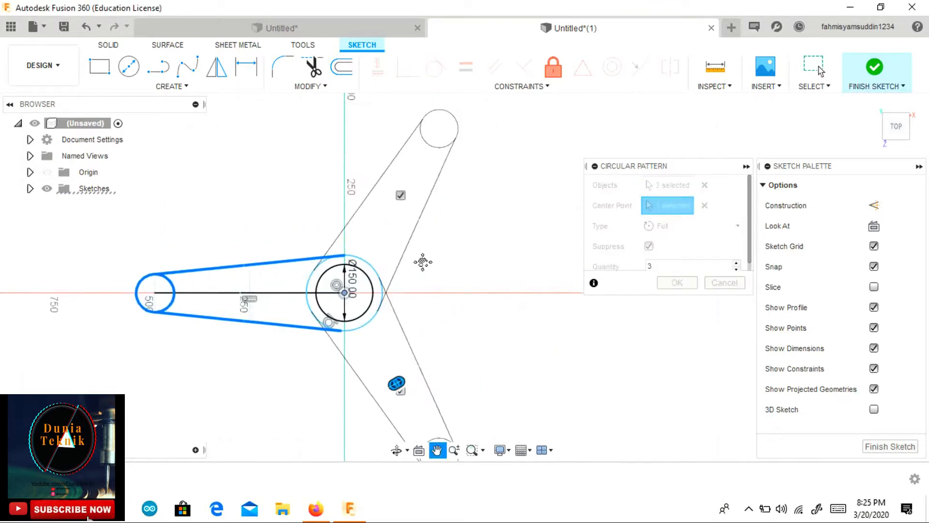
{"action": "left_click", "coordinate": [679, 285]}
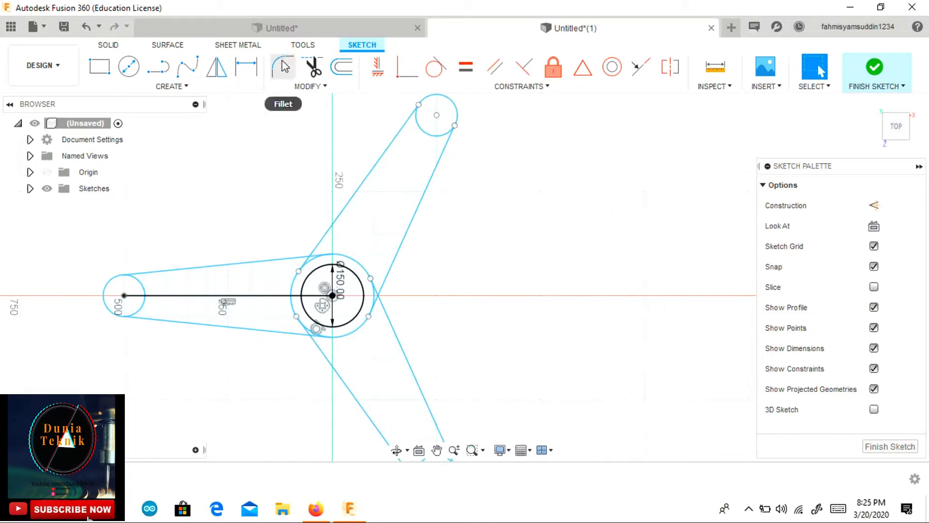
- Try to fillet the three corners between neighbouring arms with a 100 mm radius and undo the fillets
{"action": "left_click", "coordinate": [180, 86]}
{"action": "mouse_move", "coordinate": [178, 136]}
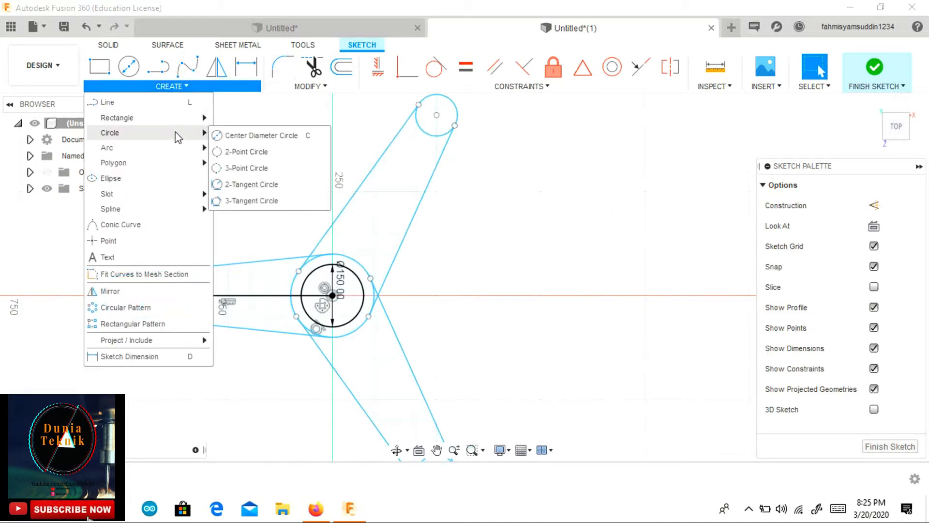
{"action": "left_click", "coordinate": [282, 68]}
{"action": "left_click", "coordinate": [291, 258]}
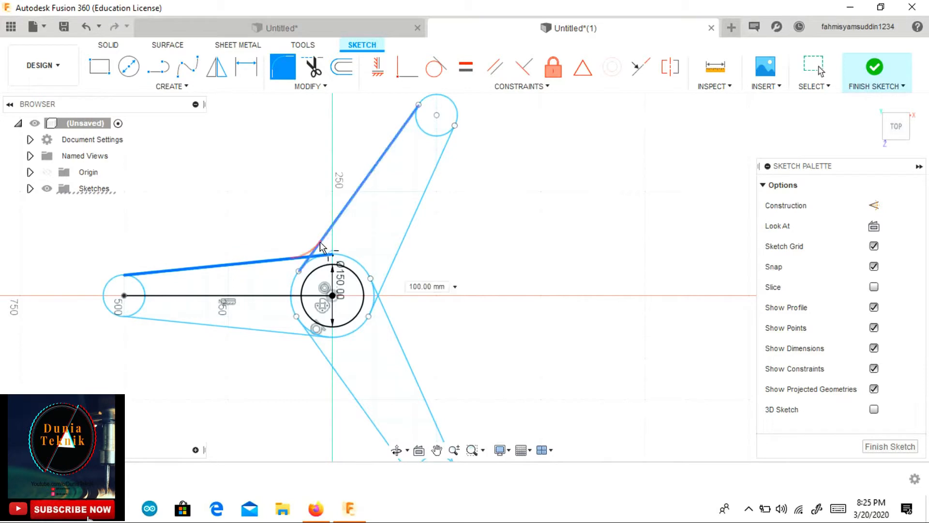
{"action": "left_click", "coordinate": [321, 246]}
{"action": "left_click", "coordinate": [385, 281]}
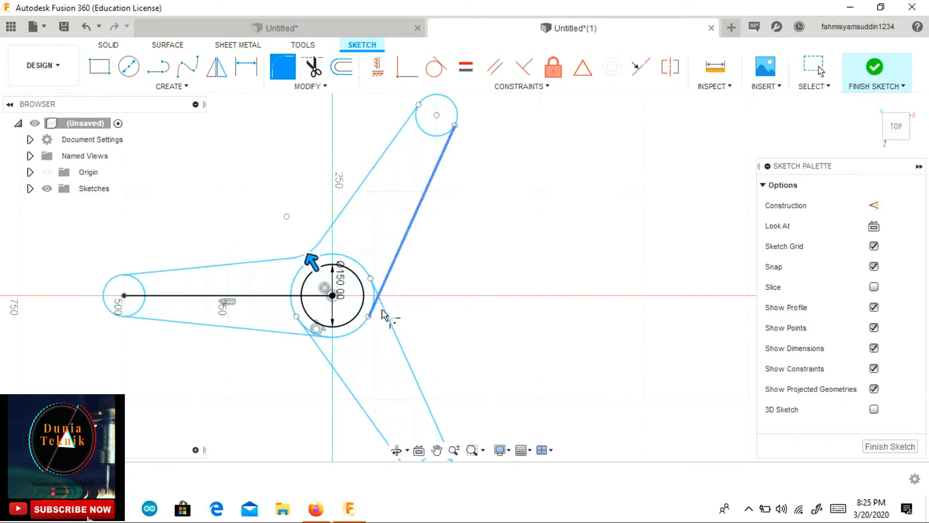
{"action": "left_click", "coordinate": [385, 311]}
{"action": "left_click", "coordinate": [276, 334]}
{"action": "left_click", "coordinate": [321, 355]}
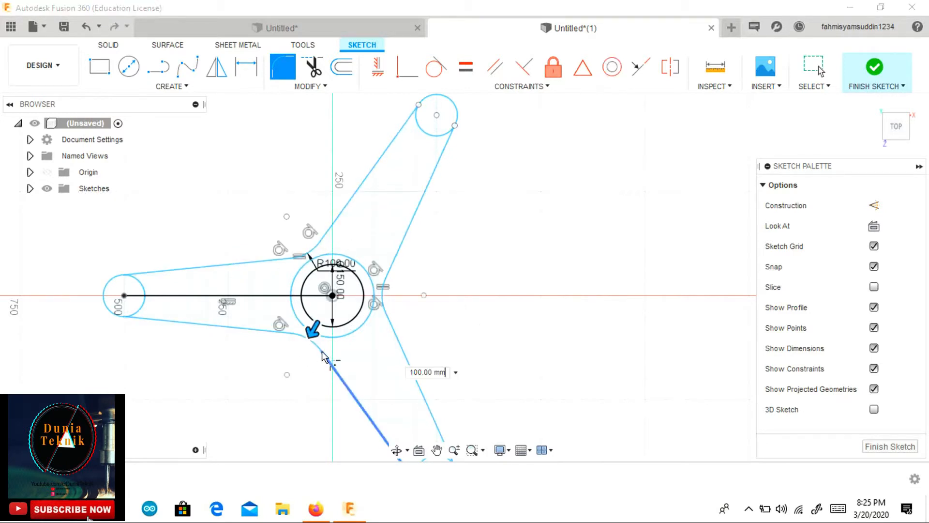
{"action": "scroll", "coordinate": [518, 226], "scroll_direction": "up", "scroll_amount": 2}
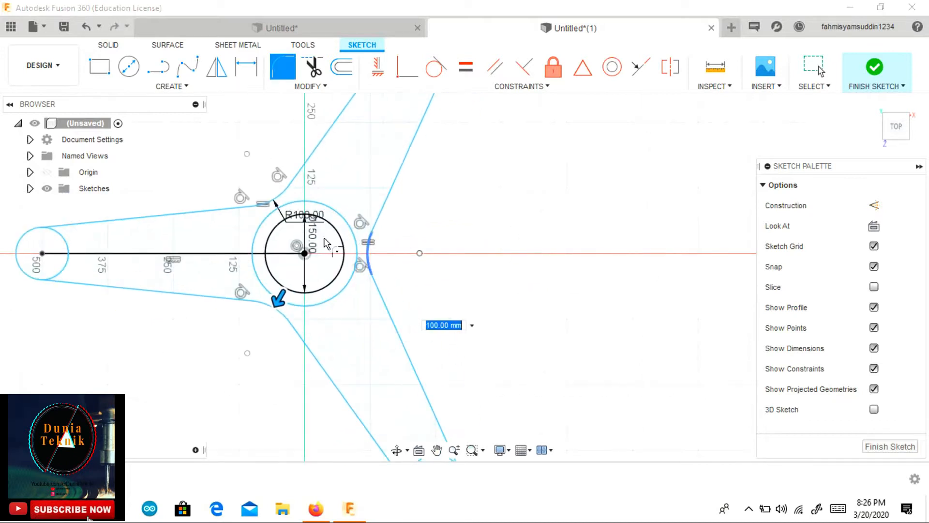
{"action": "left_click", "coordinate": [272, 206]}
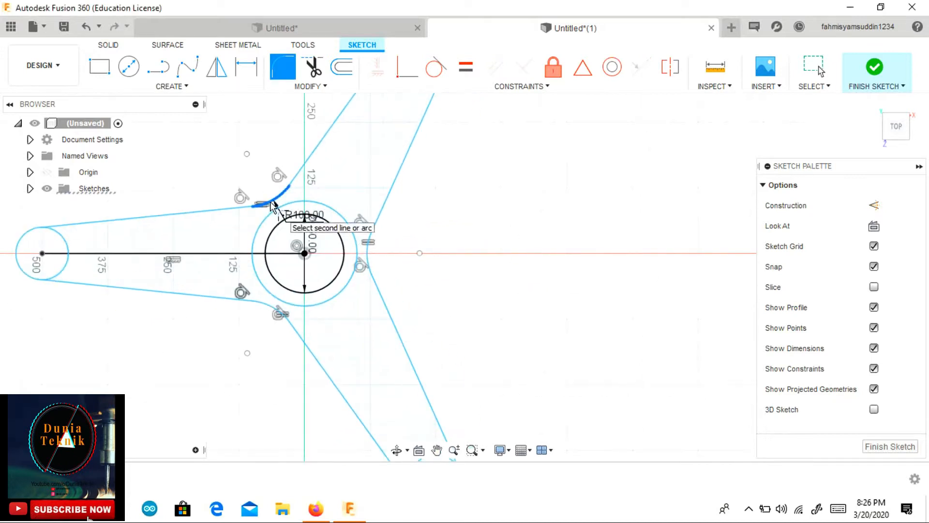
{"action": "left_click", "coordinate": [87, 28]}
{"action": "left_click", "coordinate": [88, 28]}
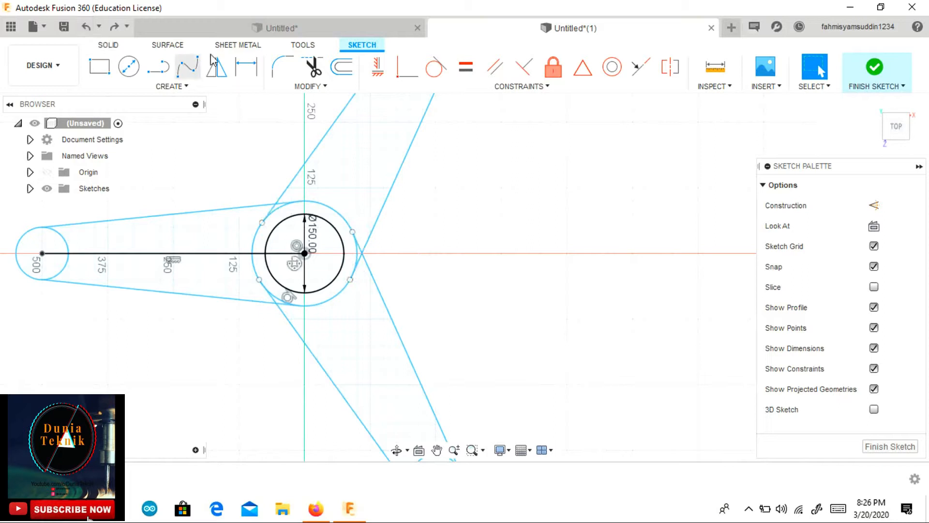
- Fillet the three corners between neighbouring arms around the hub with a 350 mm radius
{"action": "left_click", "coordinate": [277, 73]}
{"action": "left_click", "coordinate": [280, 200]}
{"action": "left_click", "coordinate": [267, 205]}
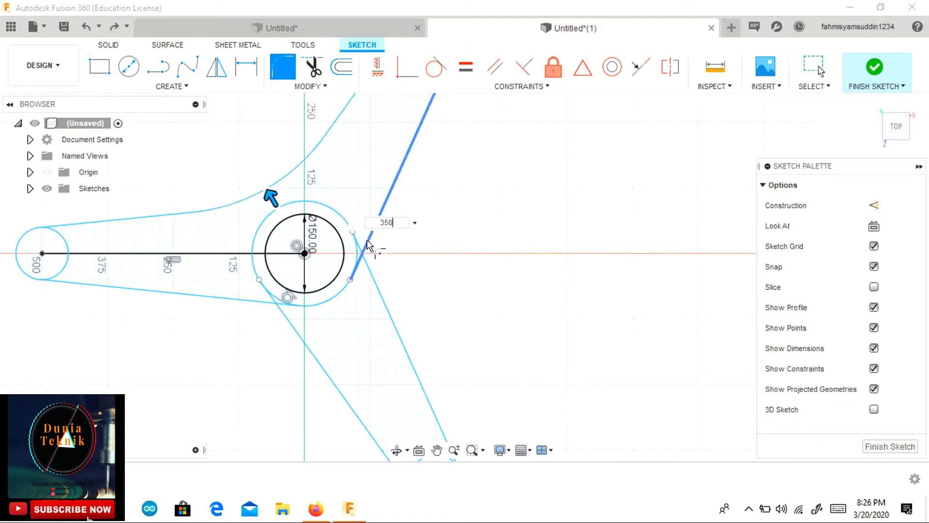
{"action": "key", "text": "Return"}
{"action": "left_click", "coordinate": [270, 313]}
{"action": "left_click", "coordinate": [289, 324]}
{"action": "scroll", "coordinate": [408, 266], "scroll_direction": "down", "scroll_amount": 3}
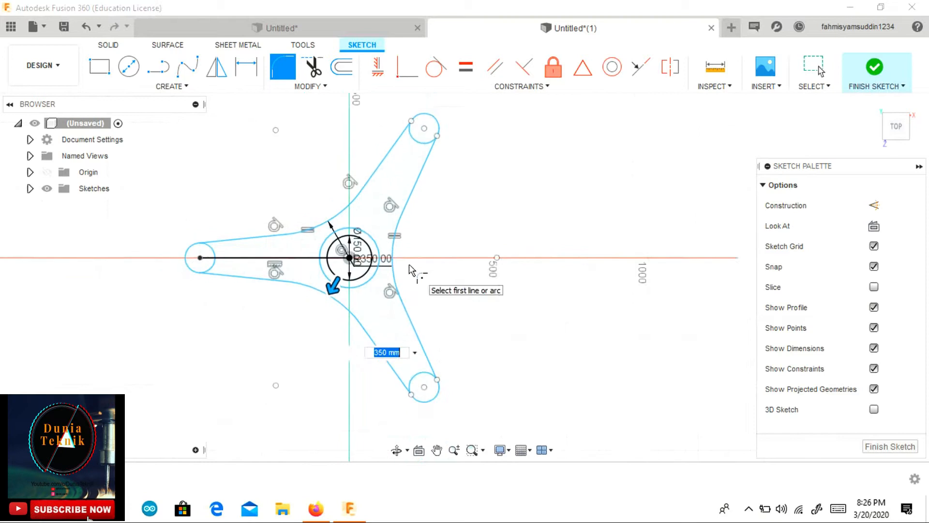
{"action": "key", "text": "Escape"}
- Extrude the ring profile between the two central circles 200 mm to one side as a new body
{"action": "scroll", "coordinate": [541, 235], "scroll_direction": "down", "scroll_amount": 2}
{"action": "left_click_drag", "start_coordinate": [902, 124], "coordinate": [877, 129]}
{"action": "scroll", "coordinate": [544, 240], "scroll_direction": "up", "scroll_amount": 2}
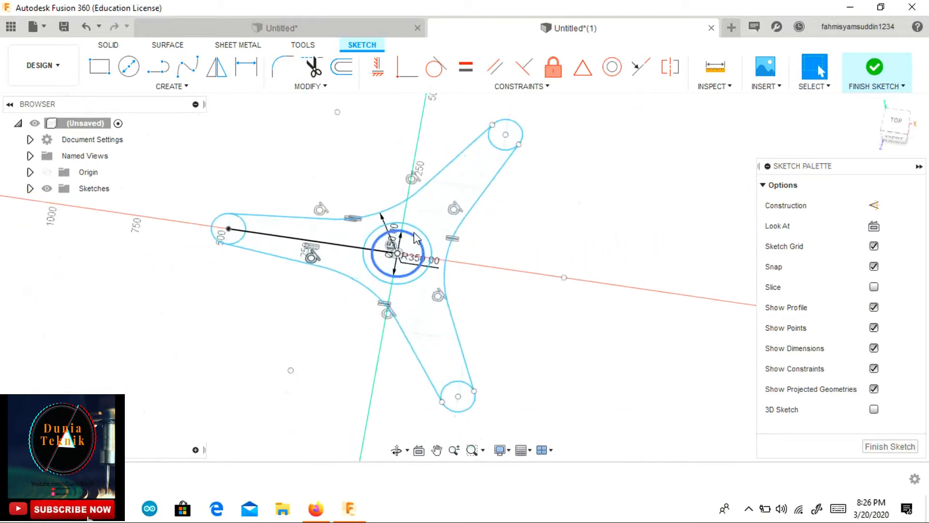
{"action": "left_click", "coordinate": [109, 45]}
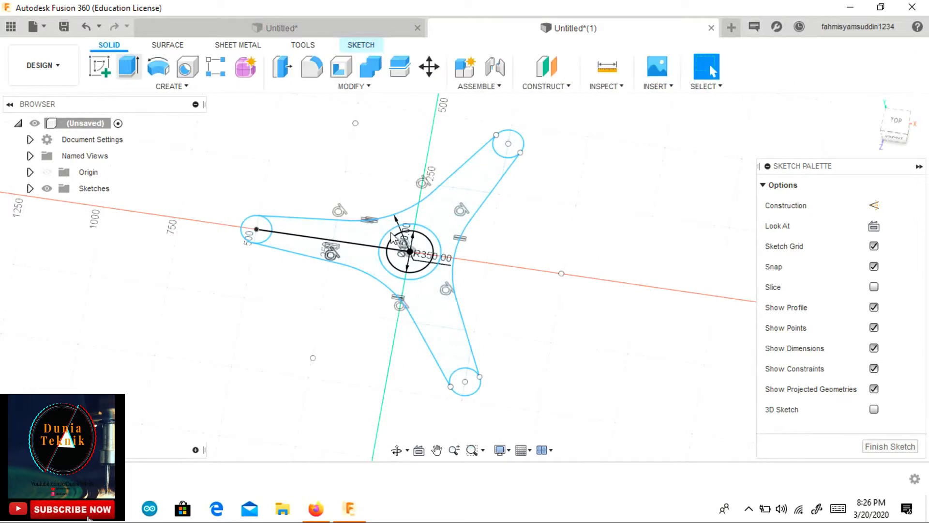
{"action": "key", "text": "e"}
{"action": "left_click", "coordinate": [387, 250]}
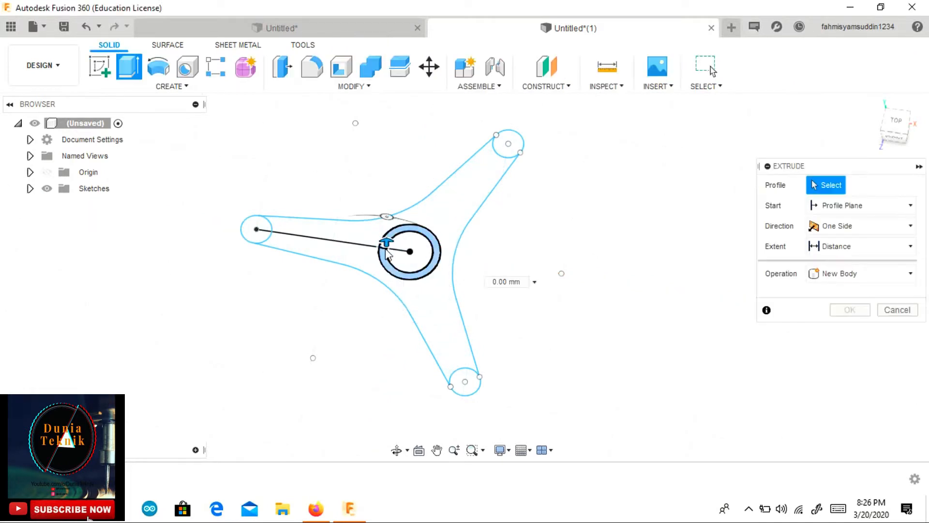
{"action": "left_click", "coordinate": [892, 138]}
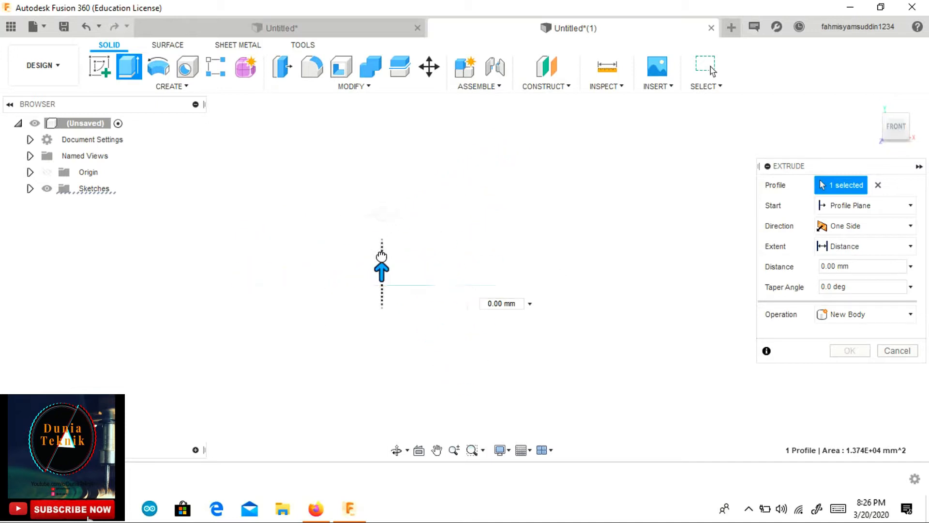
{"action": "left_click_drag", "start_coordinate": [382, 256], "coordinate": [387, 247]}
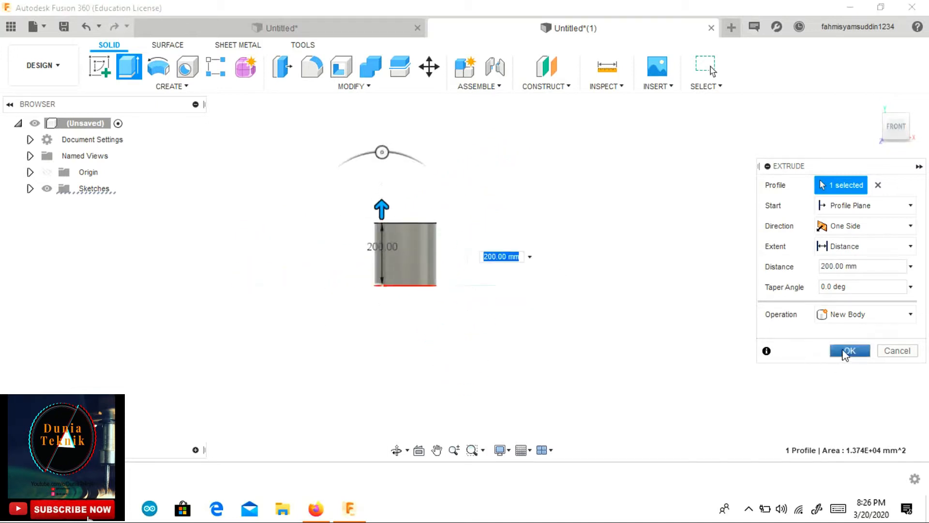
{"action": "left_click", "coordinate": [848, 351]}
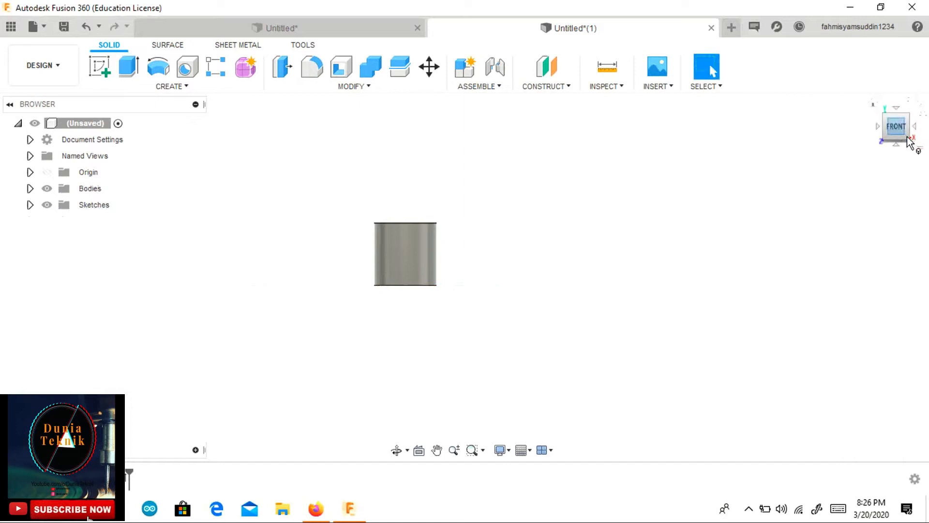
- Make Sketch1 visible again around the extruded ring
{"action": "left_click_drag", "start_coordinate": [908, 138], "coordinate": [2, 114]}
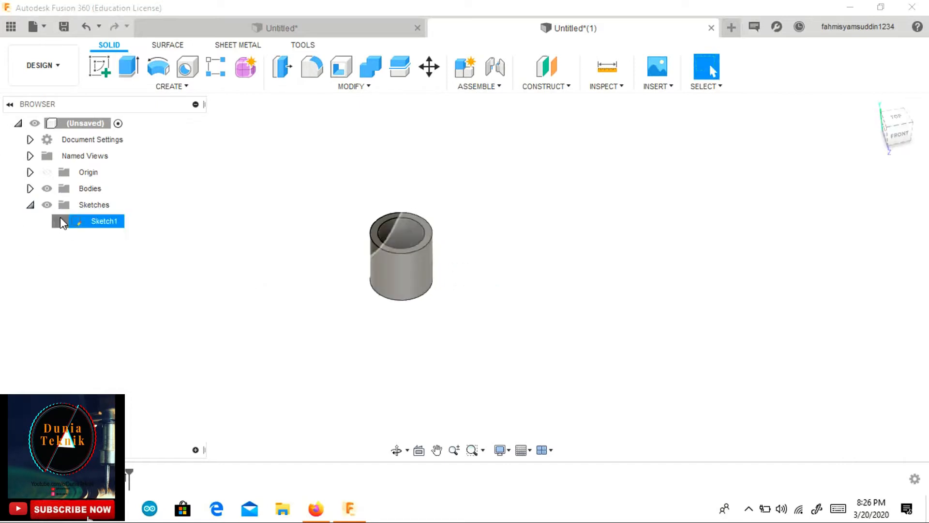
{"action": "left_click", "coordinate": [59, 221]}
{"action": "left_click", "coordinate": [898, 138]}
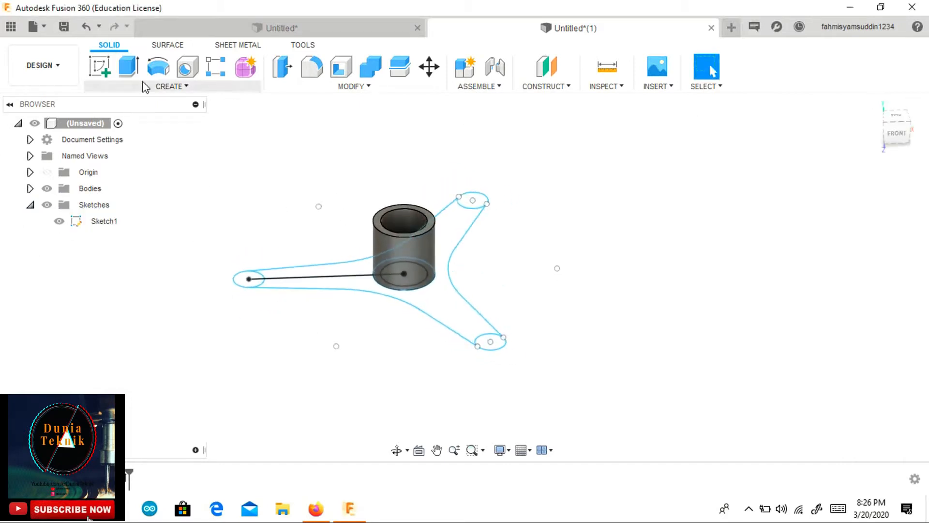
- Start a new sketch on the front origin plane, hiding the bodies to pick the plane and showing them again
{"action": "left_click", "coordinate": [99, 66]}
{"action": "left_click", "coordinate": [879, 115]}
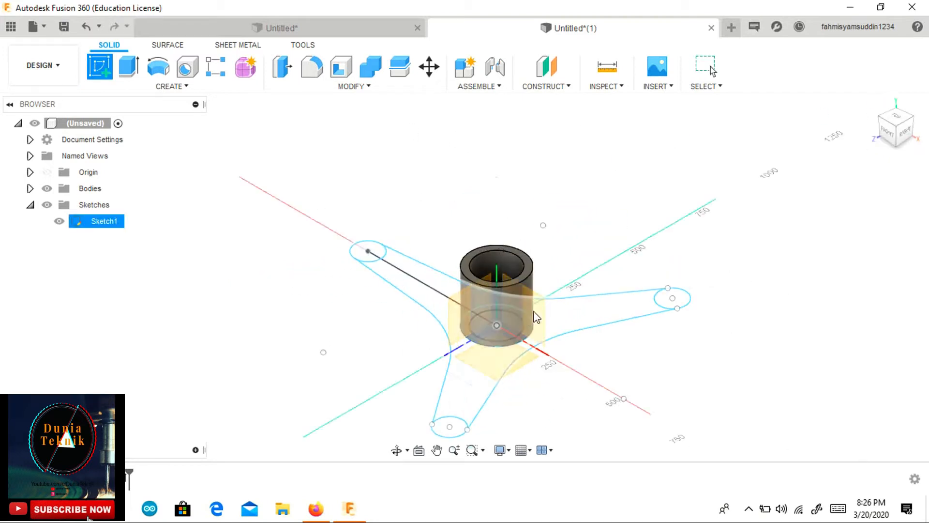
{"action": "left_click", "coordinate": [544, 314]}
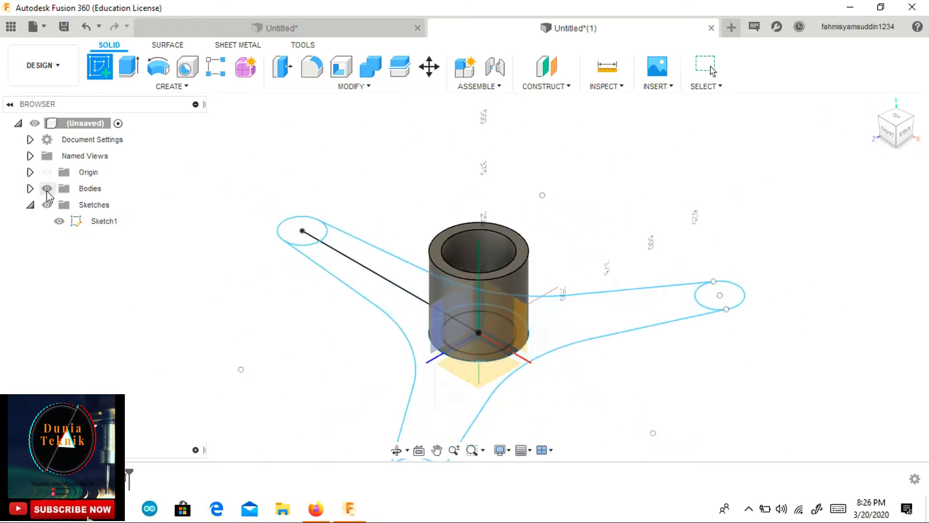
{"action": "left_click", "coordinate": [47, 188]}
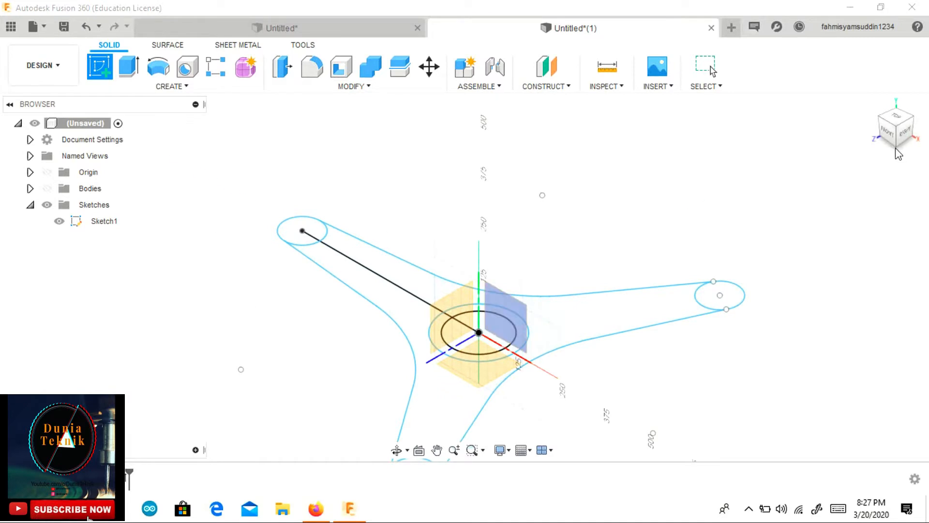
{"action": "scroll", "coordinate": [533, 309], "scroll_direction": "up", "scroll_amount": 4}
{"action": "left_click", "coordinate": [440, 346]}
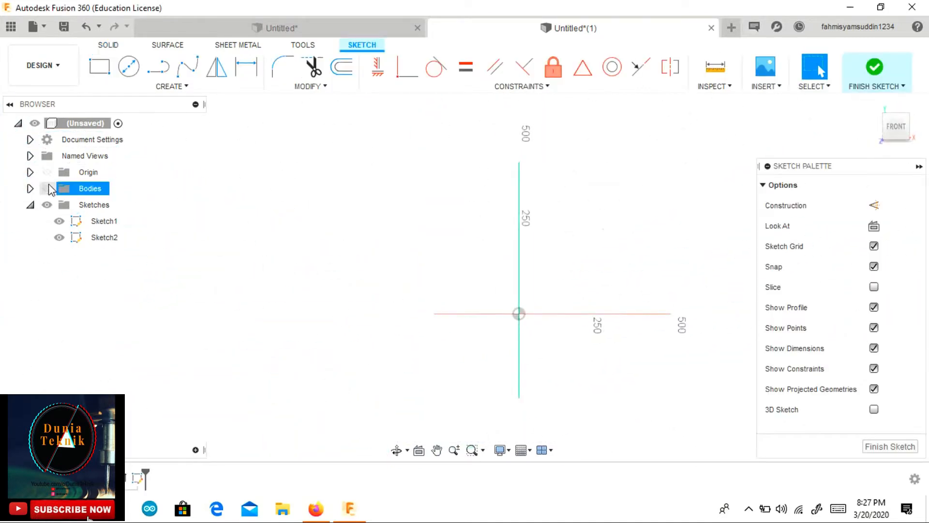
{"action": "left_click", "coordinate": [46, 188]}
- Draw a horizontal line from the origin to the centre of the left arm's end circle and continue it to the circle's outer edge
{"action": "left_click", "coordinate": [157, 68]}
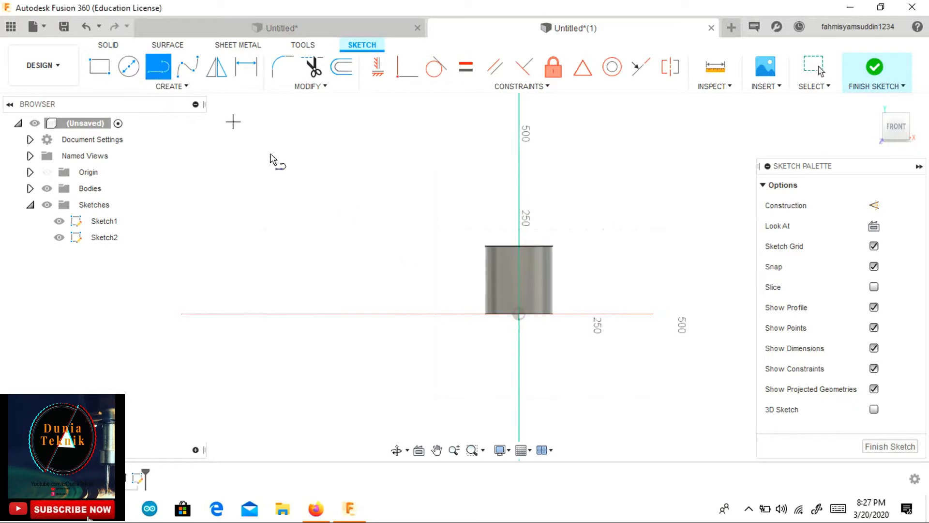
{"action": "left_click_drag", "start_coordinate": [898, 129], "coordinate": [896, 134]}
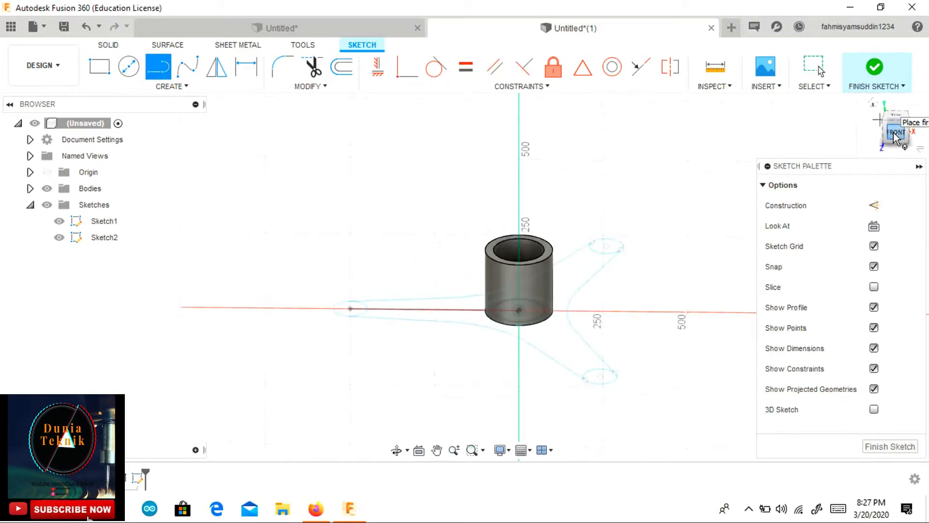
{"action": "left_click", "coordinate": [896, 133]}
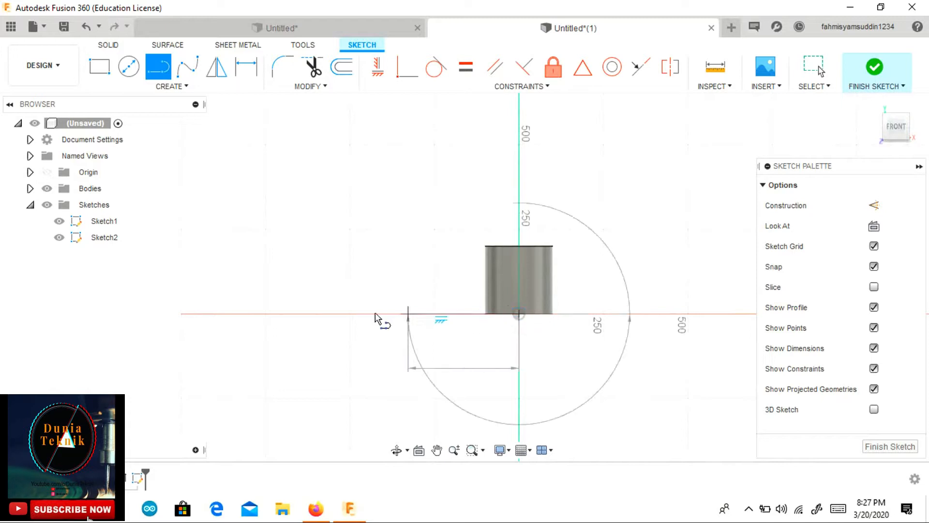
{"action": "left_click", "coordinate": [349, 314]}
{"action": "key", "text": "Escape"}
{"action": "left_click_drag", "start_coordinate": [899, 136], "coordinate": [896, 141]}
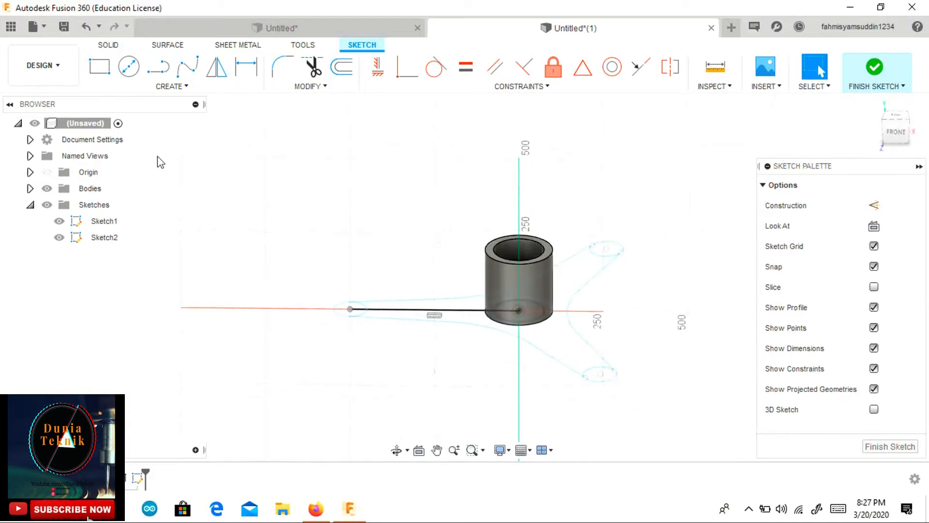
{"action": "left_click", "coordinate": [158, 67]}
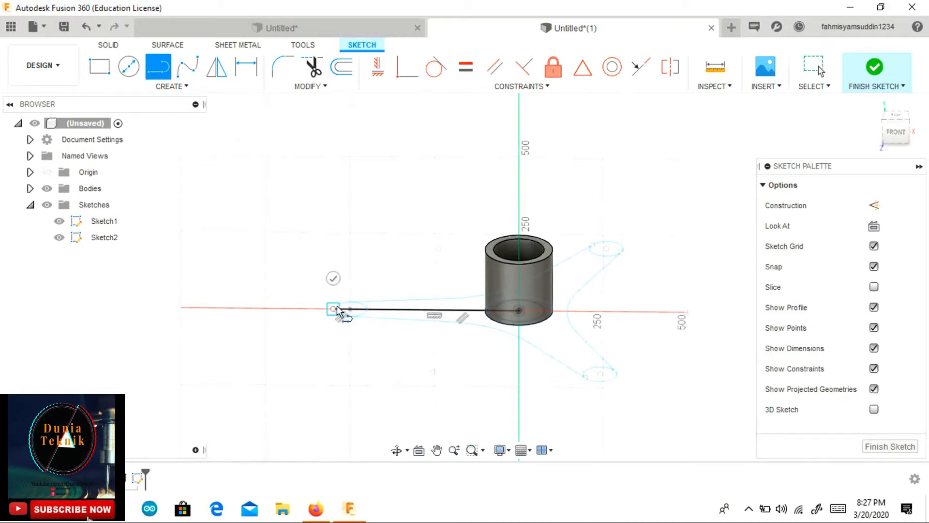
{"action": "key", "text": "Escape"}
- Draw a vertical construction line upward from the outer end of the horizontal base line
{"action": "left_click", "coordinate": [158, 66]}
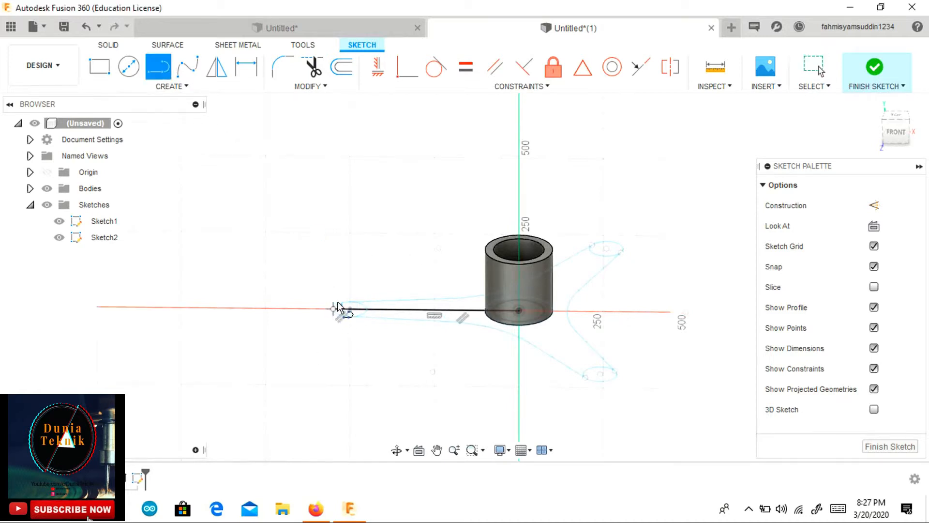
{"action": "left_click", "coordinate": [337, 306]}
{"action": "left_click", "coordinate": [874, 206]}
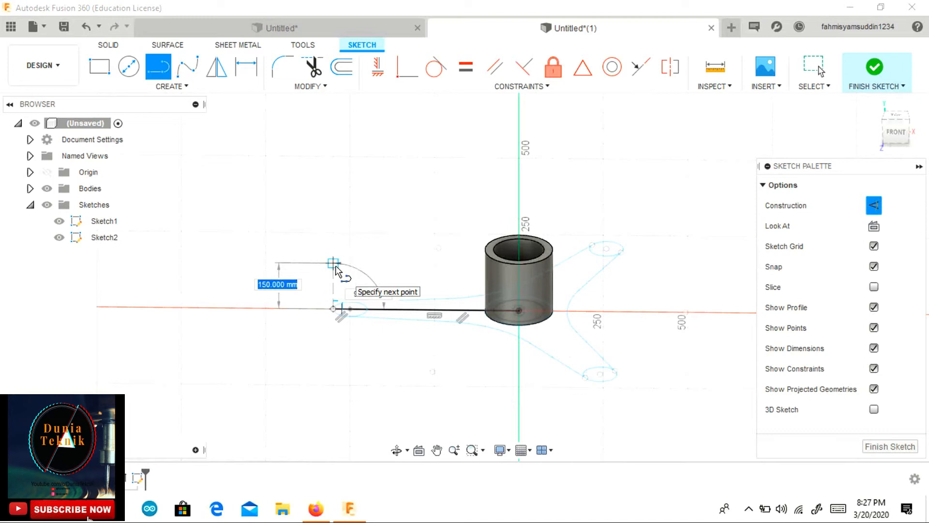
{"action": "left_click", "coordinate": [895, 132]}
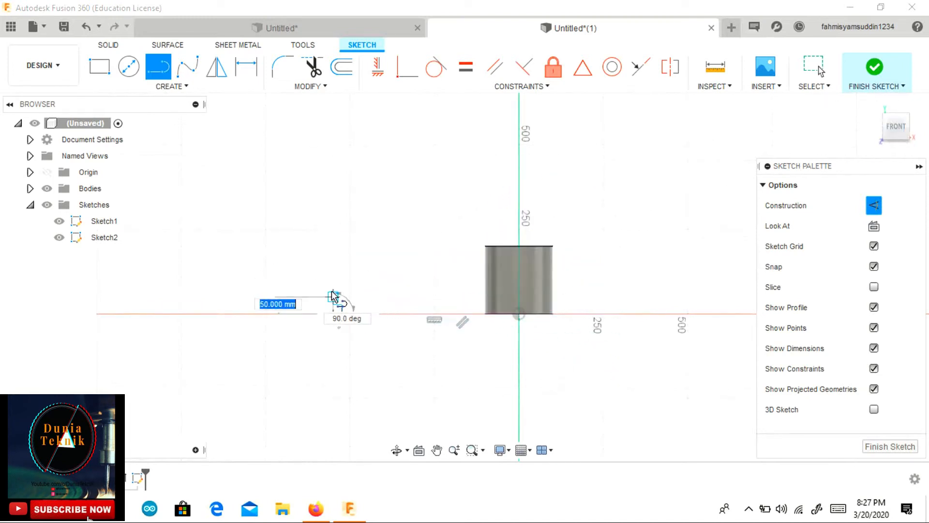
{"action": "scroll", "coordinate": [335, 296], "scroll_direction": "up", "scroll_amount": 3}
{"action": "left_click", "coordinate": [334, 271]}
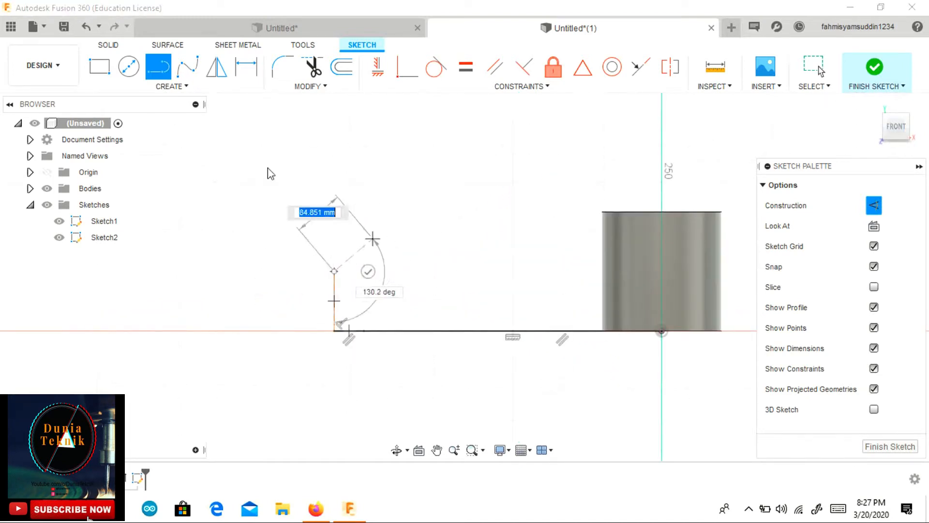
- Draw a sloped regular line from the top of the construction line to the ring's upper left corner
{"action": "left_click", "coordinate": [874, 205]}
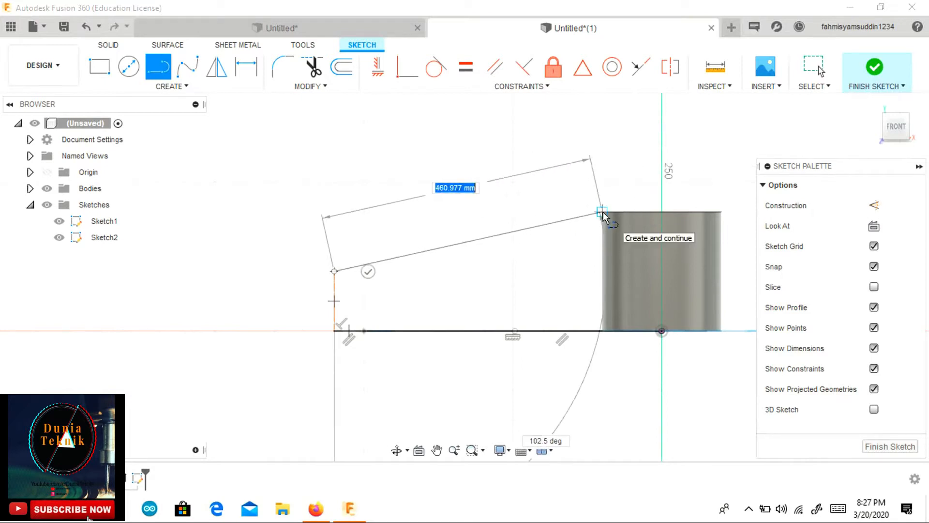
{"action": "scroll", "coordinate": [602, 215], "scroll_direction": "up", "scroll_amount": 3}
{"action": "left_click", "coordinate": [602, 215]}
{"action": "key", "text": "Escape"}
{"action": "scroll", "coordinate": [425, 300], "scroll_direction": "down", "scroll_amount": 5}
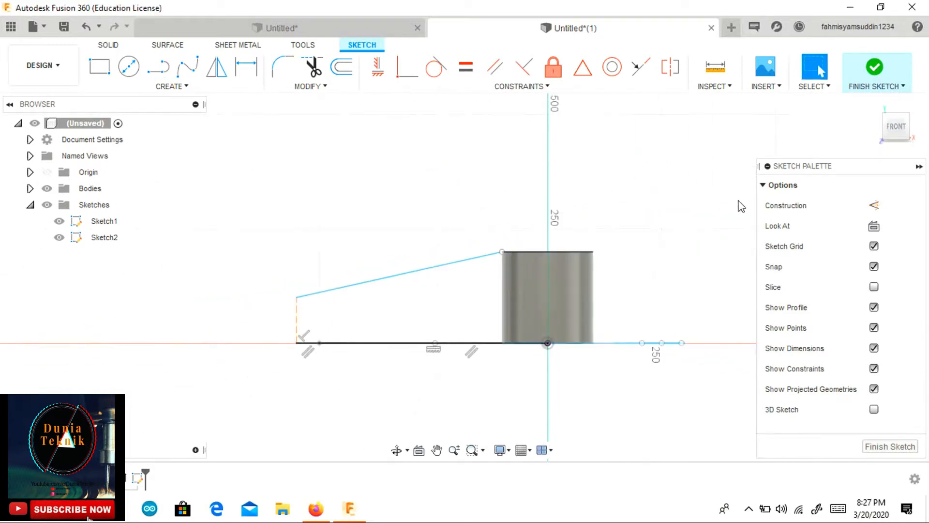
{"action": "left_click", "coordinate": [897, 125]}
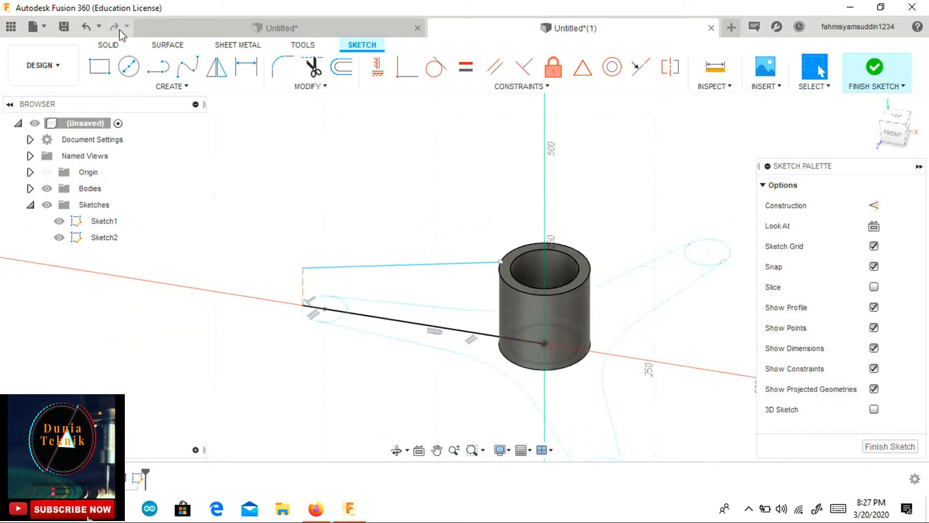
- Try revolving the sloped line 360 degrees around the ring's axis as a new surface body, and undo the revolve
{"action": "left_click", "coordinate": [109, 45]}
{"action": "left_click", "coordinate": [171, 86]}
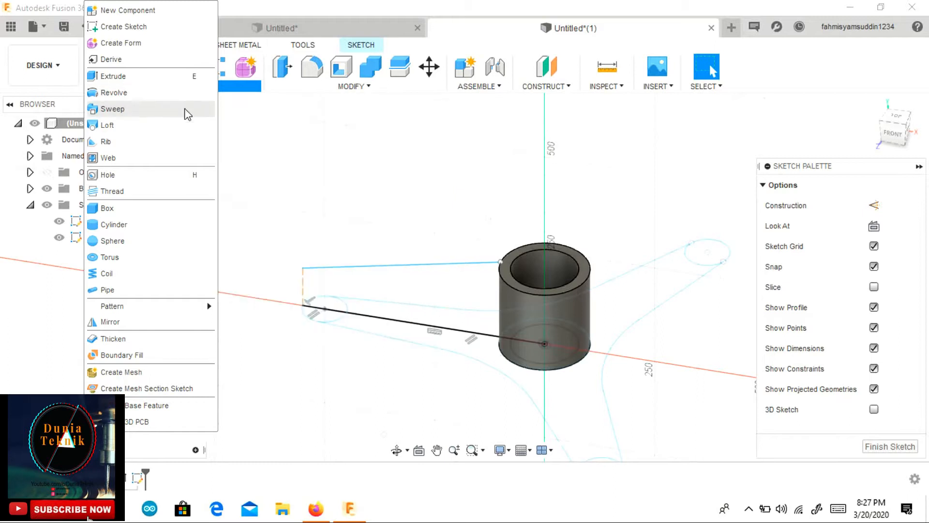
{"action": "left_click", "coordinate": [279, 113]}
{"action": "left_click", "coordinate": [168, 48]}
{"action": "left_click", "coordinate": [182, 86]}
{"action": "left_click", "coordinate": [189, 69]}
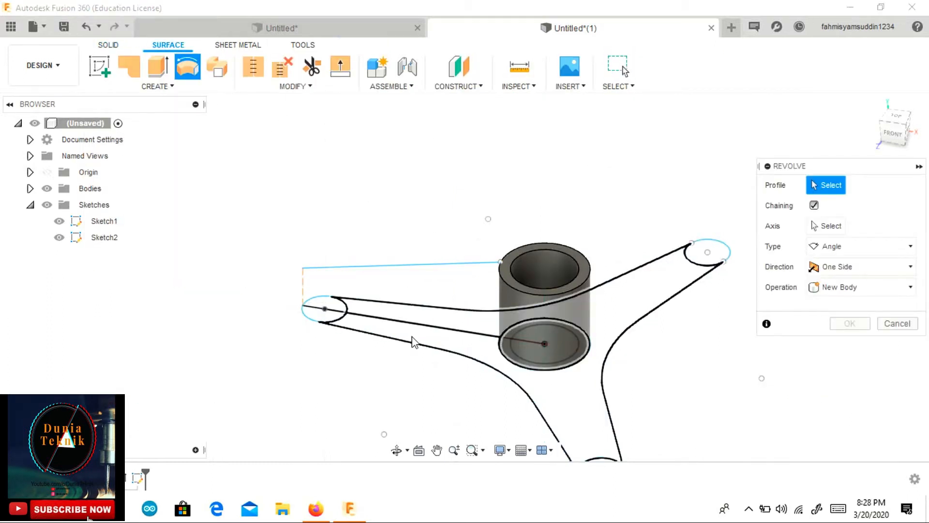
{"action": "left_click", "coordinate": [435, 265]}
{"action": "left_click", "coordinate": [818, 228]}
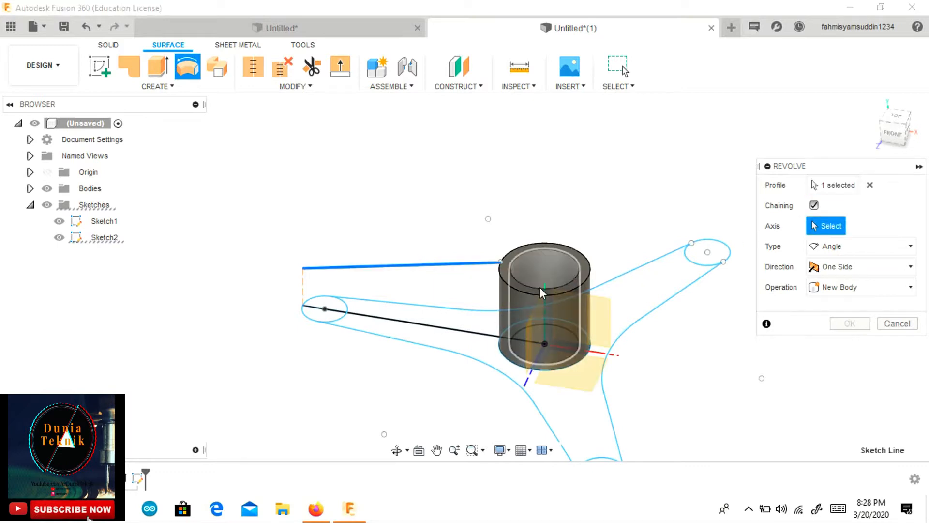
{"action": "left_click", "coordinate": [540, 289]}
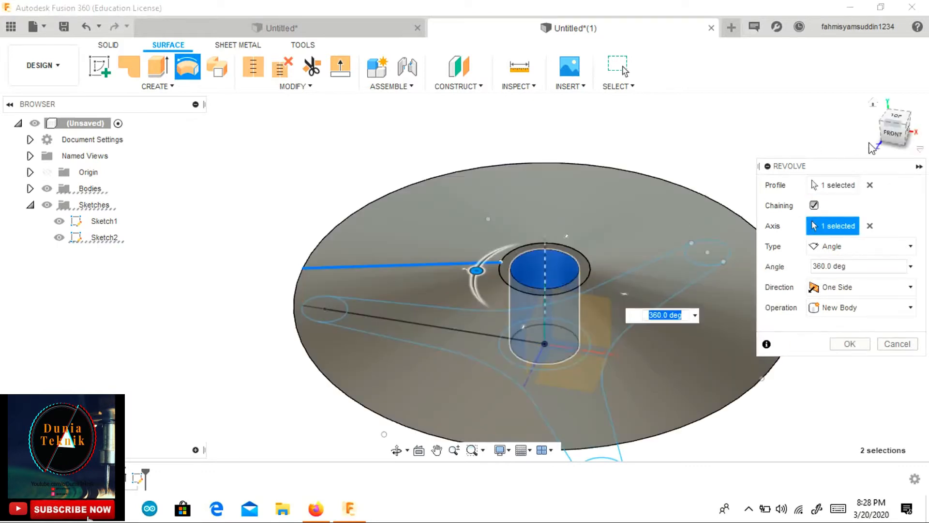
{"action": "left_click", "coordinate": [895, 136]}
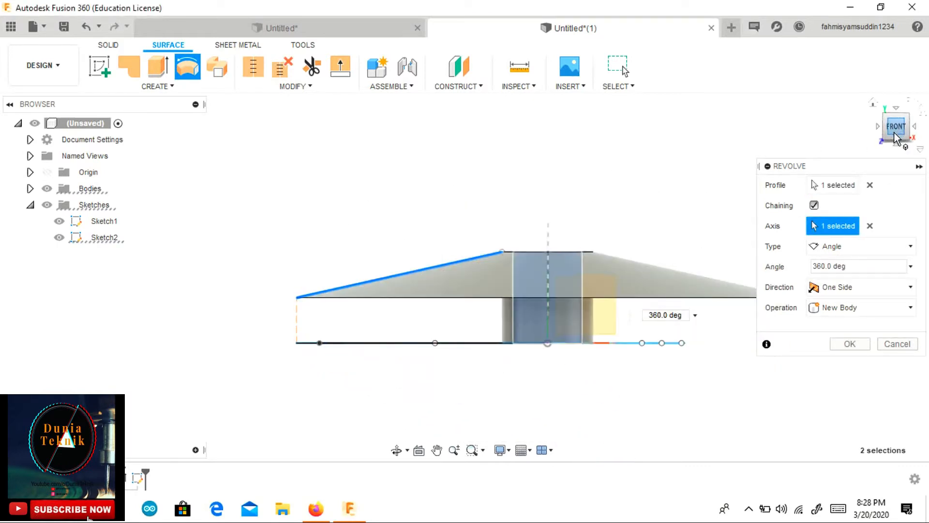
{"action": "left_click", "coordinate": [841, 344]}
{"action": "left_click", "coordinate": [85, 26]}
{"action": "left_click", "coordinate": [85, 26]}
- Draw a 180 mm vertical line up the ring's left side from its lower left corner
{"action": "left_click", "coordinate": [159, 70]}
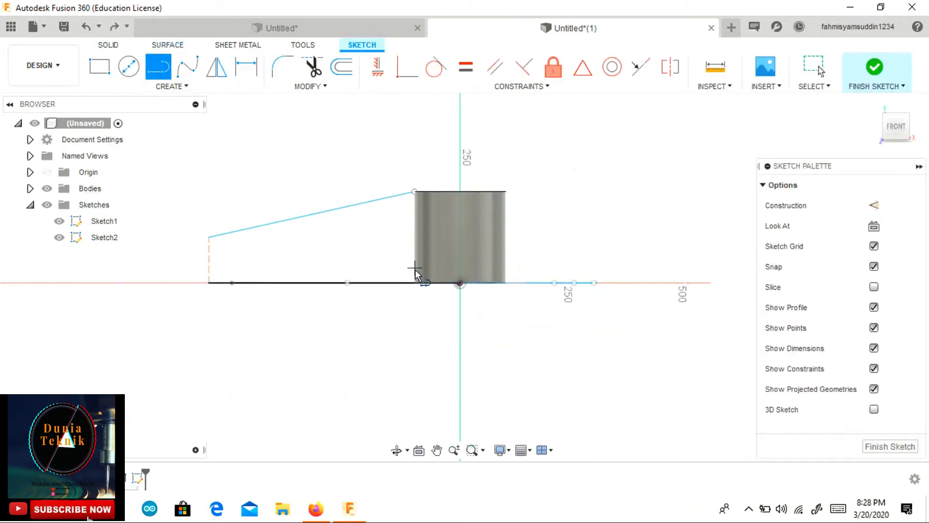
{"action": "left_click", "coordinate": [415, 283]}
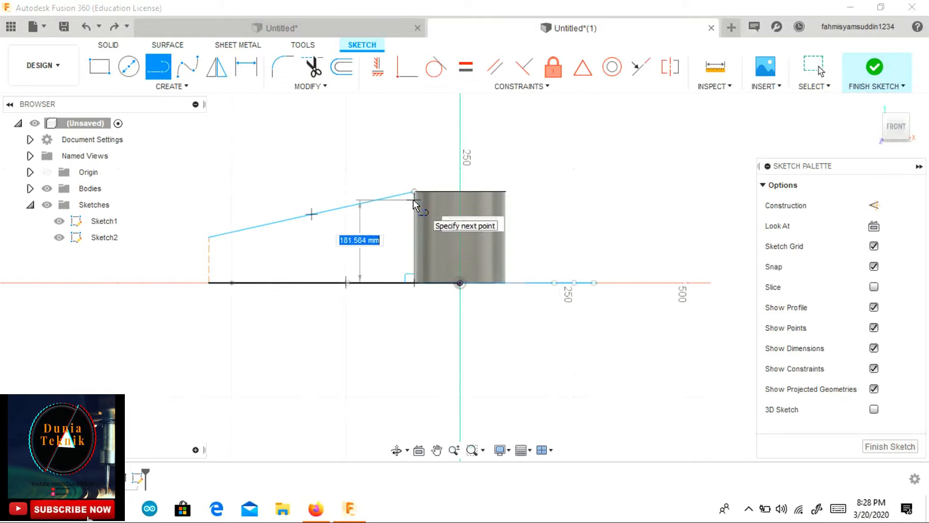
{"action": "left_click", "coordinate": [415, 204]}
{"action": "key", "text": "Escape"}
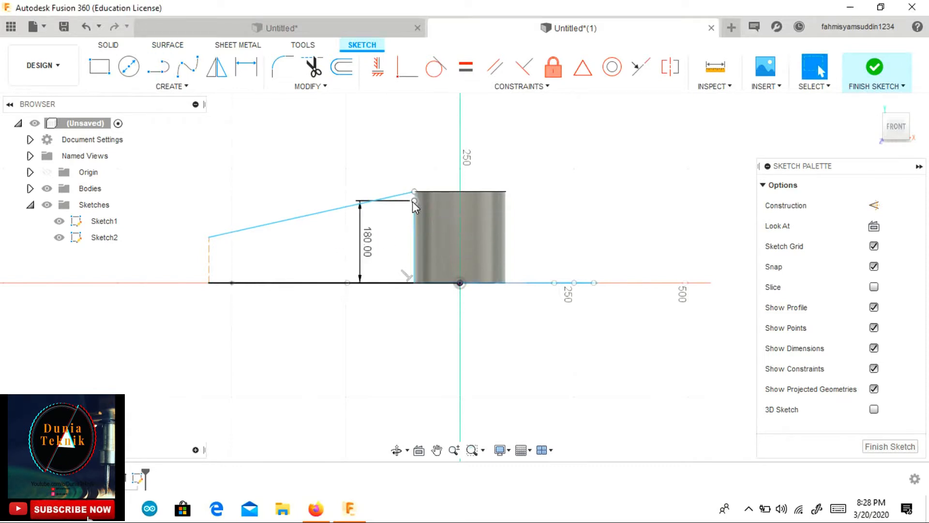
- Delete the sloped line and the vertical construction line at the arm's outer end
{"action": "right_click", "coordinate": [297, 221]}
{"action": "left_click", "coordinate": [245, 195]}
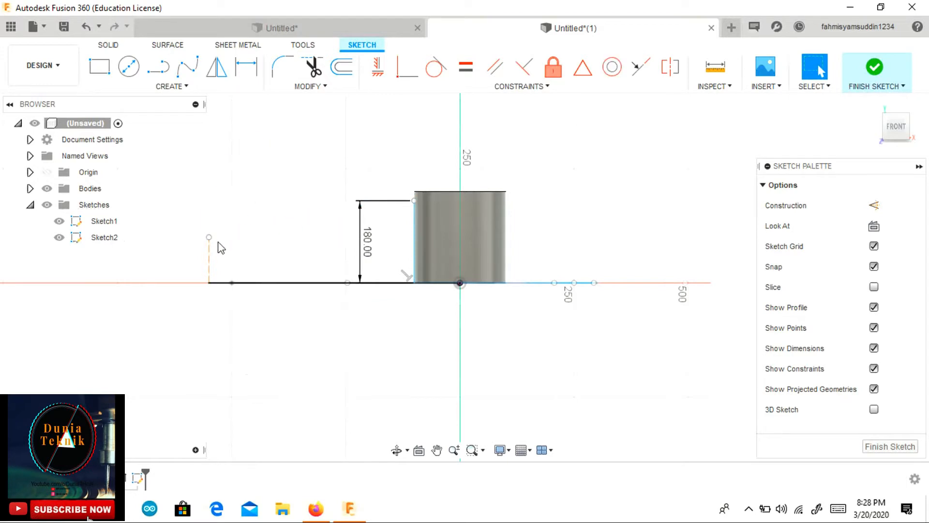
{"action": "right_click", "coordinate": [211, 257]}
{"action": "left_click", "coordinate": [131, 233]}
- Draw a 50 mm vertical construction line at the base line's outer end and join its top to the 180 mm line's top with a regular line
{"action": "key", "text": "l"}
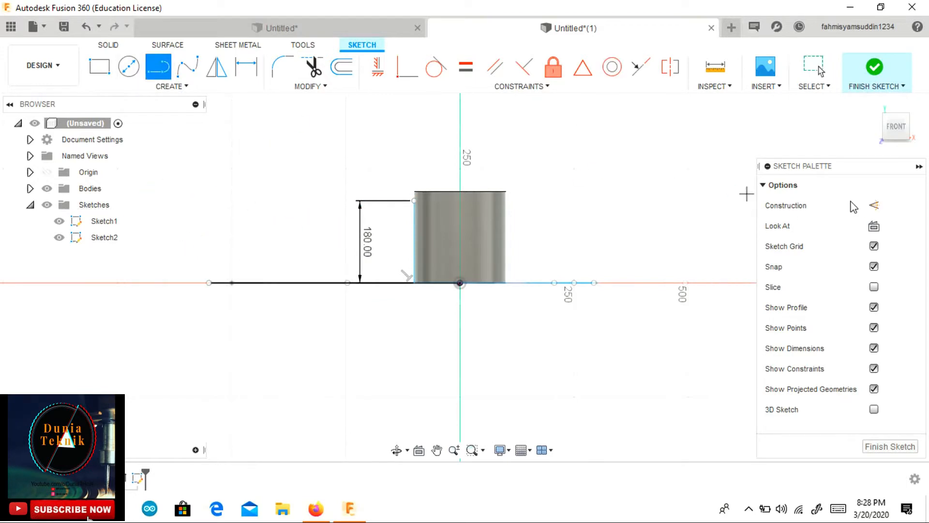
{"action": "left_click", "coordinate": [874, 205]}
{"action": "left_click", "coordinate": [209, 260]}
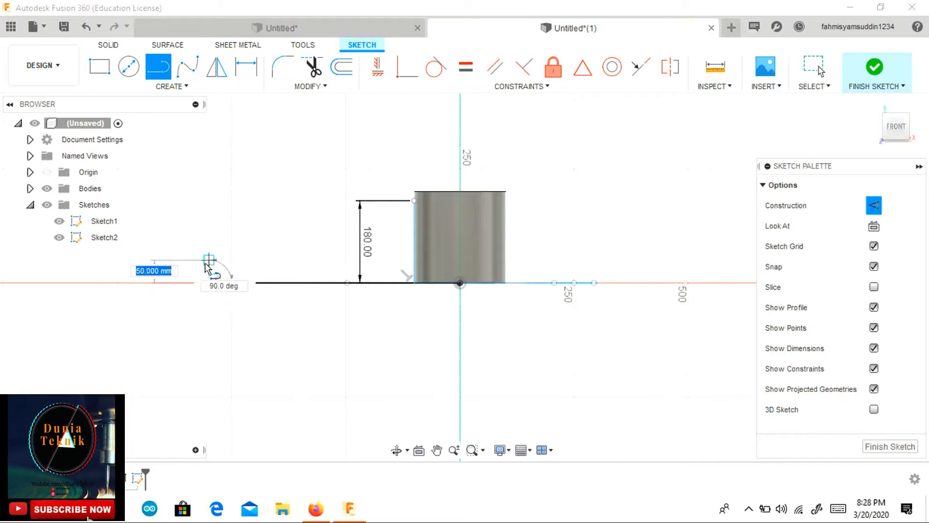
{"action": "left_click", "coordinate": [874, 205]}
{"action": "left_click", "coordinate": [412, 203]}
{"action": "key", "text": "Escape"}
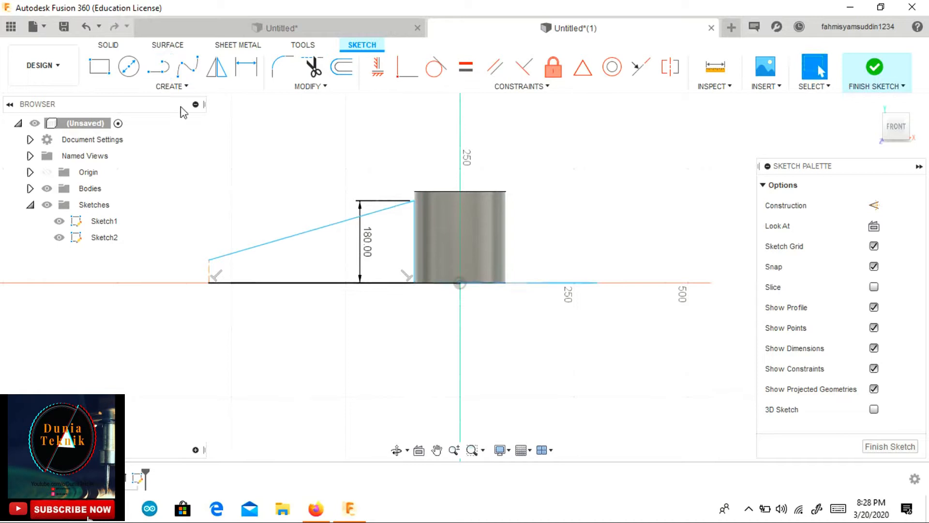
- Revolve the sloped line and its chained vertical line 360 degrees around the ring's axis as a new surface body
{"action": "left_click", "coordinate": [165, 45]}
{"action": "left_click", "coordinate": [184, 71]}
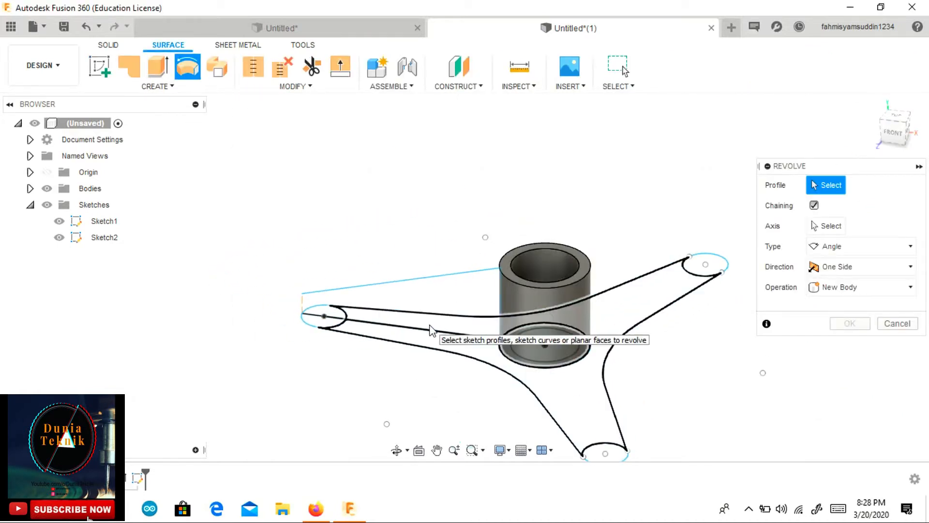
{"action": "left_click", "coordinate": [442, 276]}
{"action": "left_click", "coordinate": [587, 278]}
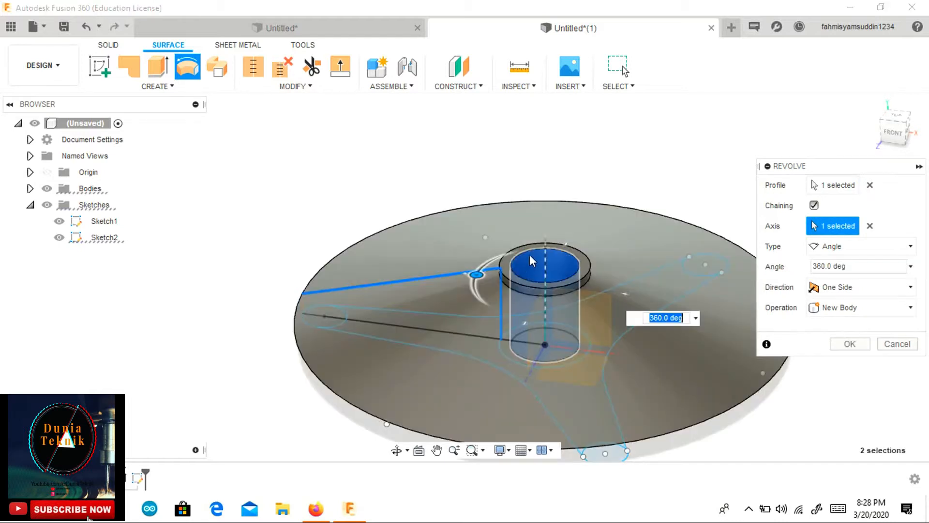
{"action": "left_click", "coordinate": [893, 128]}
{"action": "left_click", "coordinate": [849, 343]}
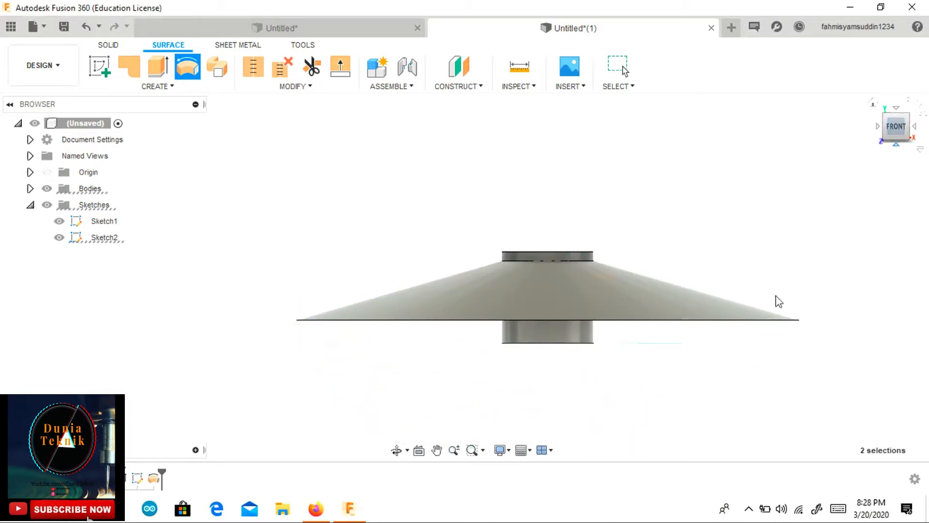
- Set up an Intersect extrusion of the three-armed profile and the left arm's end circle, 200 mm upward through the revolved surface
{"action": "left_click", "coordinate": [109, 45]}
{"action": "left_click", "coordinate": [128, 67]}
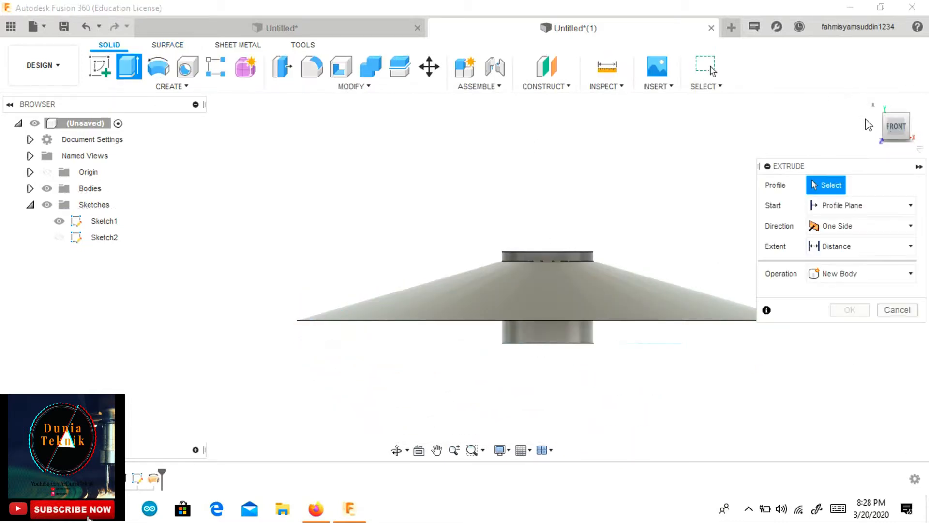
{"action": "left_click", "coordinate": [437, 321]}
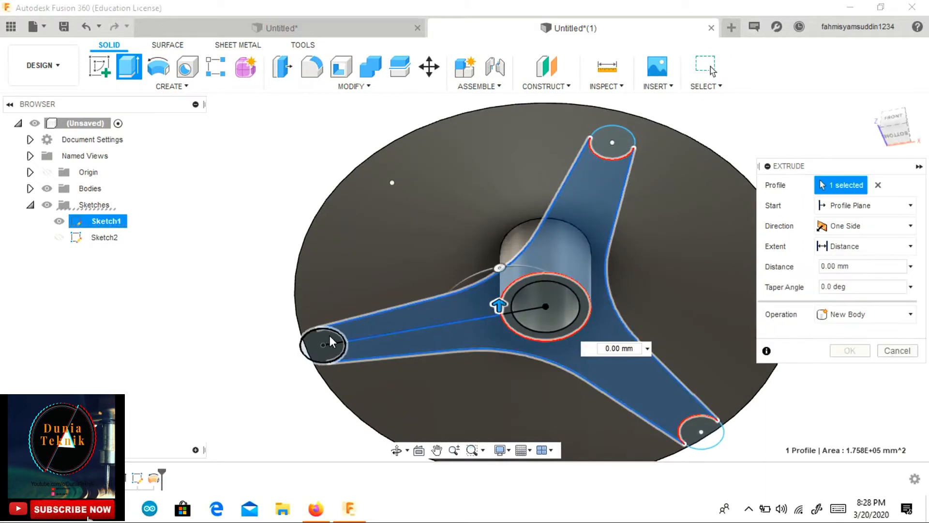
{"action": "left_click", "coordinate": [325, 340]}
{"action": "left_click", "coordinate": [894, 124]}
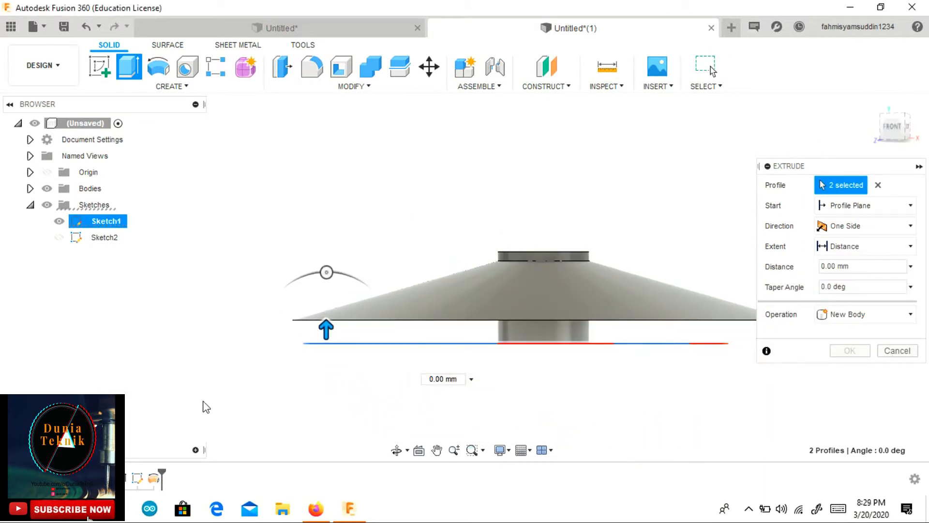
{"action": "left_click", "coordinate": [861, 316]}
{"action": "left_click", "coordinate": [844, 366]}
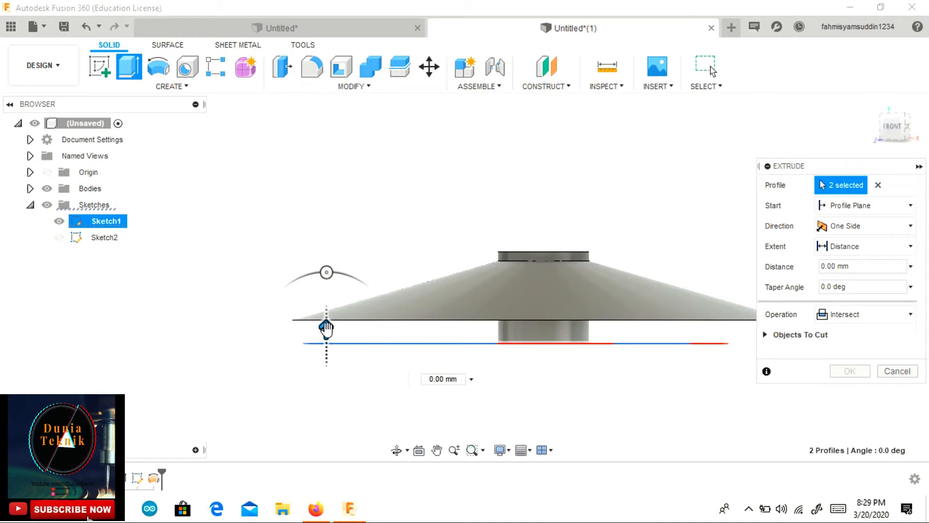
{"action": "left_click_drag", "start_coordinate": [325, 326], "coordinate": [339, 234]}
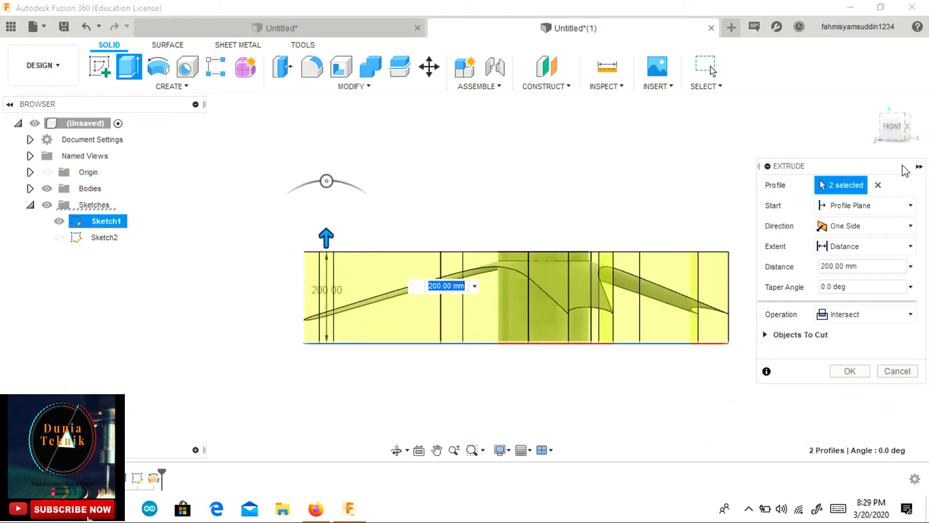
- Clear the extrusion's profile selection and reselect the three-armed profile together with the arms' end circles
{"action": "left_click", "coordinate": [913, 141]}
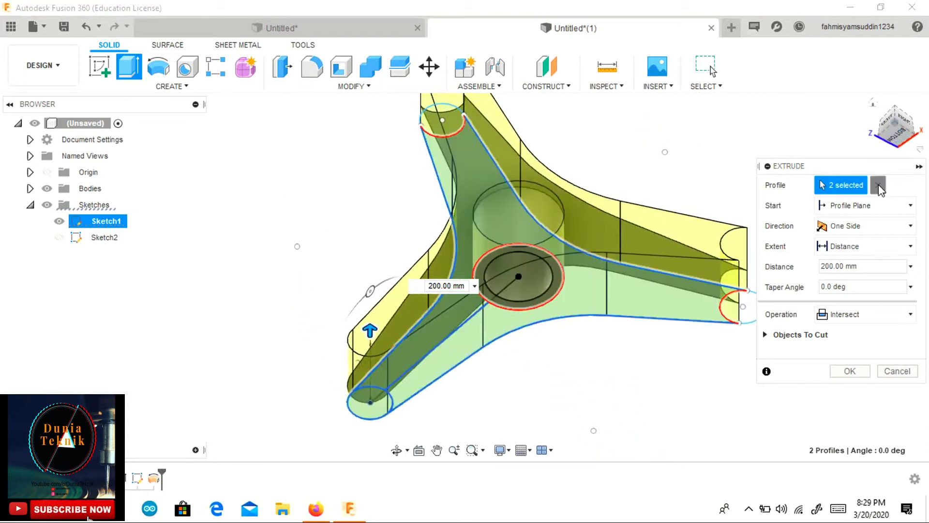
{"action": "left_click", "coordinate": [878, 186]}
{"action": "left_click", "coordinate": [373, 402]}
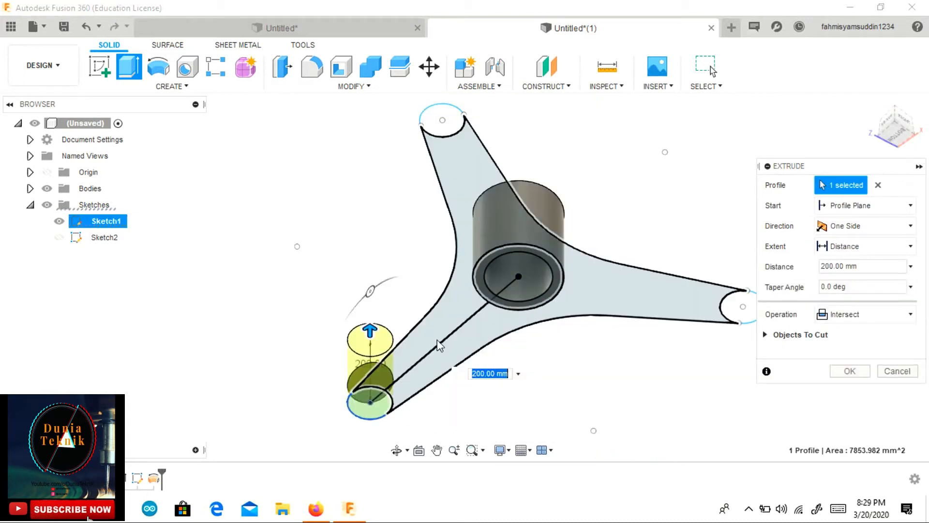
{"action": "left_click", "coordinate": [491, 322]}
{"action": "left_click", "coordinate": [442, 122]}
{"action": "middle_click_drag", "start_coordinate": [443, 122], "coordinate": [227, 123]}
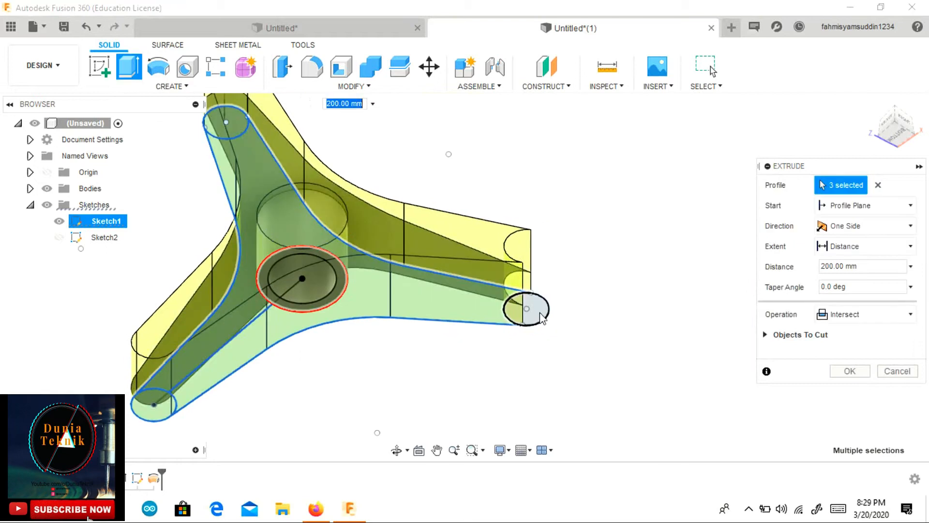
- Set the Intersect extrusion distance to 180 mm and complete it so the arms end at the revolved surface
{"action": "left_click_drag", "start_coordinate": [891, 126], "coordinate": [540, 201]}
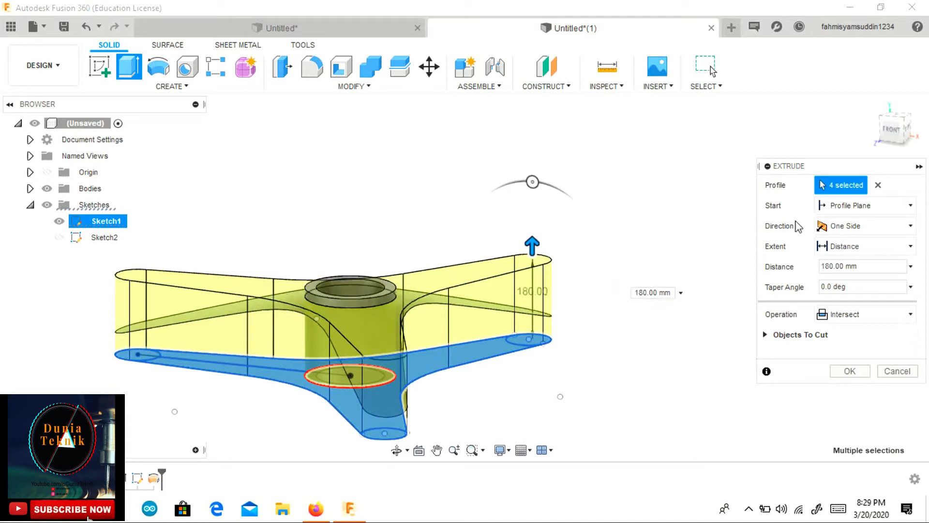
{"action": "left_click", "coordinate": [892, 130]}
{"action": "scroll", "coordinate": [392, 276], "scroll_direction": "up", "scroll_amount": 3}
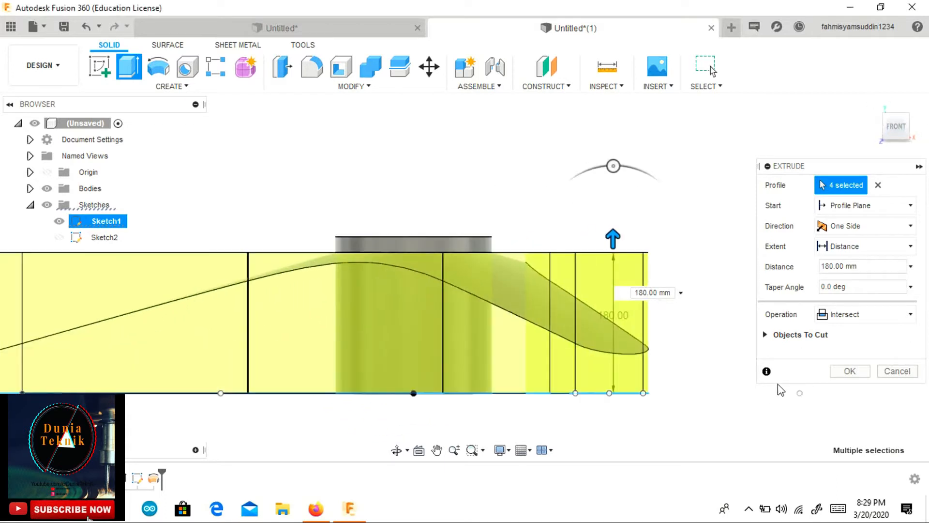
{"action": "left_click", "coordinate": [845, 372]}
{"action": "left_click_drag", "start_coordinate": [901, 132], "coordinate": [920, 167]}
{"action": "scroll", "coordinate": [606, 273], "scroll_direction": "down", "scroll_amount": 2}
{"action": "scroll", "coordinate": [605, 272], "scroll_direction": "down", "scroll_amount": 2}
{"action": "middle_click_drag", "start_coordinate": [544, 293], "coordinate": [529, 211]}
{"action": "mouse_move", "coordinate": [898, 135]}
{"action": "left_mouse_down"}
{"action": "mouse_move", "coordinate": [884, 104]}
{"action": "mouse_move", "coordinate": [874, 119]}
{"action": "left_mouse_up"}
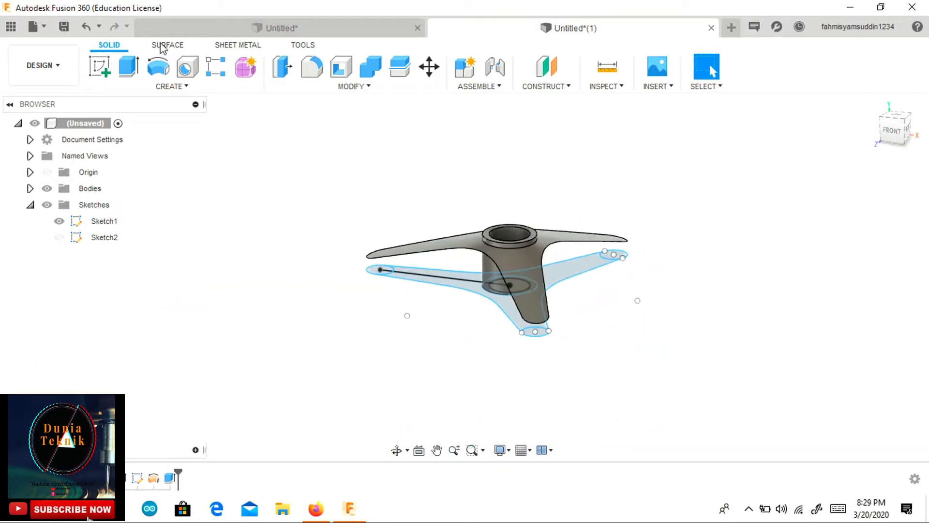
{"action": "left_click", "coordinate": [175, 87]}
{"action": "left_click", "coordinate": [175, 125]}
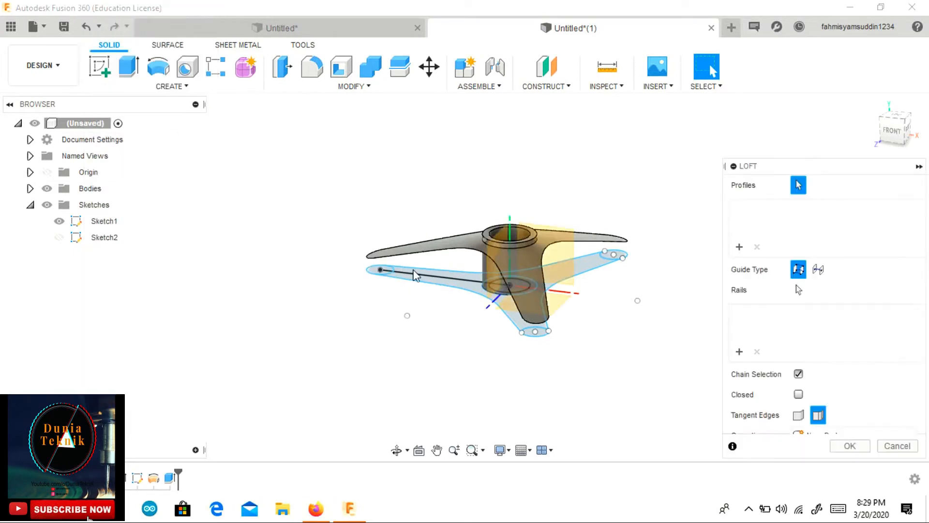
{"action": "left_click", "coordinate": [417, 276]}
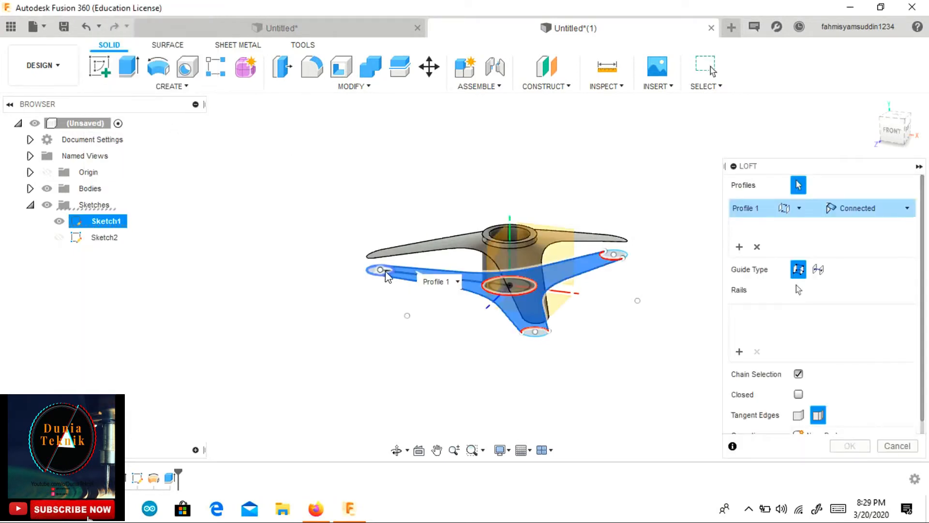
{"action": "scroll", "coordinate": [441, 246], "scroll_direction": "up", "scroll_amount": 4}
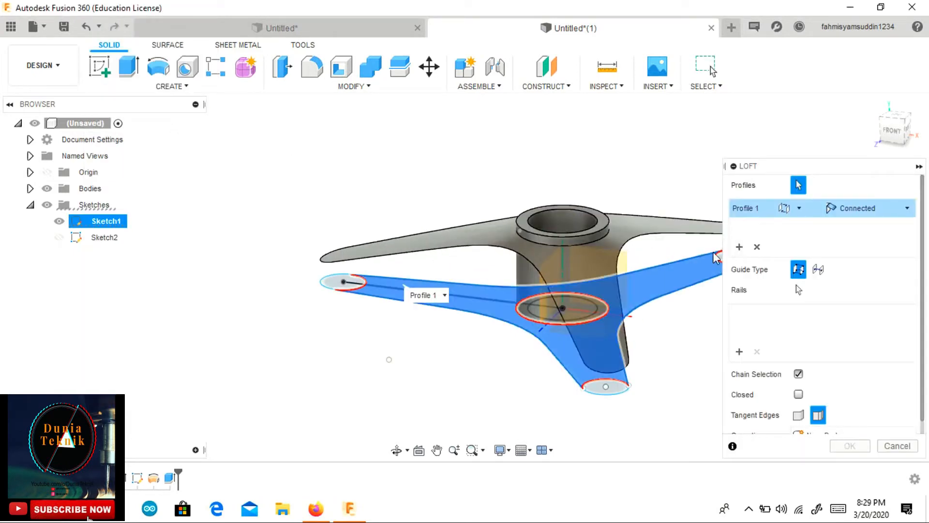
{"action": "left_click", "coordinate": [757, 247]}
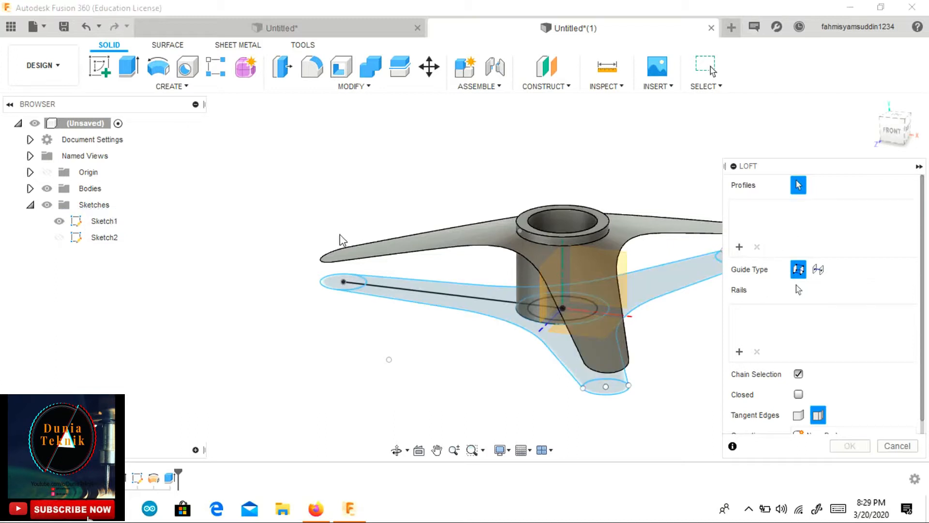
{"action": "left_click", "coordinate": [327, 284]}
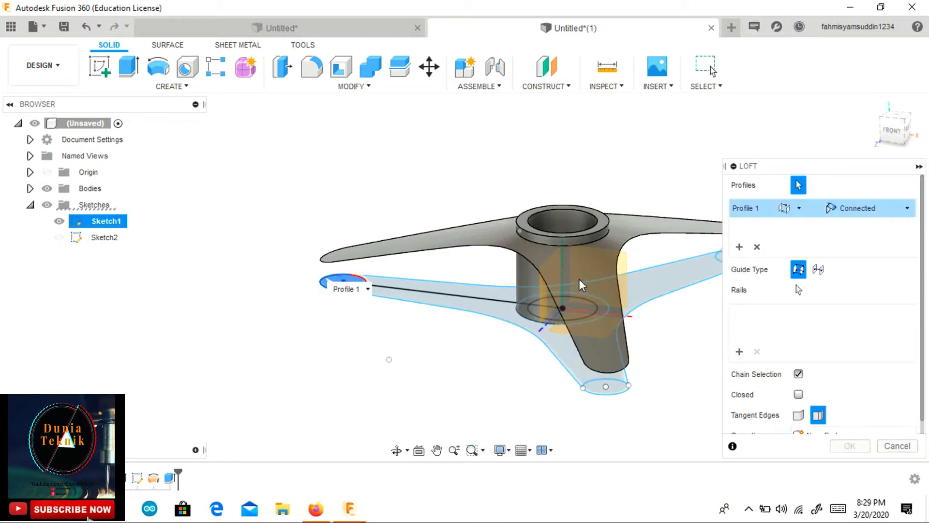
{"action": "left_click_drag", "start_coordinate": [900, 127], "coordinate": [927, 135]}
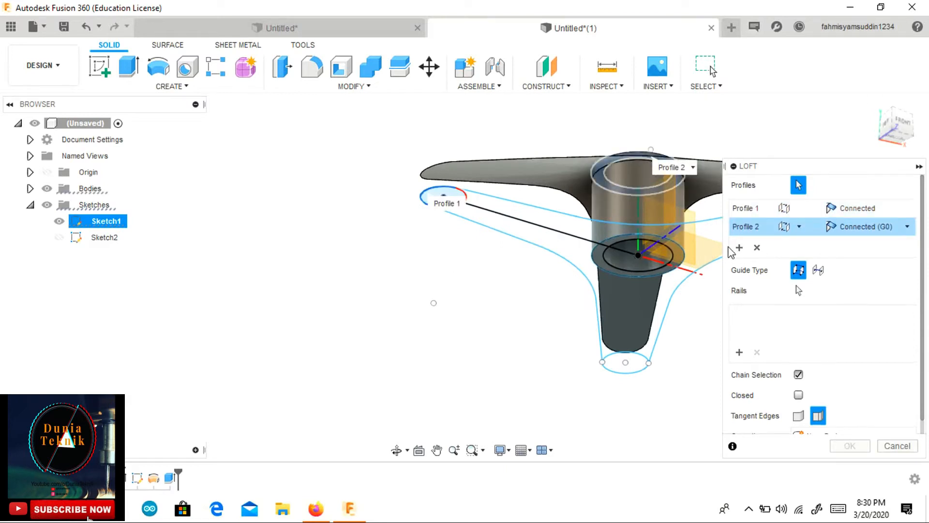
{"action": "left_click", "coordinate": [757, 247]}
{"action": "left_click", "coordinate": [756, 247]}
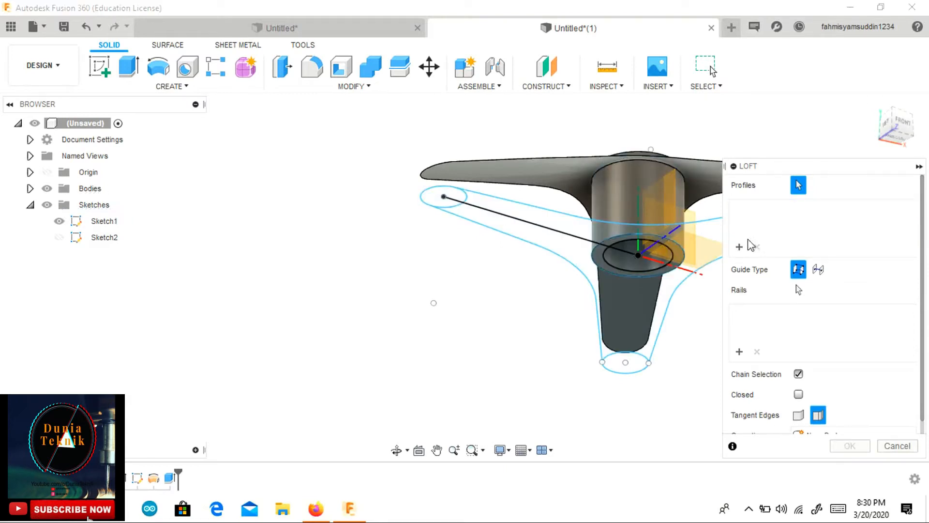
{"action": "left_click", "coordinate": [565, 182]}
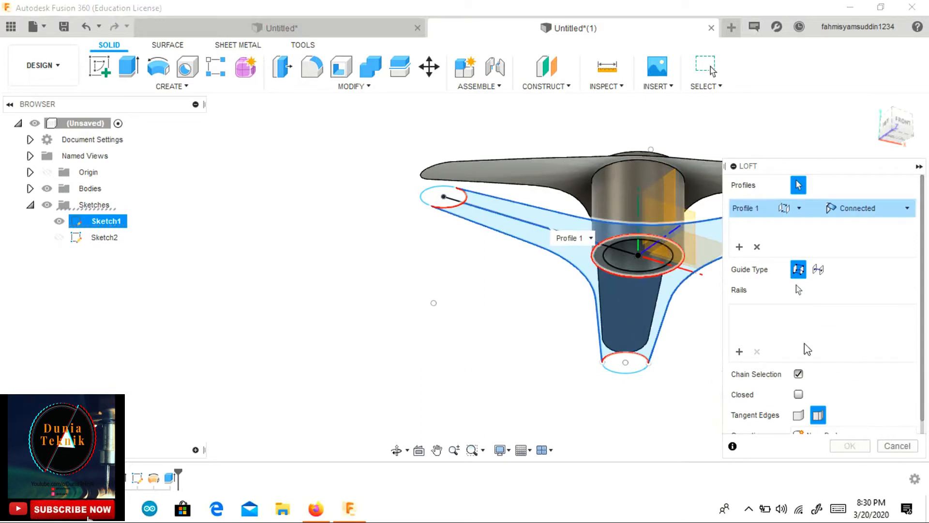
{"action": "left_click", "coordinate": [896, 445]}
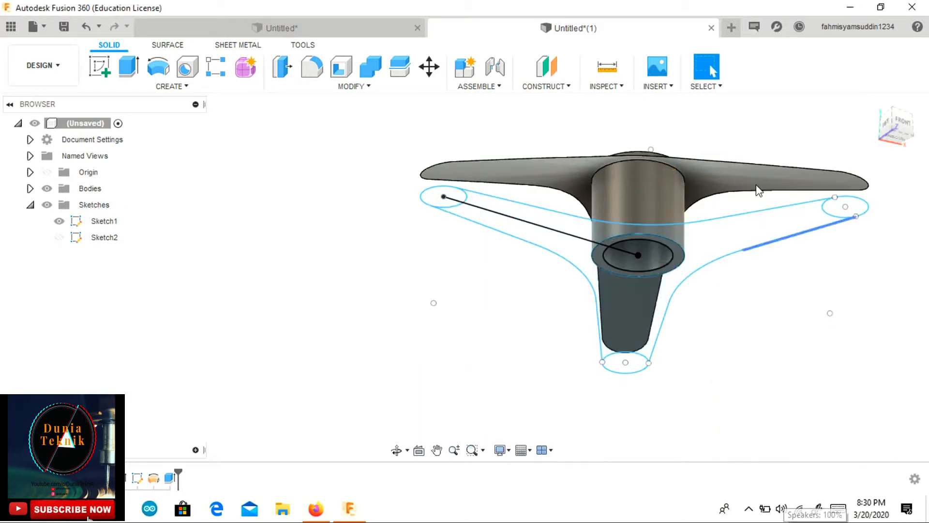
- Start a sketch on the hub's base plane and draw a three-point arc across the left arm, bowed toward the ring's outer circle
{"action": "left_click", "coordinate": [898, 138]}
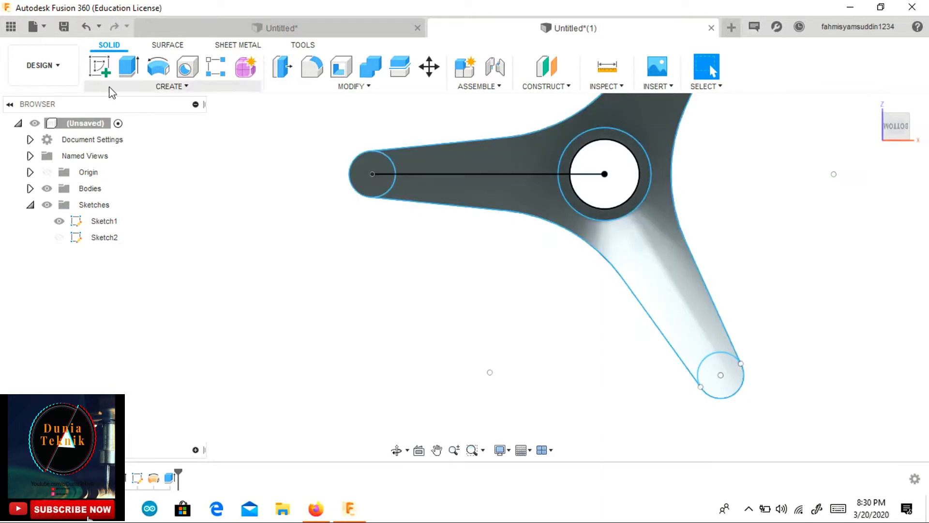
{"action": "left_click", "coordinate": [99, 67]}
{"action": "left_click", "coordinate": [639, 136]}
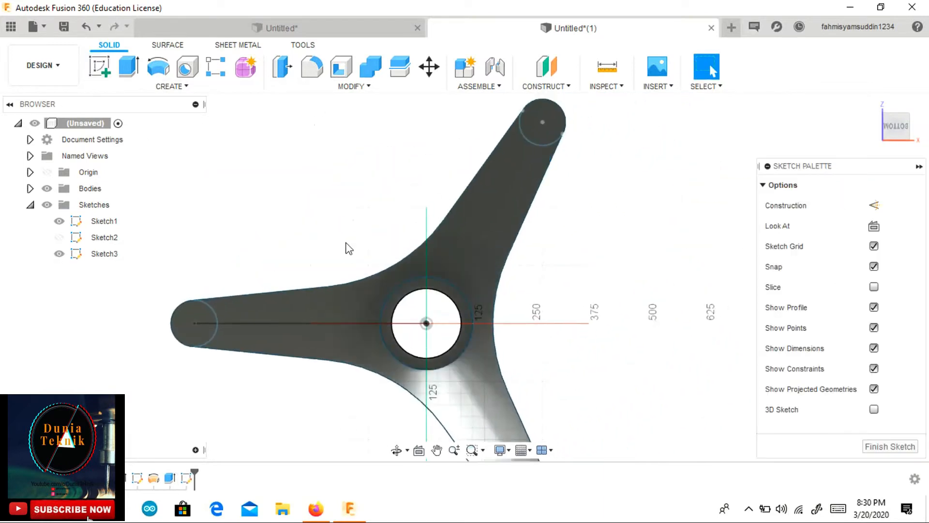
{"action": "left_click", "coordinate": [182, 86]}
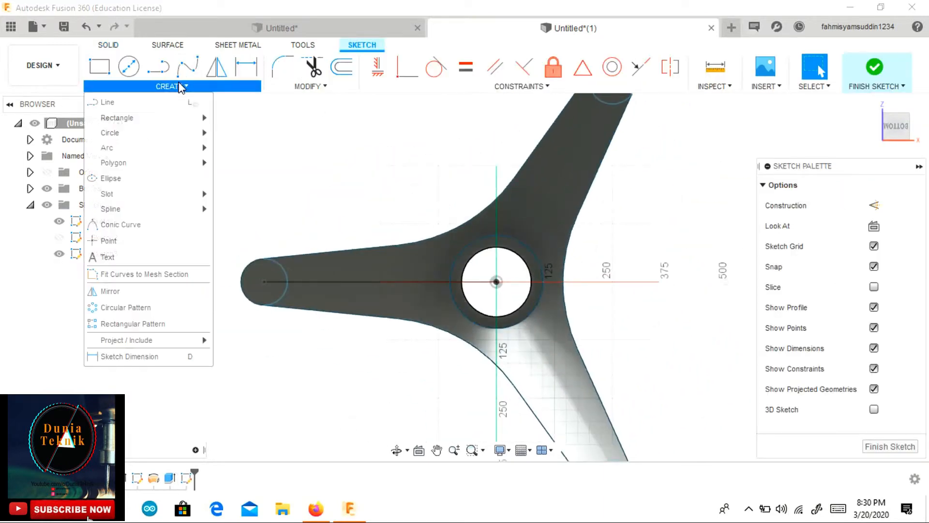
{"action": "left_click", "coordinate": [242, 151]}
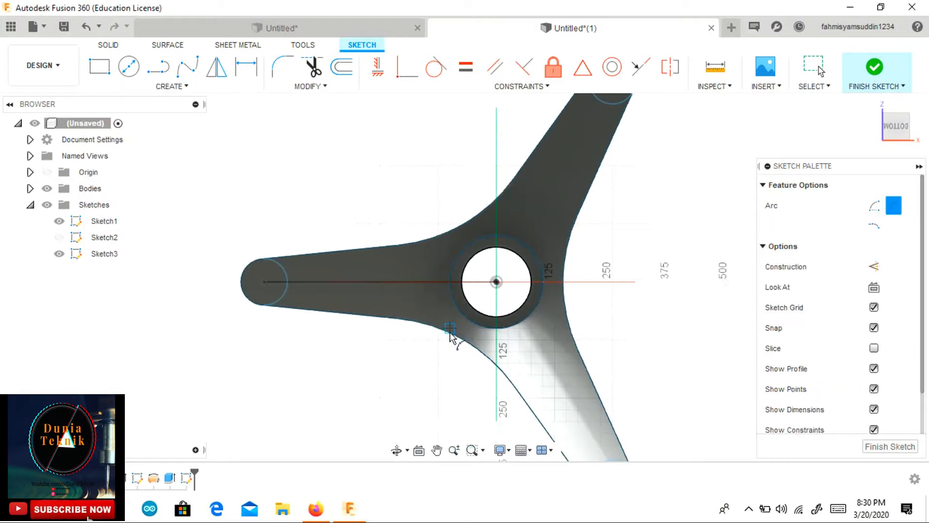
{"action": "scroll", "coordinate": [450, 334], "scroll_direction": "up", "scroll_amount": 3}
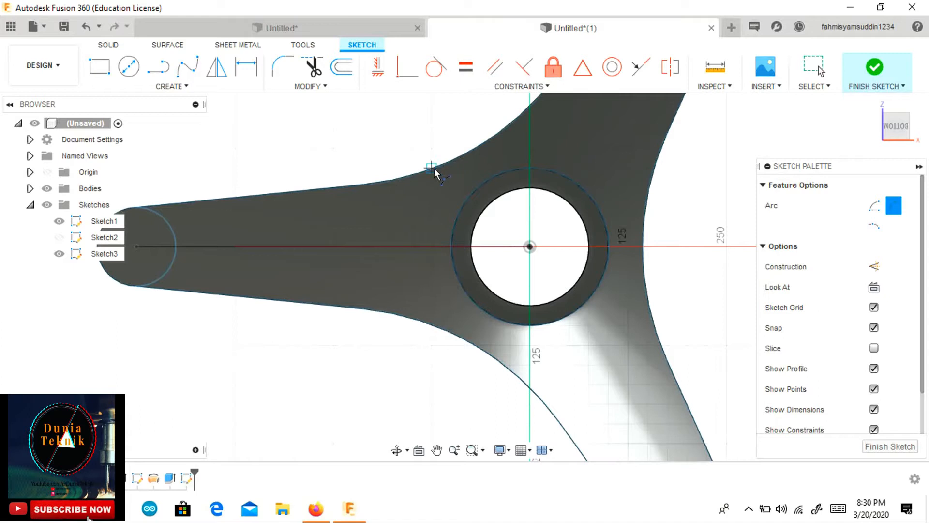
{"action": "left_click", "coordinate": [431, 325]}
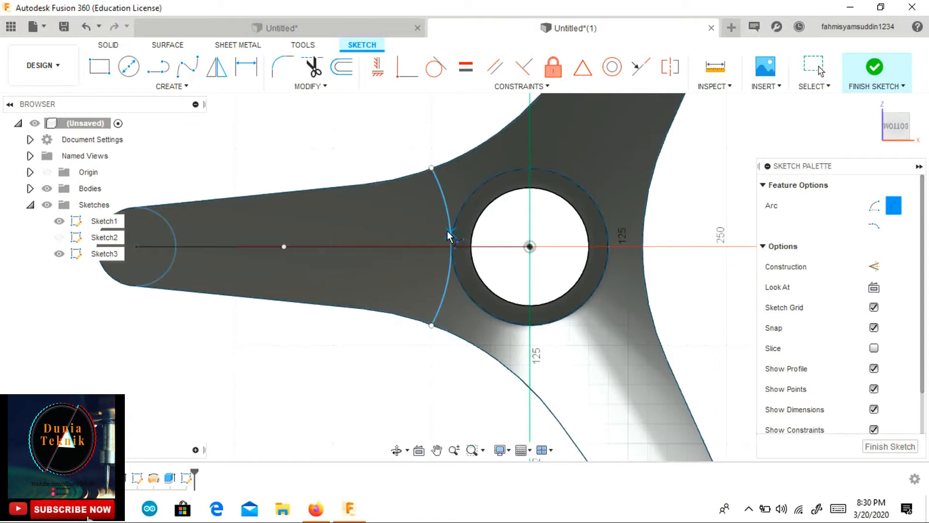
{"action": "left_click", "coordinate": [449, 237]}
{"action": "key", "text": "Escape"}
- Circular-pattern the arc around the ring's center with a quantity of 3 and finish the sketch
{"action": "left_click", "coordinate": [208, 88]}
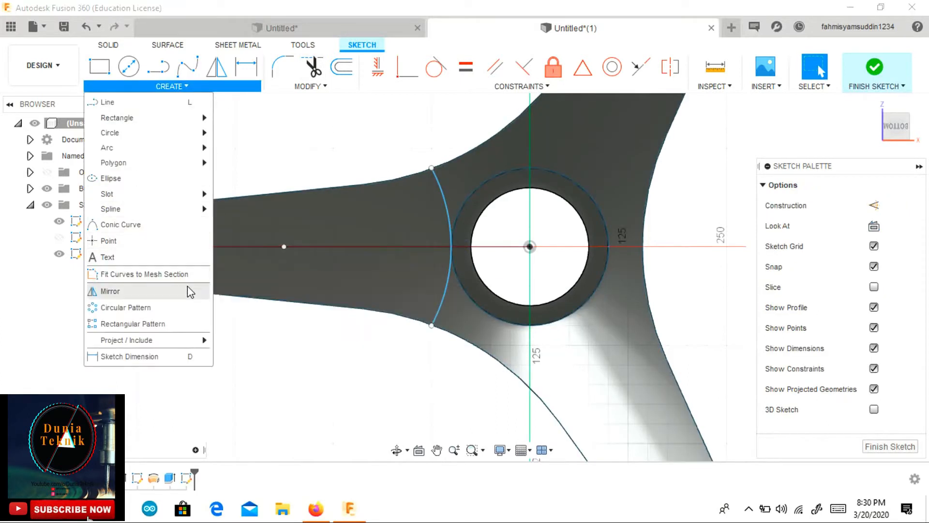
{"action": "left_click", "coordinate": [180, 310]}
{"action": "left_click", "coordinate": [664, 215]}
{"action": "left_click", "coordinate": [530, 246]}
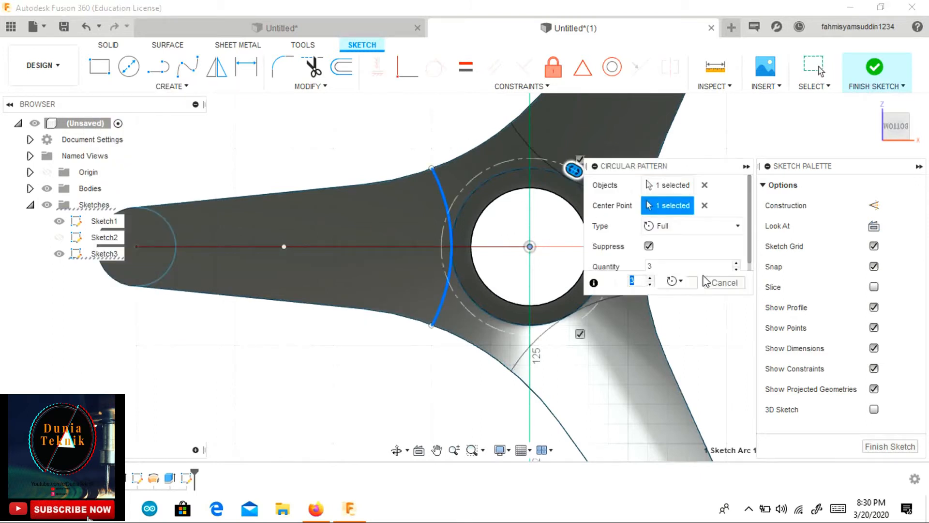
{"action": "left_click", "coordinate": [671, 272]}
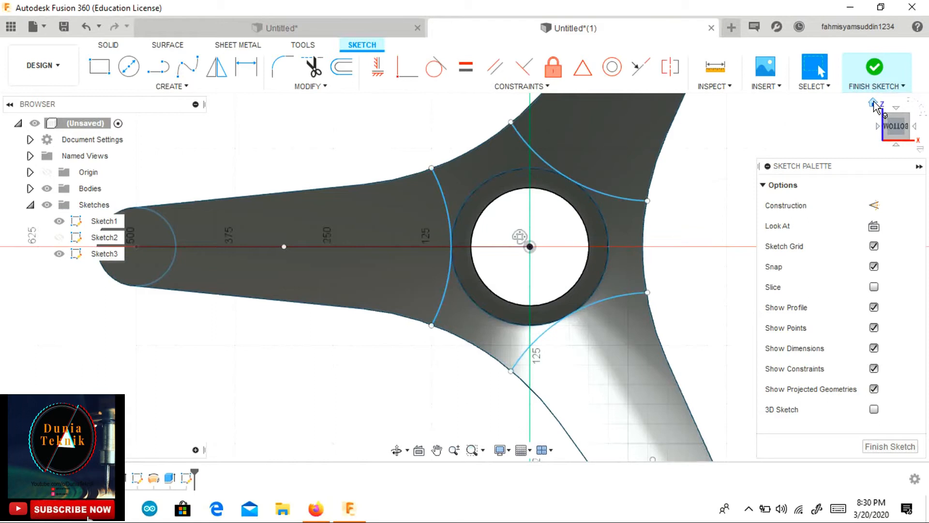
{"action": "left_click", "coordinate": [873, 103]}
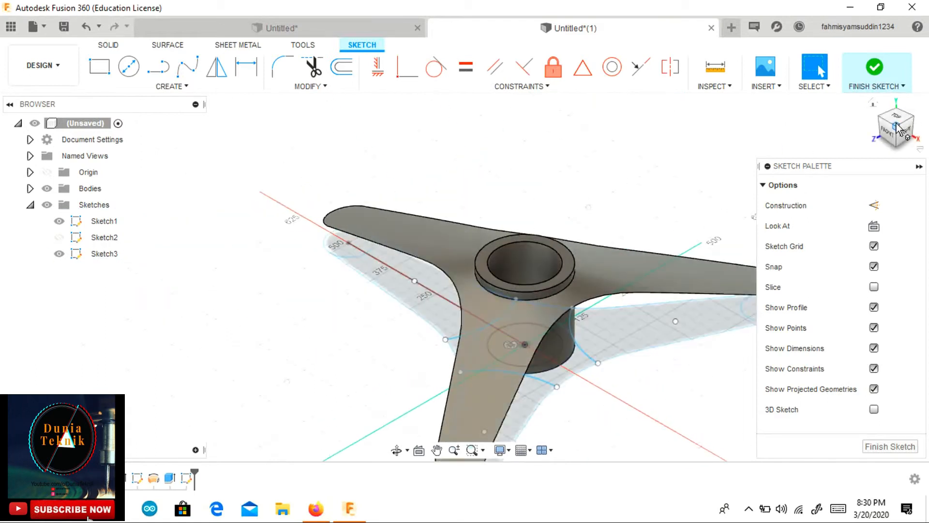
{"action": "scroll", "coordinate": [483, 317], "scroll_direction": "up", "scroll_amount": 3}
{"action": "scroll", "coordinate": [458, 301], "scroll_direction": "up", "scroll_amount": 3}
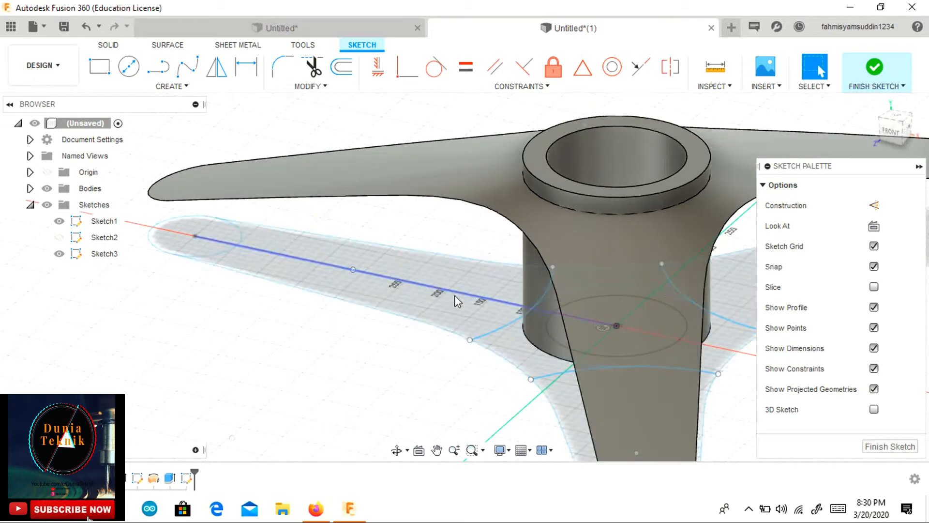
{"action": "left_click_drag", "start_coordinate": [882, 140], "coordinate": [889, 127]}
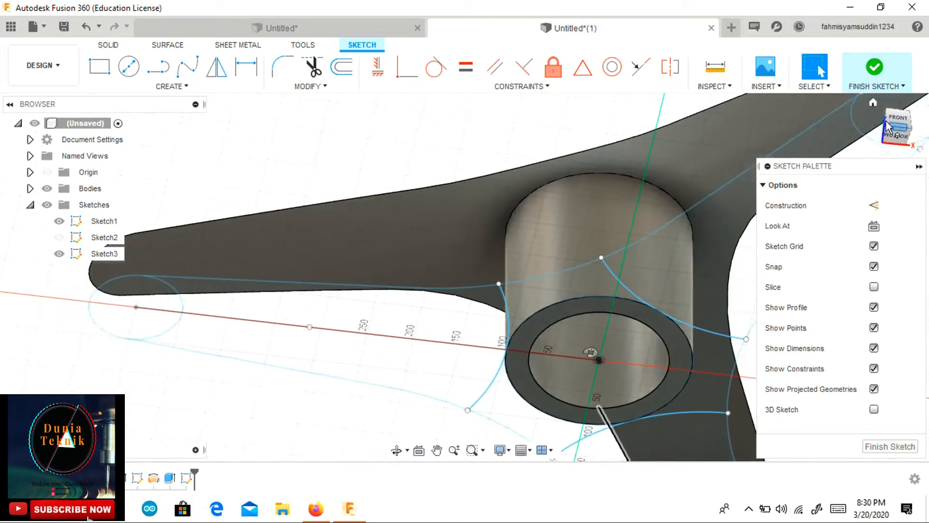
{"action": "left_click", "coordinate": [874, 70]}
- Open the original three-armed profile sketch for editing
{"action": "scroll", "coordinate": [484, 313], "scroll_direction": "up", "scroll_amount": 3}
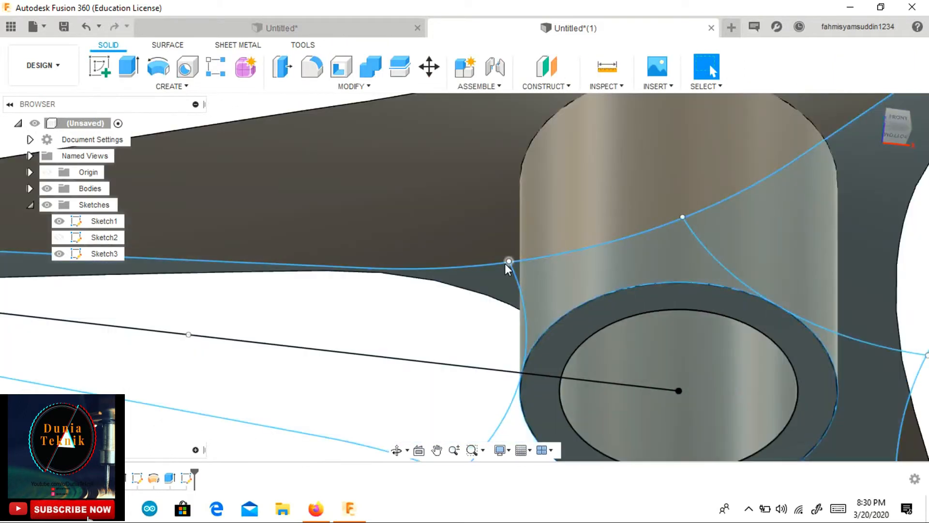
{"action": "mouse_move", "coordinate": [904, 138]}
{"action": "left_mouse_down"}
{"action": "mouse_move", "coordinate": [901, 146]}
{"action": "mouse_move", "coordinate": [894, 126]}
{"action": "left_mouse_up"}
{"action": "scroll", "coordinate": [690, 287], "scroll_direction": "up", "scroll_amount": 5}
{"action": "scroll", "coordinate": [440, 321], "scroll_direction": "down", "scroll_amount": 5}
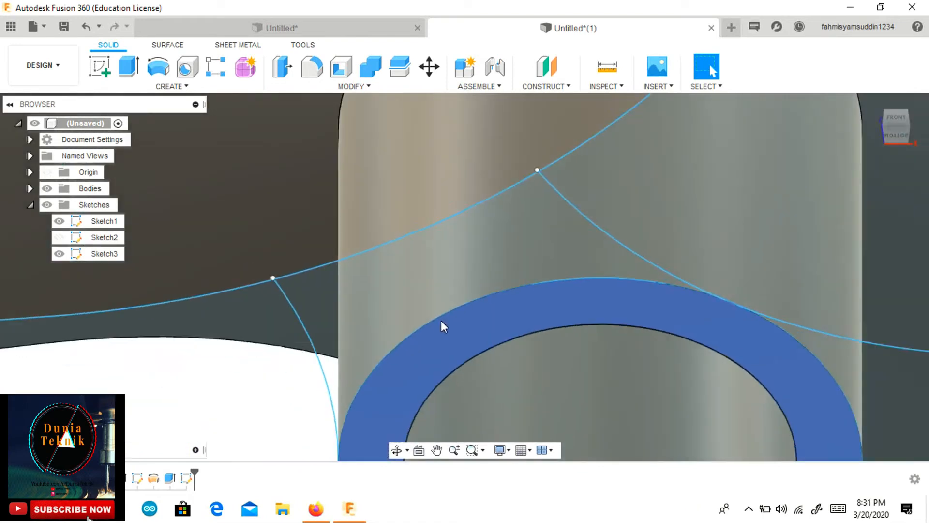
{"action": "scroll", "coordinate": [359, 302], "scroll_direction": "down", "scroll_amount": 3}
{"action": "left_click", "coordinate": [304, 319]}
{"action": "scroll", "coordinate": [332, 307], "scroll_direction": "down", "scroll_amount": 2}
{"action": "right_click", "coordinate": [332, 306]}
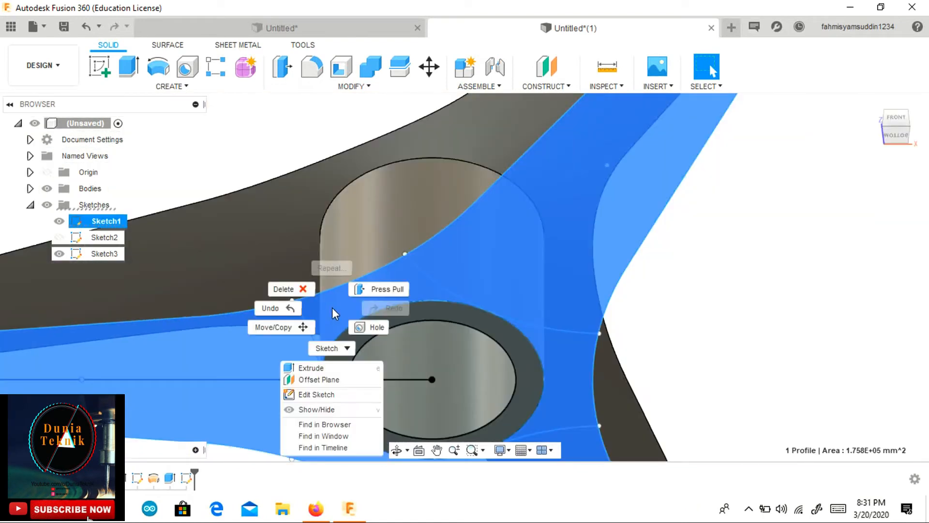
{"action": "left_click", "coordinate": [312, 394]}
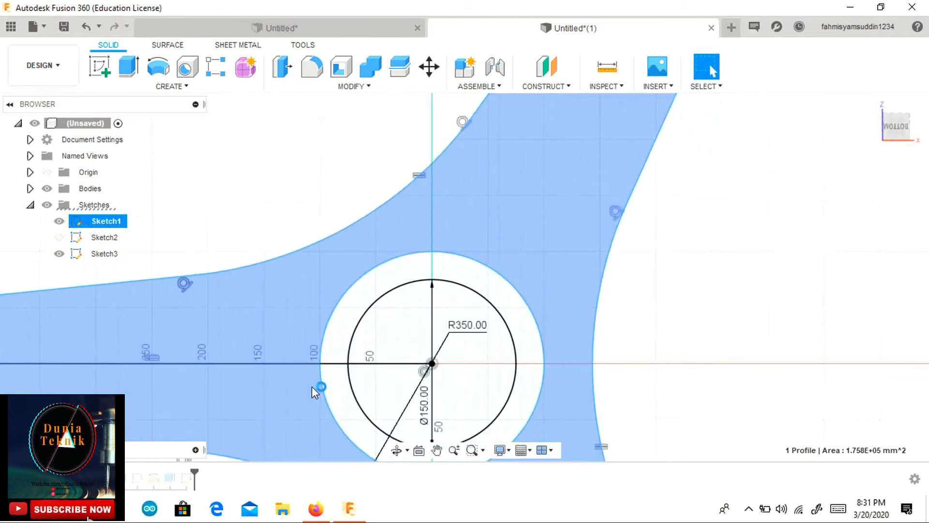
- Draw a three-point arc across the left arm's inner end, touching the ring's outer circle and bowed toward the arm tip
{"action": "left_click", "coordinate": [172, 86]}
{"action": "left_click", "coordinate": [242, 148]}
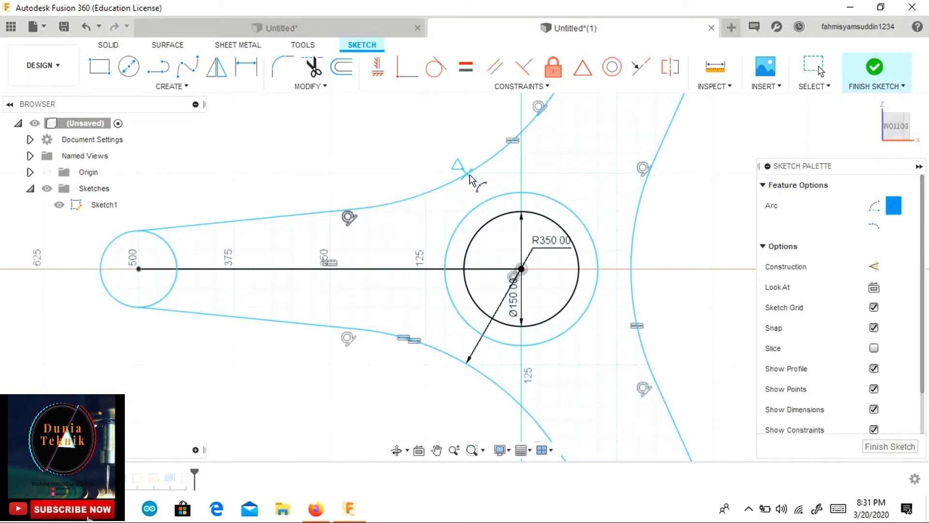
{"action": "left_click", "coordinate": [466, 363]}
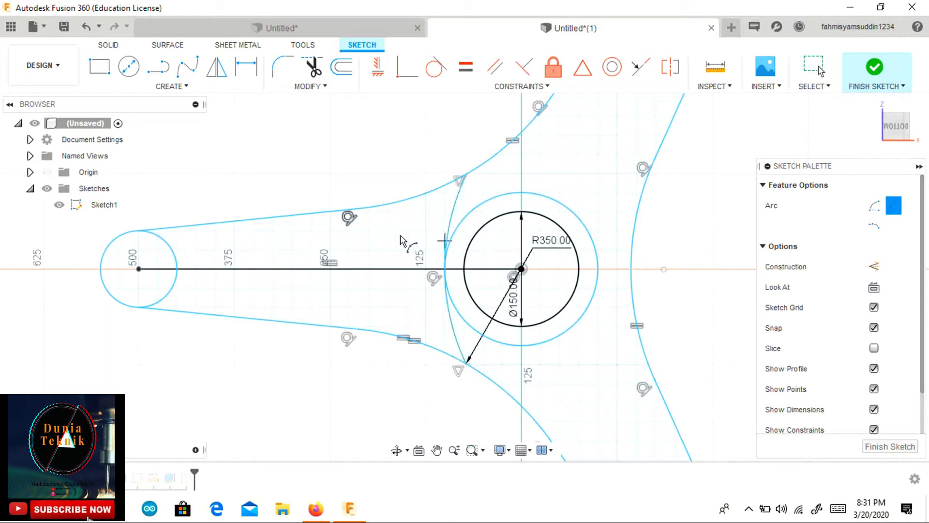
{"action": "key", "text": "Escape"}
- Circular-pattern the new arc around the ring's center so it crosses all three arms, and finish the sketch
{"action": "left_click", "coordinate": [223, 87]}
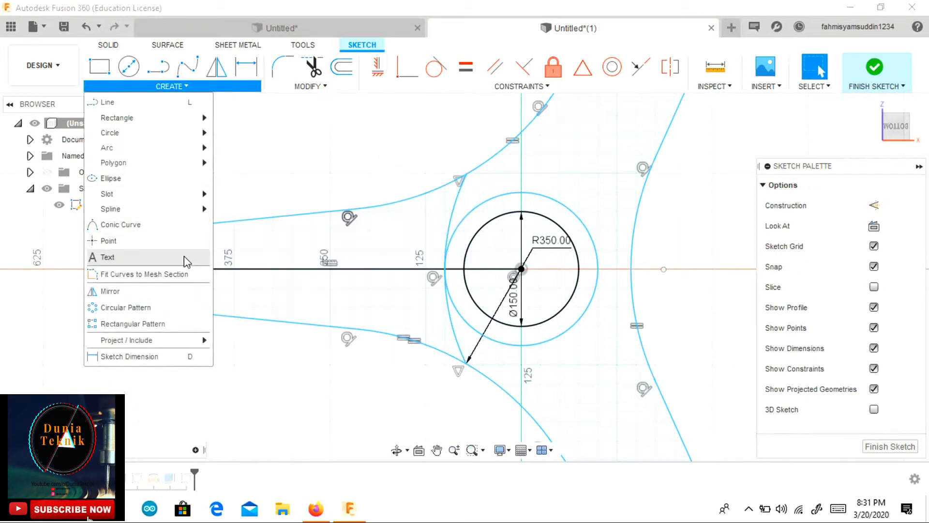
{"action": "left_click", "coordinate": [173, 308]}
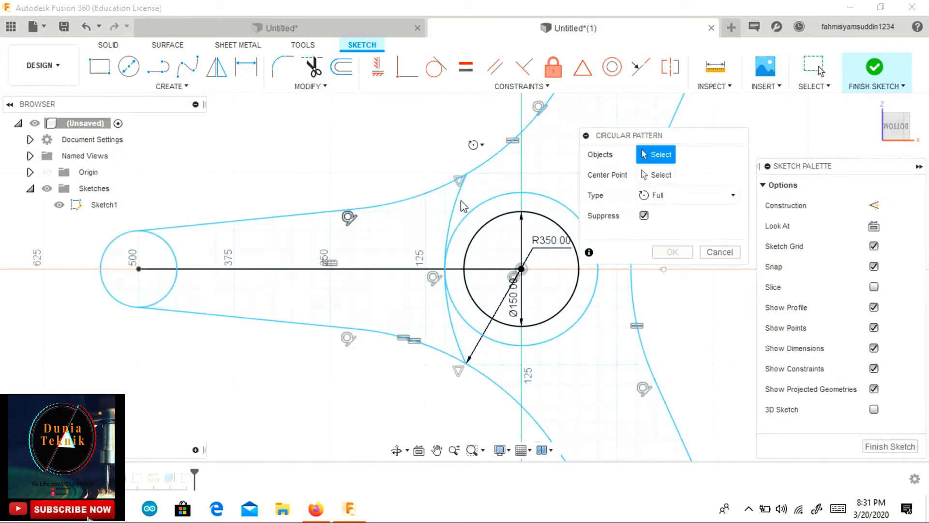
{"action": "left_click", "coordinate": [522, 269]}
{"action": "left_click", "coordinate": [671, 272]}
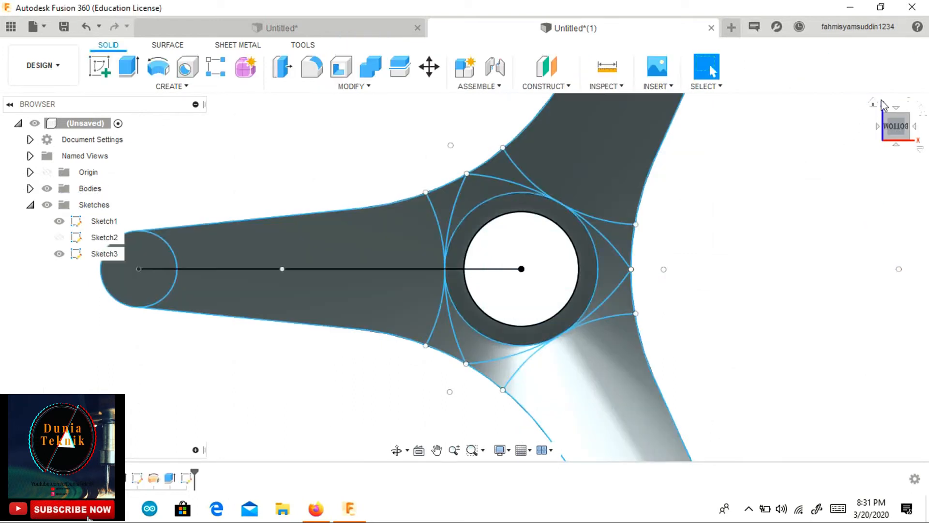
{"action": "left_click", "coordinate": [872, 103]}
{"action": "middle_click_drag", "start_coordinate": [864, 232], "coordinate": [921, 220], "text": "shift"}
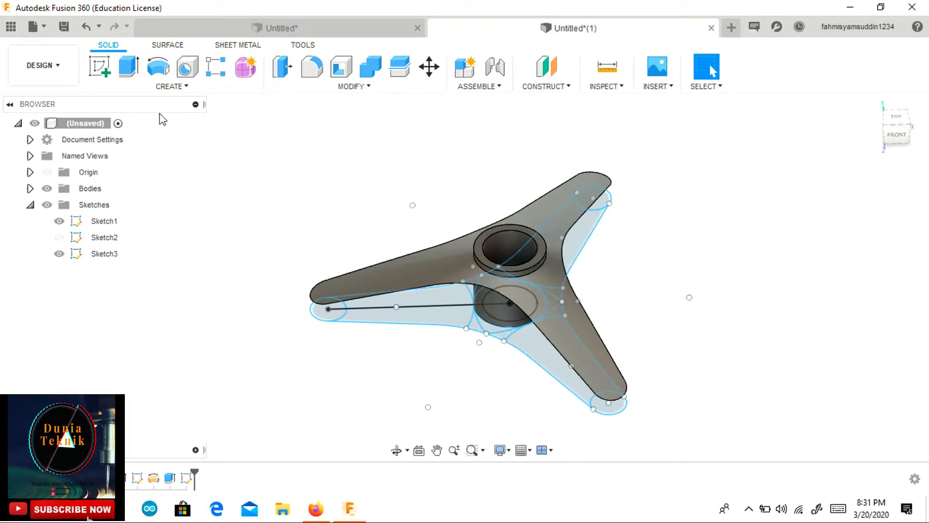
{"action": "left_click", "coordinate": [133, 74]}
{"action": "left_click", "coordinate": [409, 312]}
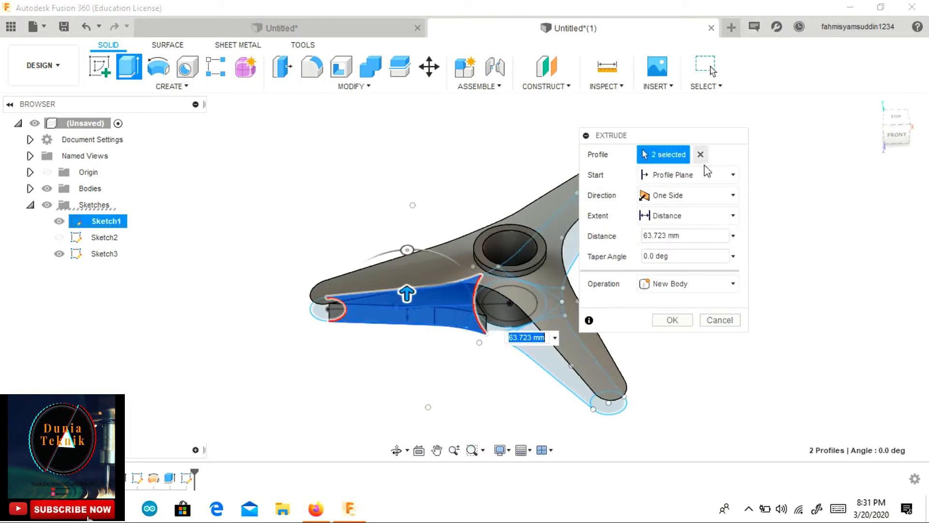
{"action": "left_click", "coordinate": [700, 155]}
{"action": "left_click", "coordinate": [392, 301]}
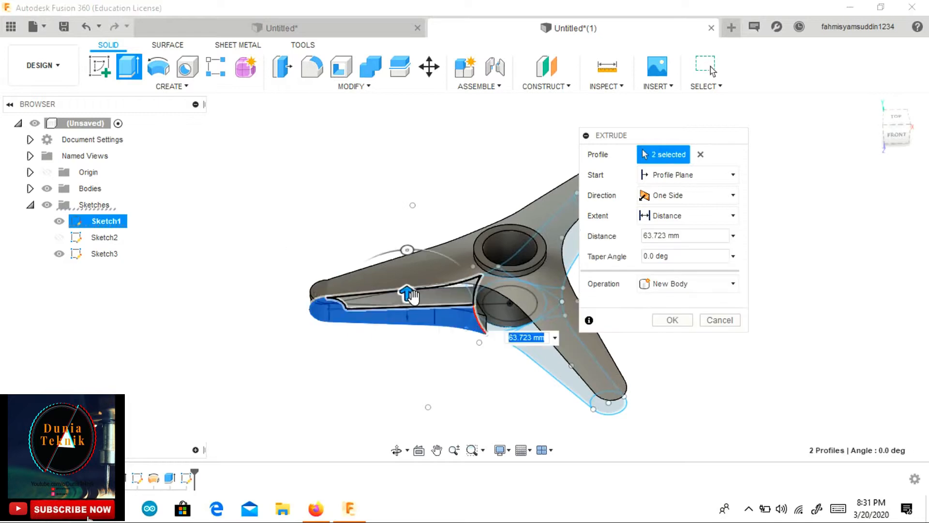
{"action": "left_click", "coordinate": [431, 301]}
{"action": "scroll", "coordinate": [489, 324], "scroll_direction": "up", "scroll_amount": 5}
{"action": "middle_click_drag", "start_coordinate": [490, 316], "coordinate": [352, 336]}
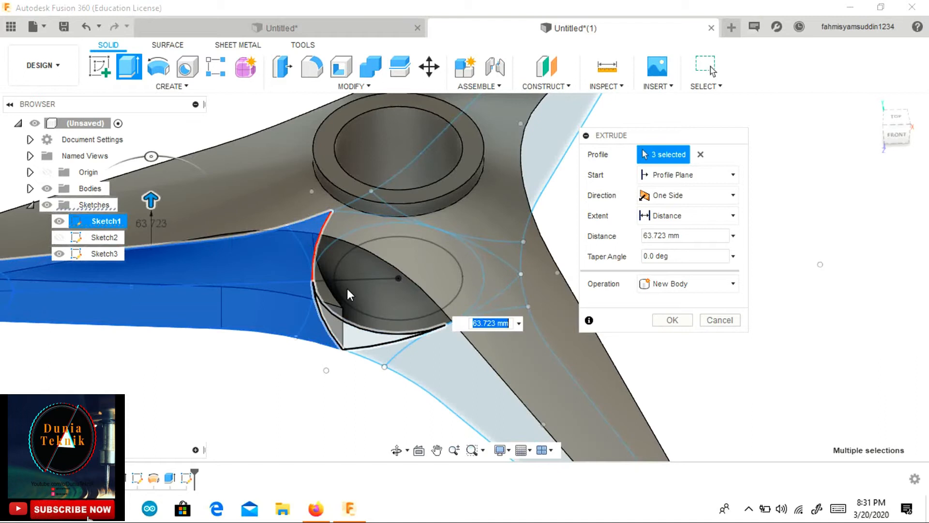
{"action": "left_click", "coordinate": [350, 331]}
{"action": "left_click_drag", "start_coordinate": [889, 123], "coordinate": [919, 73]}
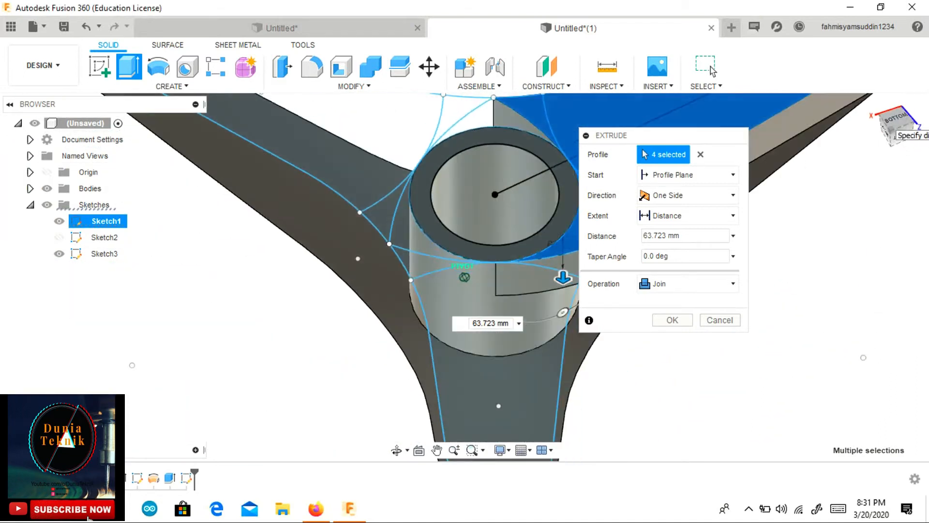
{"action": "left_click", "coordinate": [720, 320]}
- Try to loft the left arm's sketch regions, tip circle and areas beside the ring, with the bodies hidden
{"action": "left_click", "coordinate": [169, 86]}
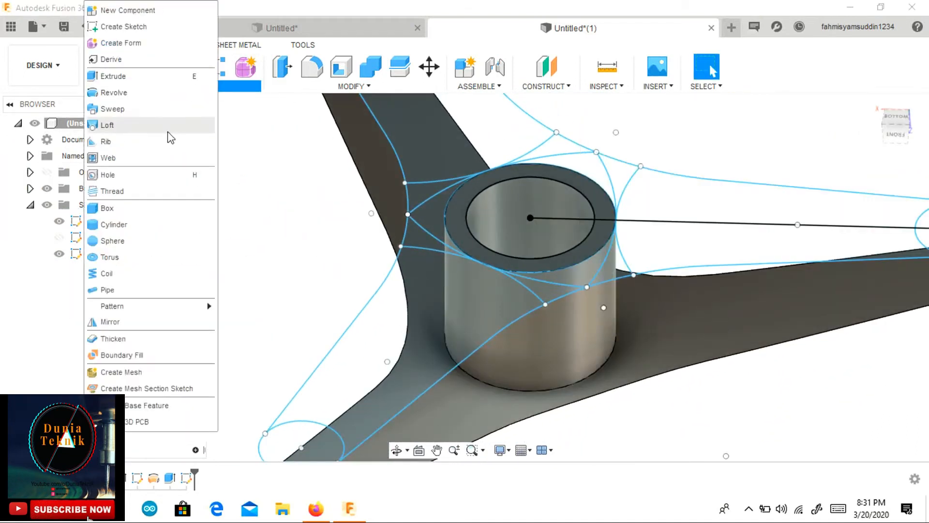
{"action": "left_click", "coordinate": [168, 125]}
{"action": "scroll", "coordinate": [557, 184], "scroll_direction": "down", "scroll_amount": 5}
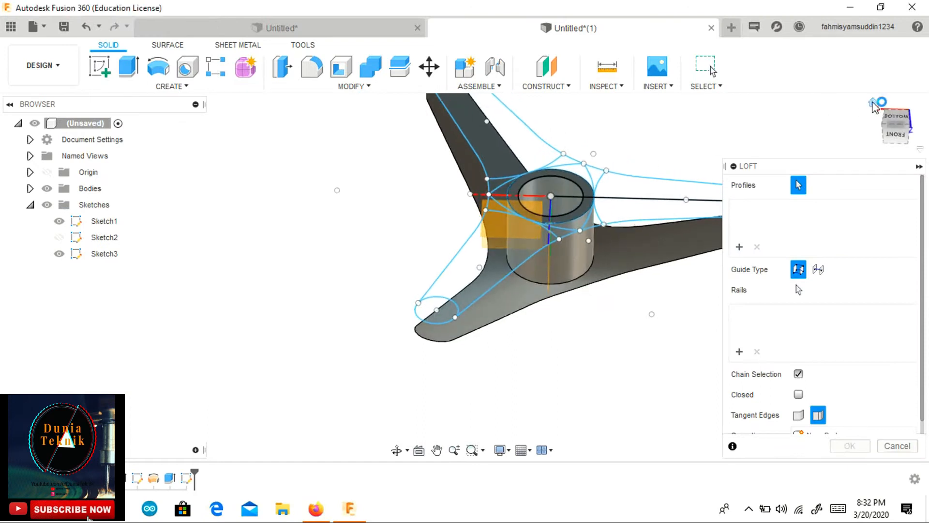
{"action": "left_click", "coordinate": [873, 102]}
{"action": "scroll", "coordinate": [467, 308], "scroll_direction": "up", "scroll_amount": 3}
{"action": "left_click_drag", "start_coordinate": [900, 130], "coordinate": [920, 129]}
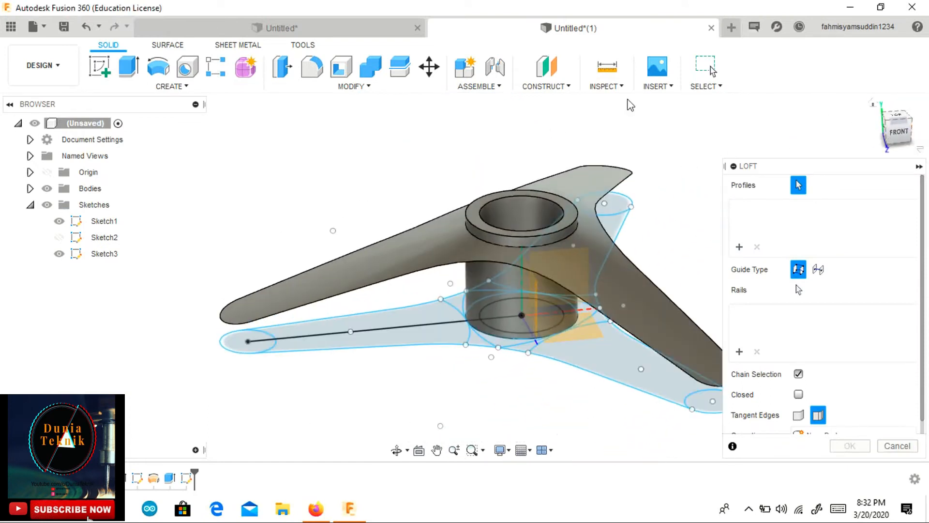
{"action": "left_click", "coordinate": [47, 188]}
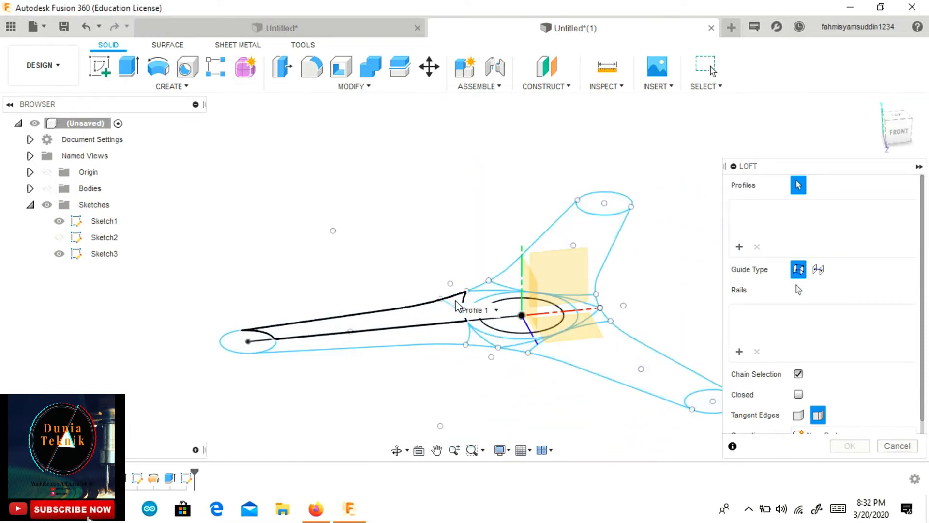
{"action": "left_click", "coordinate": [472, 304]}
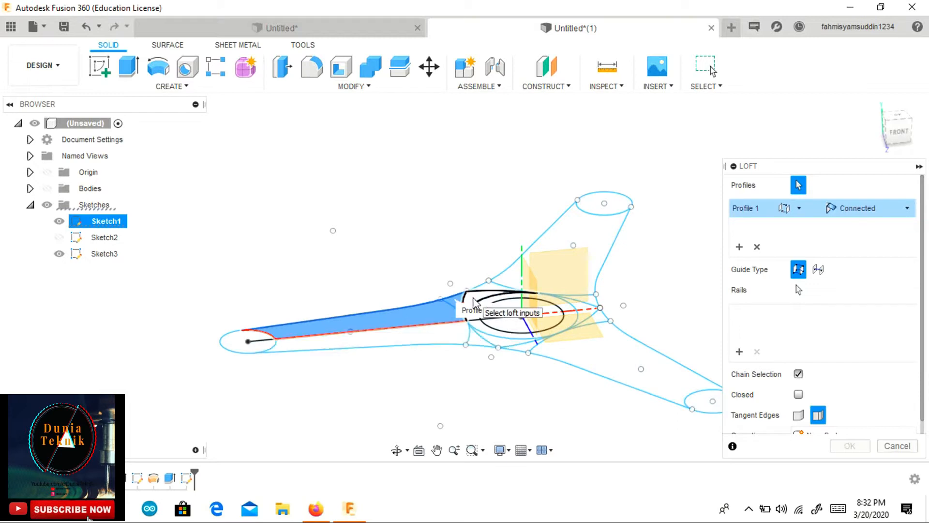
{"action": "scroll", "coordinate": [434, 260], "scroll_direction": "down", "scroll_amount": 1}
{"action": "middle_click_drag", "start_coordinate": [434, 260], "coordinate": [418, 244]}
{"action": "scroll", "coordinate": [441, 338], "scroll_direction": "up", "scroll_amount": 5}
{"action": "left_click", "coordinate": [286, 303]}
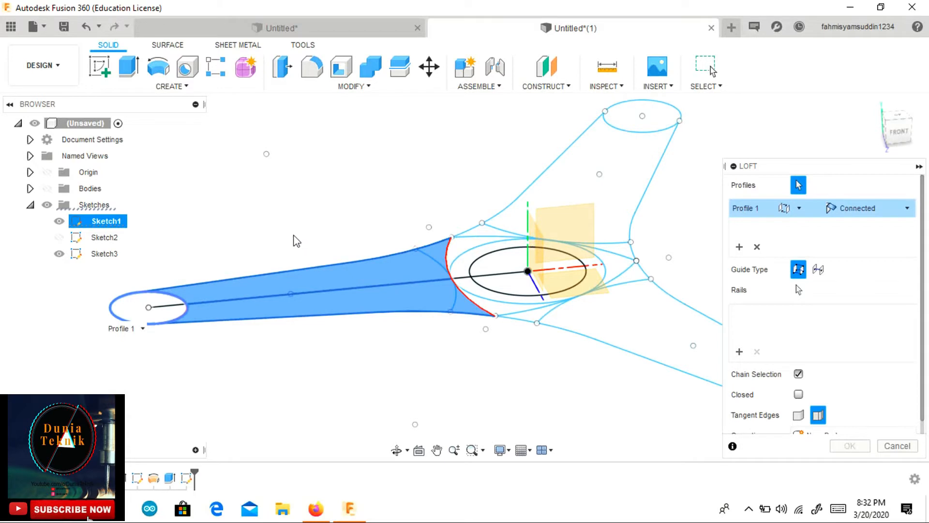
{"action": "scroll", "coordinate": [189, 285], "scroll_direction": "up", "scroll_amount": 3}
{"action": "left_click", "coordinate": [142, 308]}
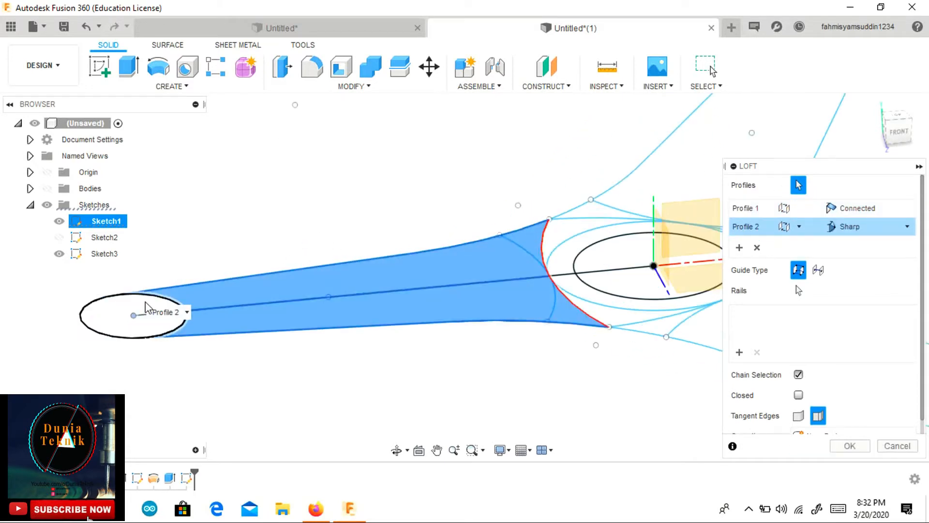
{"action": "middle_click_drag", "start_coordinate": [590, 218], "coordinate": [499, 200]}
{"action": "left_click", "coordinate": [489, 202]}
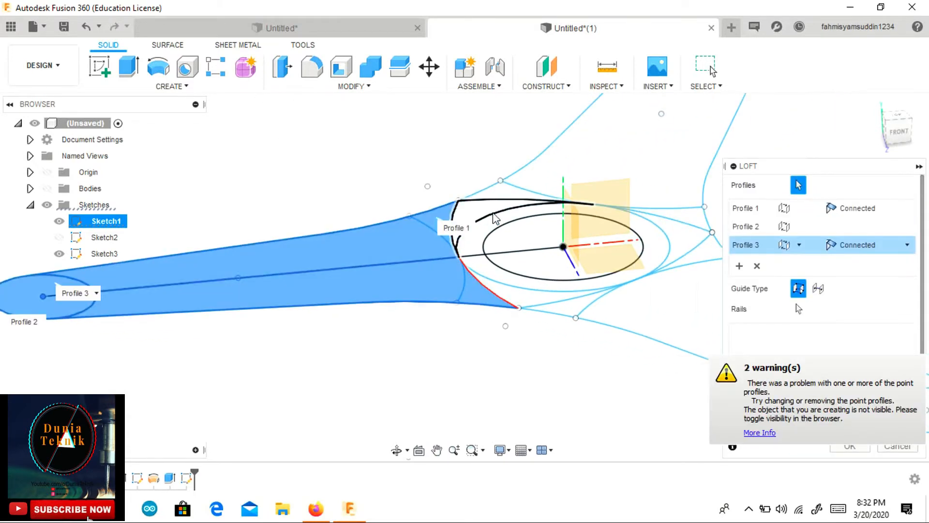
{"action": "scroll", "coordinate": [417, 256], "scroll_direction": "down", "scroll_amount": 3}
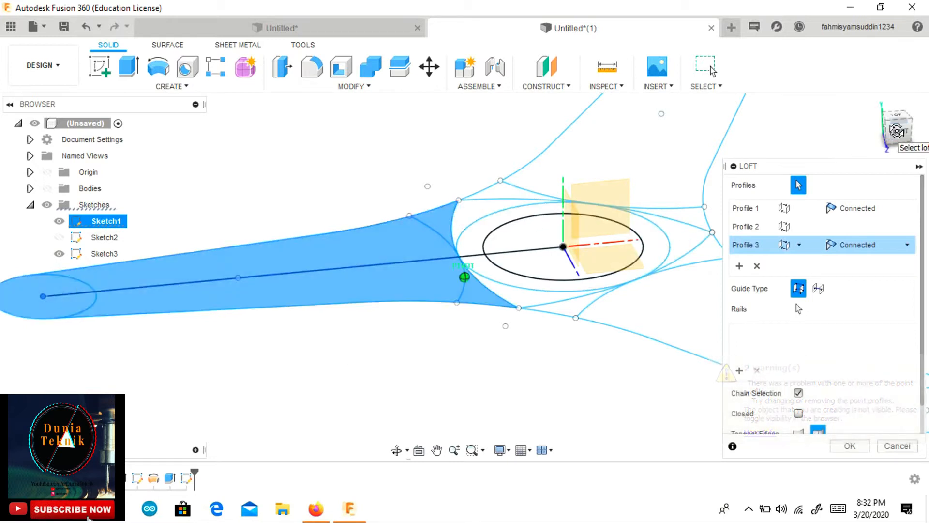
{"action": "left_click", "coordinate": [471, 238]}
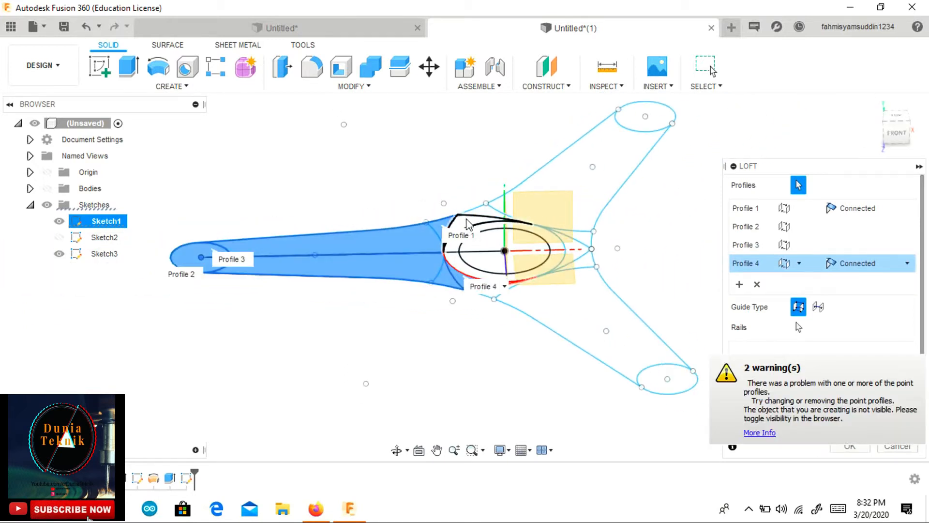
{"action": "scroll", "coordinate": [464, 224], "scroll_direction": "up", "scroll_amount": 3}
{"action": "left_click", "coordinate": [464, 224]}
{"action": "scroll", "coordinate": [377, 231], "scroll_direction": "down", "scroll_amount": 3}
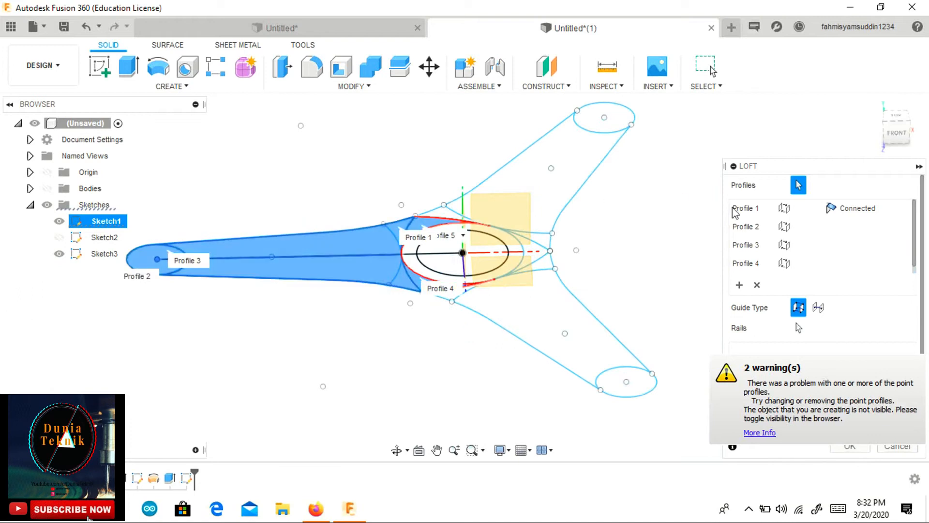
- Show the bodies again and remove all the profiles picked for the loft
{"action": "left_click", "coordinate": [46, 188]}
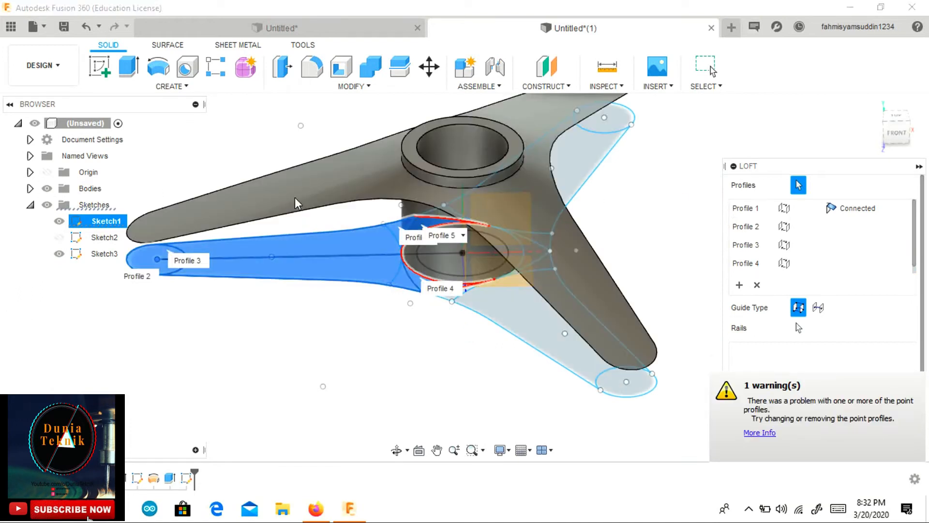
{"action": "left_click", "coordinate": [757, 285]}
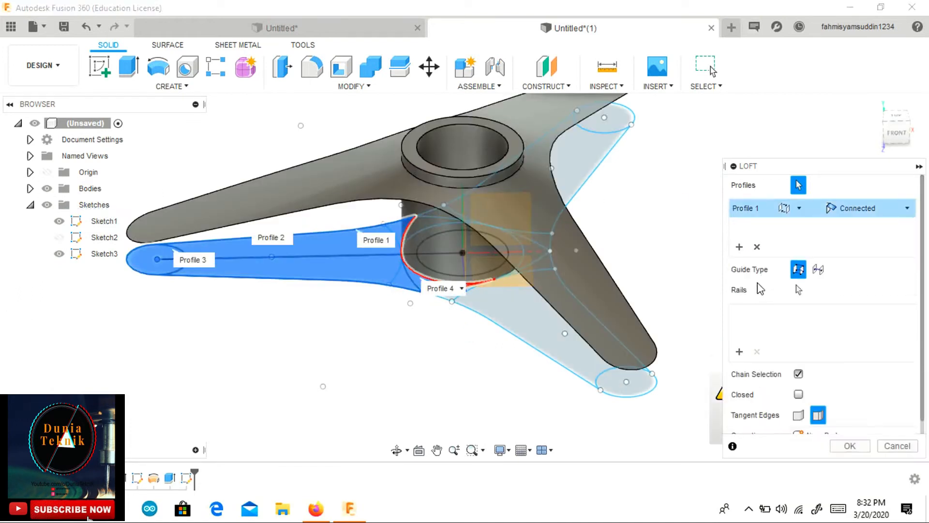
{"action": "left_click", "coordinate": [757, 248]}
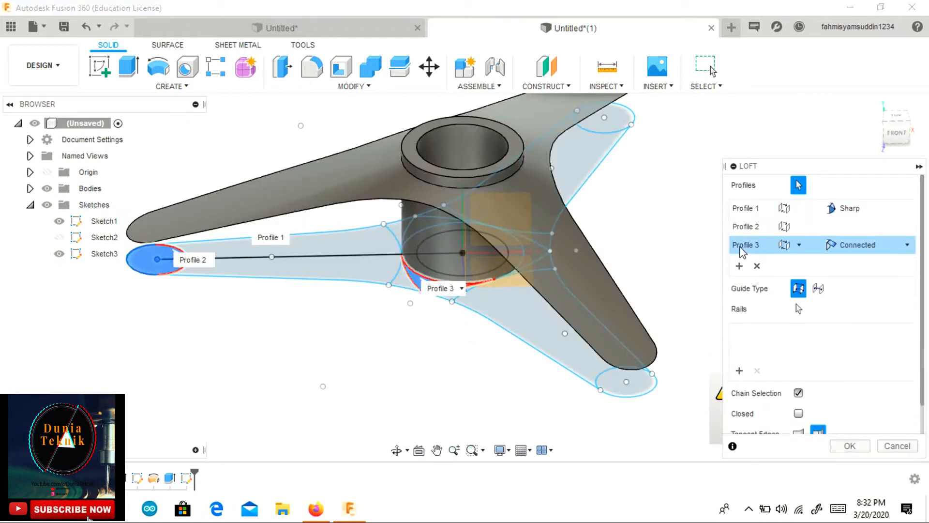
{"action": "left_click", "coordinate": [756, 266]}
{"action": "left_click", "coordinate": [756, 247]}
{"action": "left_click", "coordinate": [758, 246]}
- Try to loft the left arm's sketch profile, including its rounded tip, to the hub ring's end face
{"action": "left_click_drag", "start_coordinate": [893, 132], "coordinate": [921, 125]}
{"action": "left_click", "coordinate": [329, 289]}
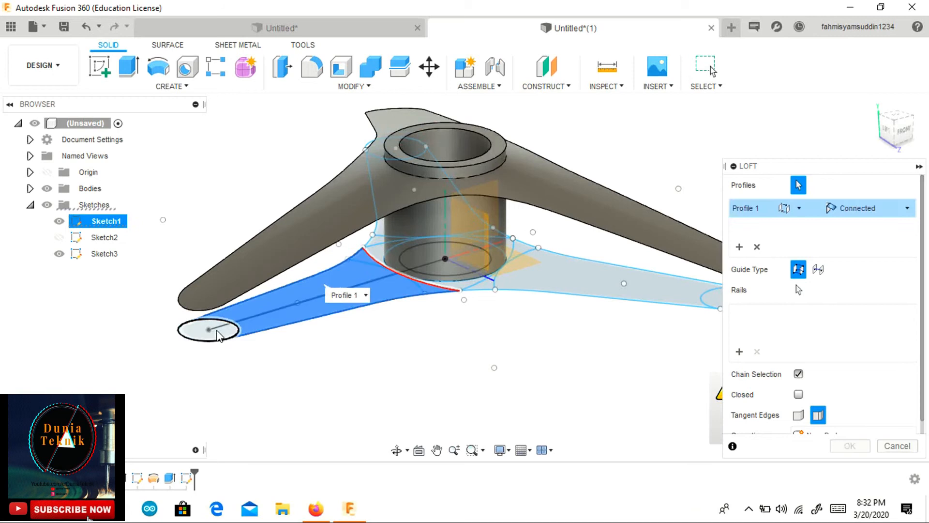
{"action": "scroll", "coordinate": [207, 332], "scroll_direction": "up", "scroll_amount": 3}
{"action": "scroll", "coordinate": [382, 263], "scroll_direction": "down", "scroll_amount": 3}
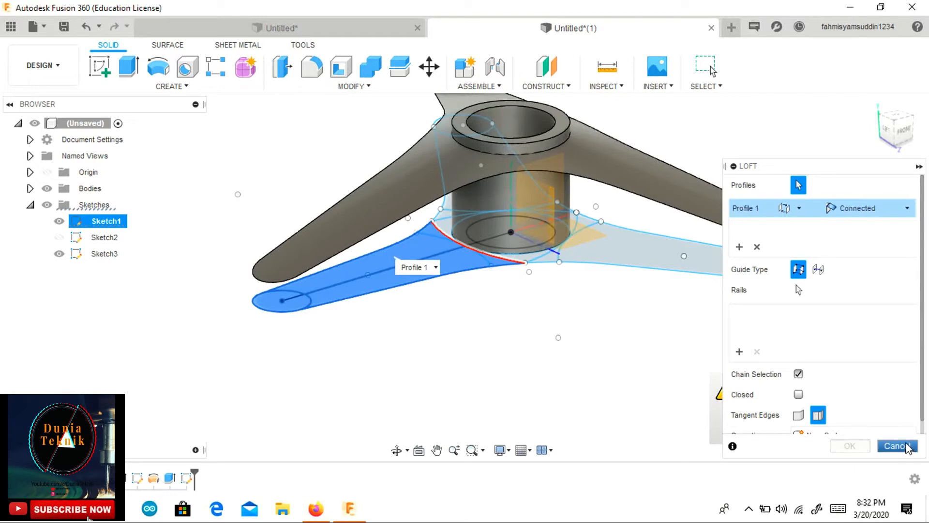
{"action": "middle_click_drag", "start_coordinate": [450, 213], "coordinate": [469, 150], "text": "shift"}
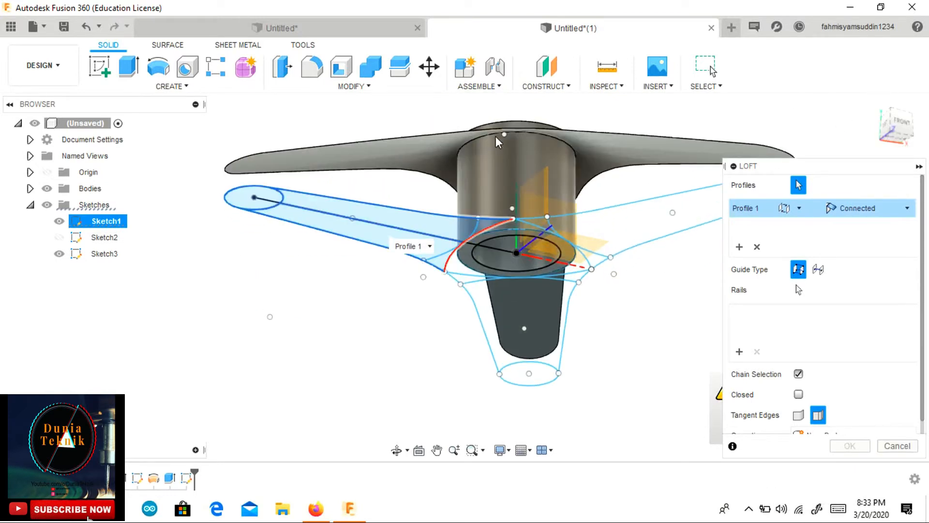
{"action": "left_click", "coordinate": [523, 128]}
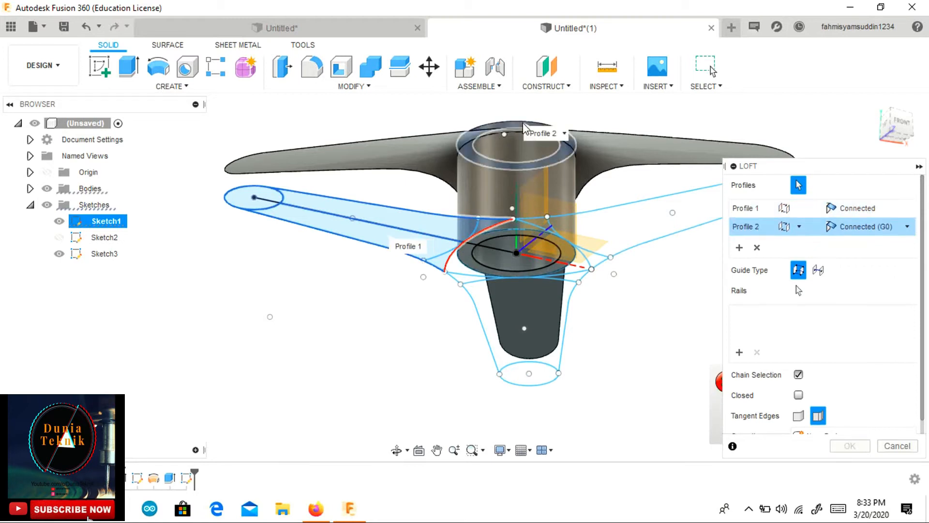
{"action": "left_click", "coordinate": [896, 445]}
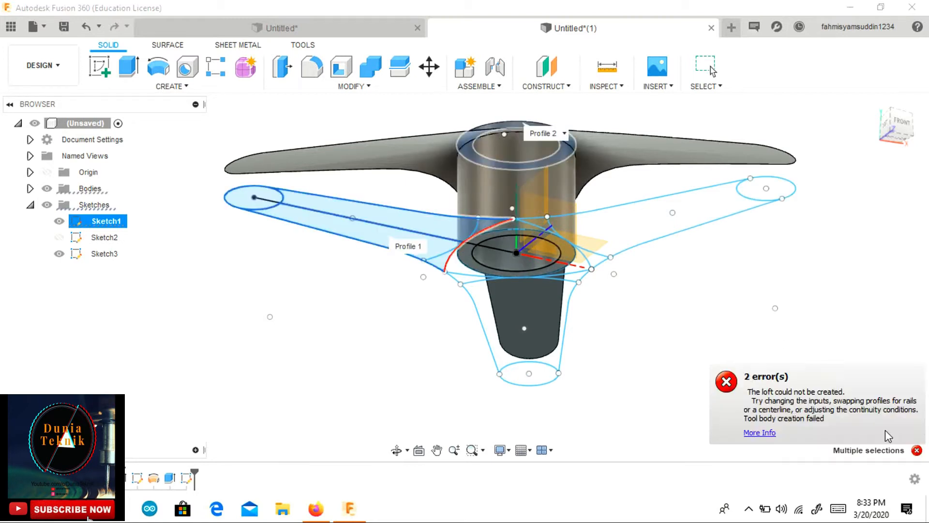
- Start an extrusion with the base-sketch regions of the other two arms, their rounded tips and the adjoining areas around the ring
{"action": "left_click_drag", "start_coordinate": [895, 126], "coordinate": [890, 151]}
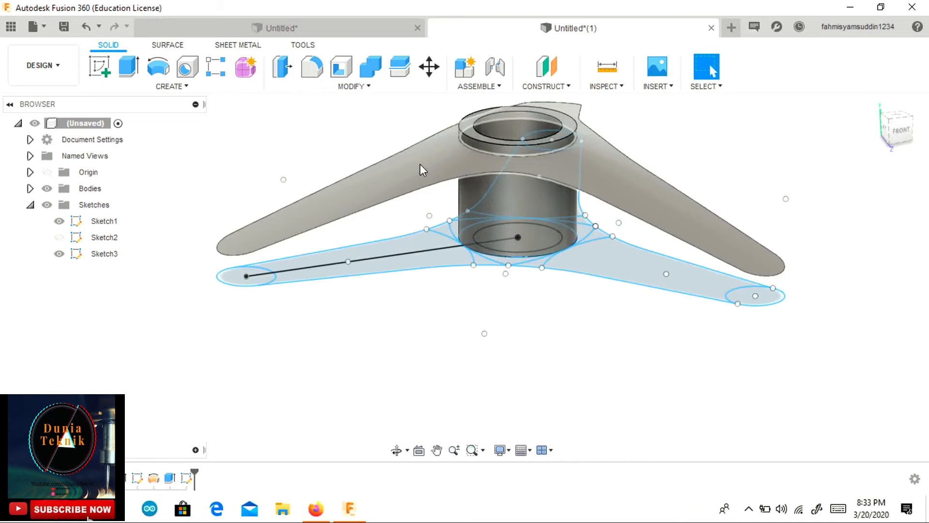
{"action": "left_click", "coordinate": [129, 67]}
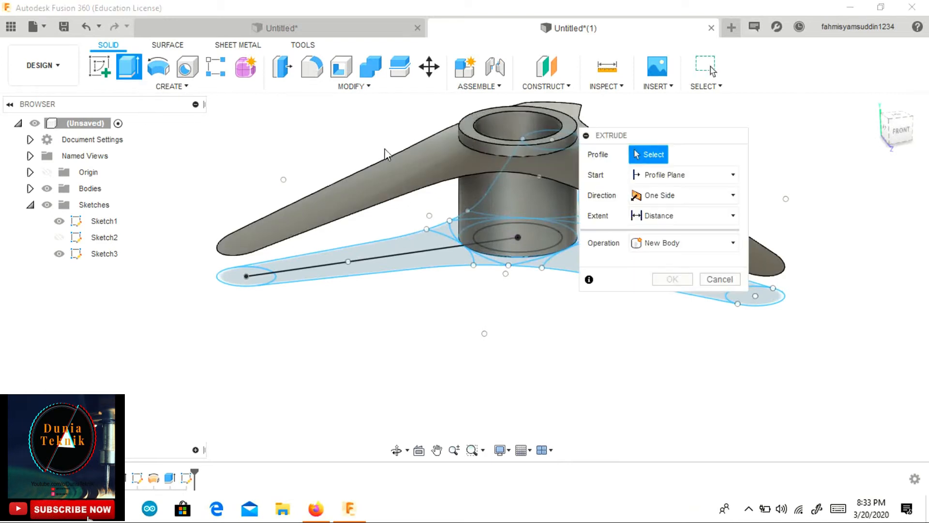
{"action": "left_click", "coordinate": [904, 127]}
{"action": "left_click", "coordinate": [503, 278]}
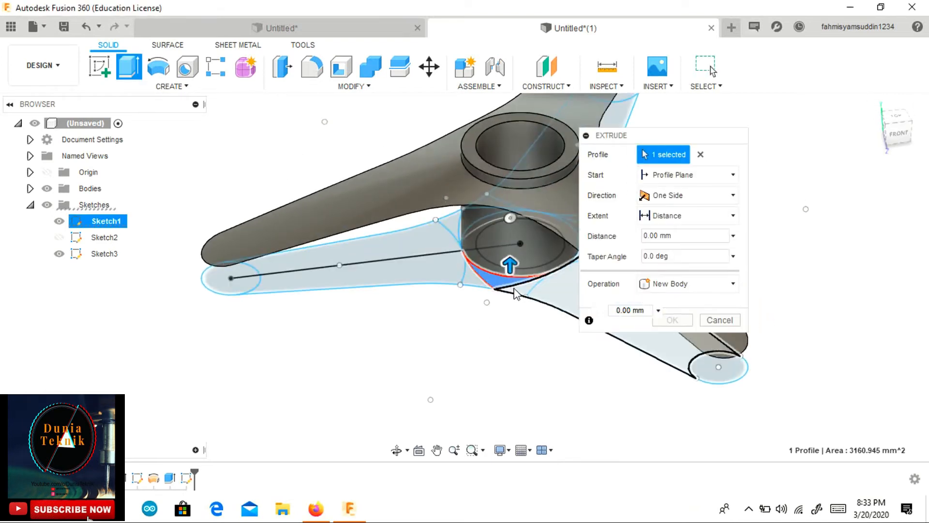
{"action": "left_click", "coordinate": [523, 290]}
{"action": "left_click", "coordinate": [711, 369]}
{"action": "mouse_move", "coordinate": [900, 143]}
{"action": "left_mouse_down"}
{"action": "mouse_move", "coordinate": [870, 135]}
{"action": "mouse_move", "coordinate": [870, 169]}
{"action": "left_mouse_up"}
{"action": "left_click", "coordinate": [502, 310]}
{"action": "left_click", "coordinate": [519, 307]}
{"action": "left_click_drag", "start_coordinate": [903, 143], "coordinate": [883, 135]}
{"action": "left_click", "coordinate": [637, 341]}
{"action": "middle_click_drag", "start_coordinate": [464, 277], "coordinate": [276, 343], "text": "shift"}
{"action": "left_click", "coordinate": [425, 284]}
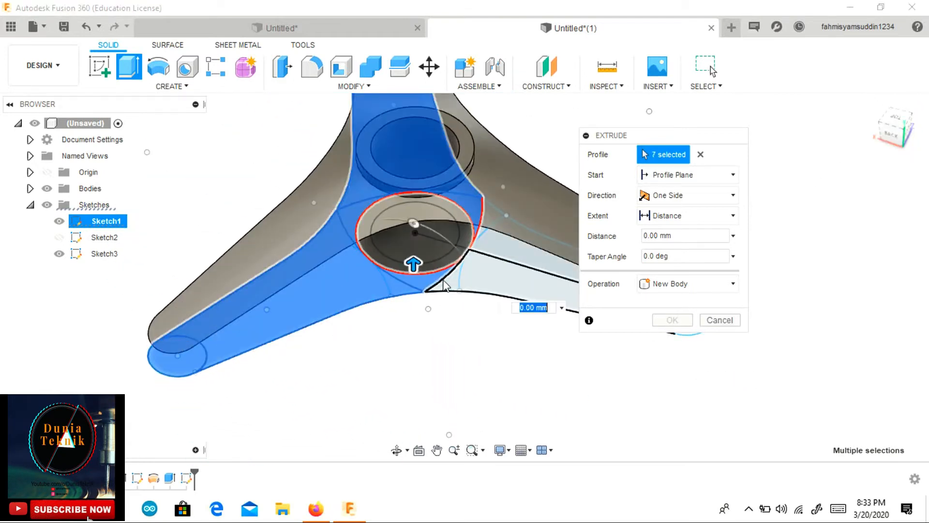
- Extrude the selected regions 300 mm as a cut to remove two of the arms, keeping the left arm and ring
{"action": "type", "text": "300"}
{"action": "left_click", "coordinate": [686, 288]}
{"action": "left_click", "coordinate": [689, 319]}
{"action": "left_click_drag", "start_coordinate": [895, 127], "coordinate": [848, 166]}
{"action": "left_click", "coordinate": [486, 231]}
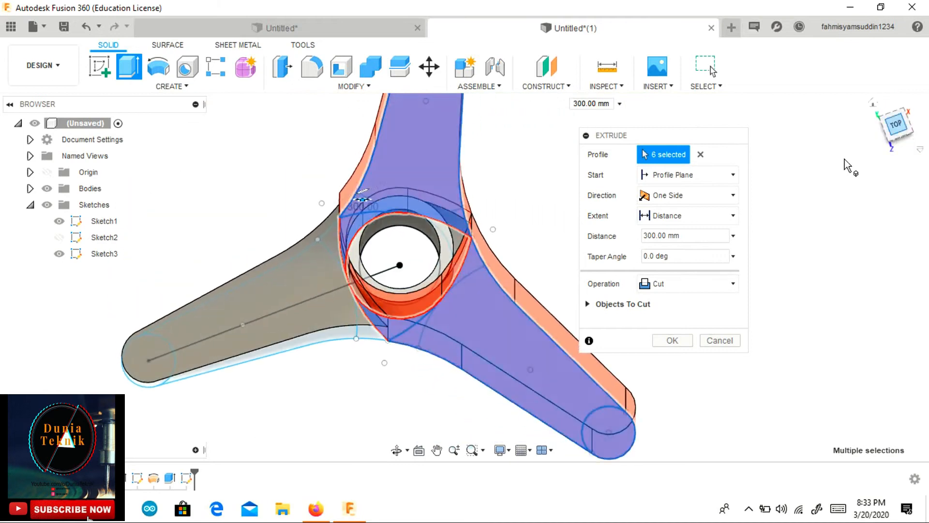
{"action": "left_click", "coordinate": [685, 338]}
- Loft the remaining arm's base-sketch profile, including its rounded tip, to the sloped surface directly above it
{"action": "left_click_drag", "start_coordinate": [894, 139], "coordinate": [892, 88]}
{"action": "middle_click_drag", "start_coordinate": [510, 238], "coordinate": [640, 288]}
{"action": "left_click", "coordinate": [208, 87]}
{"action": "left_click", "coordinate": [185, 136]}
{"action": "left_click", "coordinate": [181, 87]}
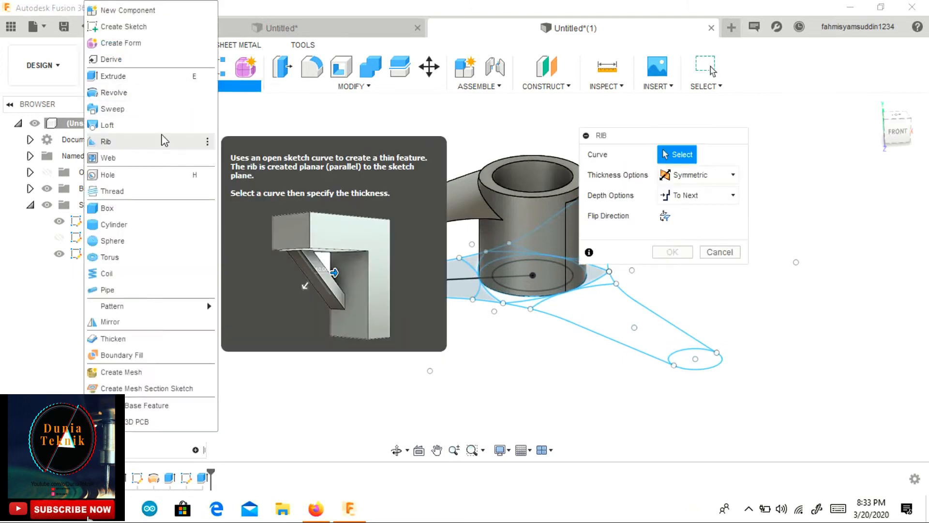
{"action": "left_click", "coordinate": [116, 125]}
{"action": "left_click", "coordinate": [425, 281]}
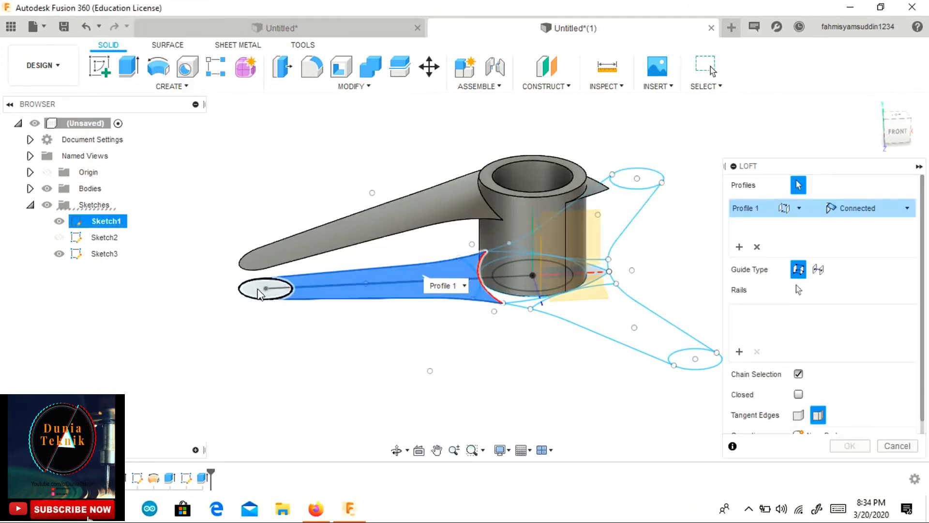
{"action": "left_click", "coordinate": [429, 212]}
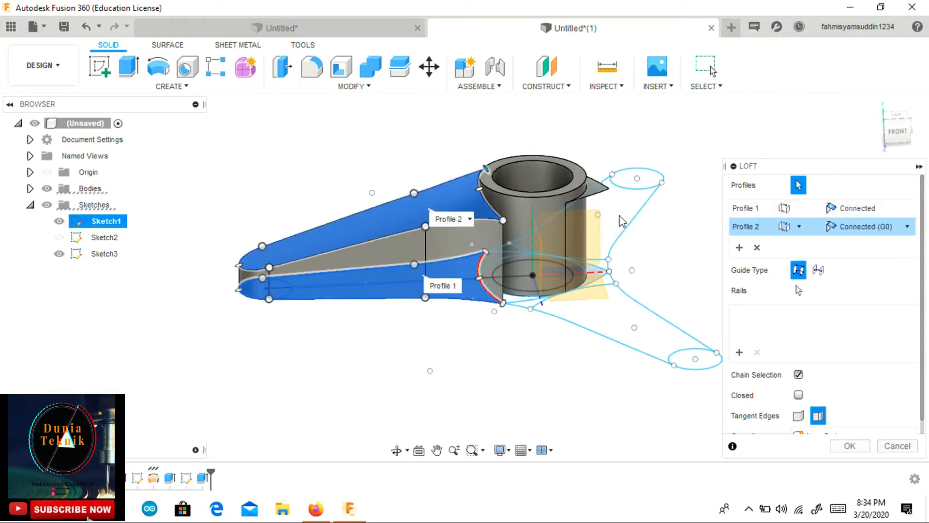
{"action": "left_click", "coordinate": [605, 282]}
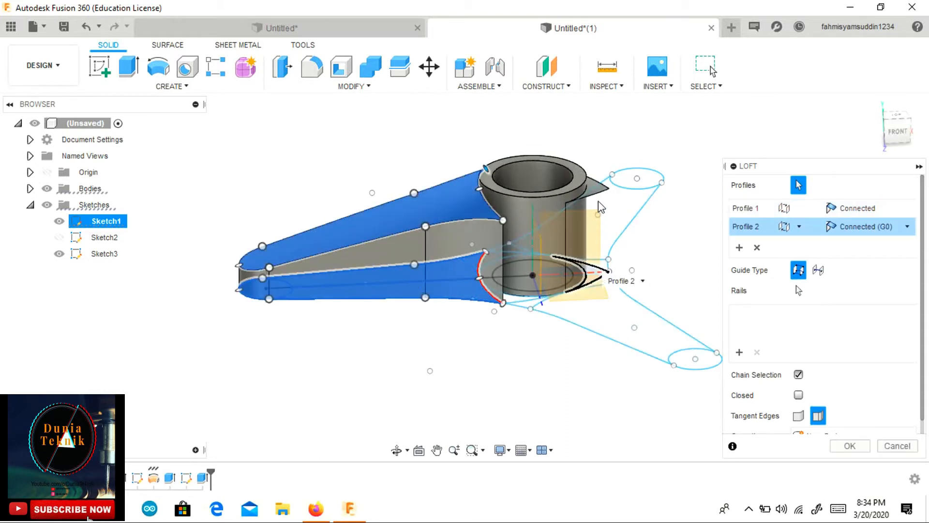
{"action": "left_click", "coordinate": [757, 266]}
{"action": "left_click", "coordinate": [756, 265]}
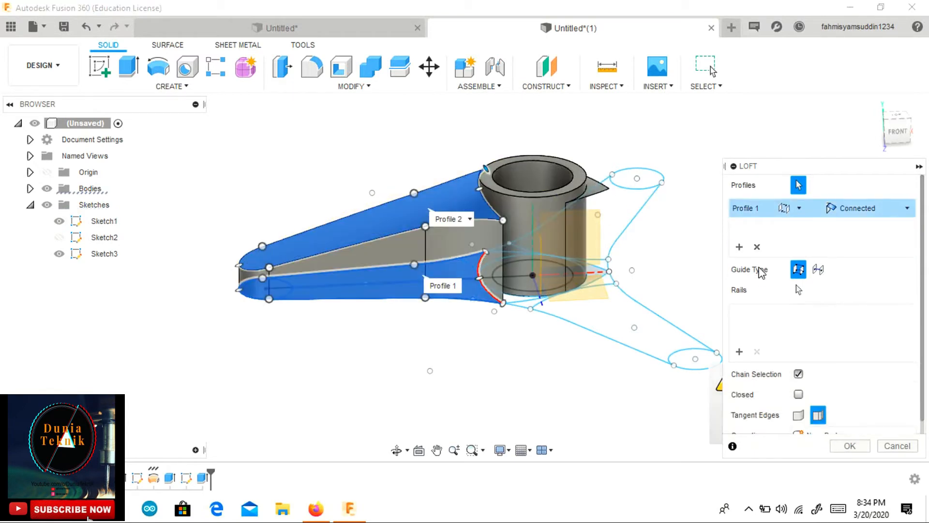
{"action": "left_click", "coordinate": [843, 444]}
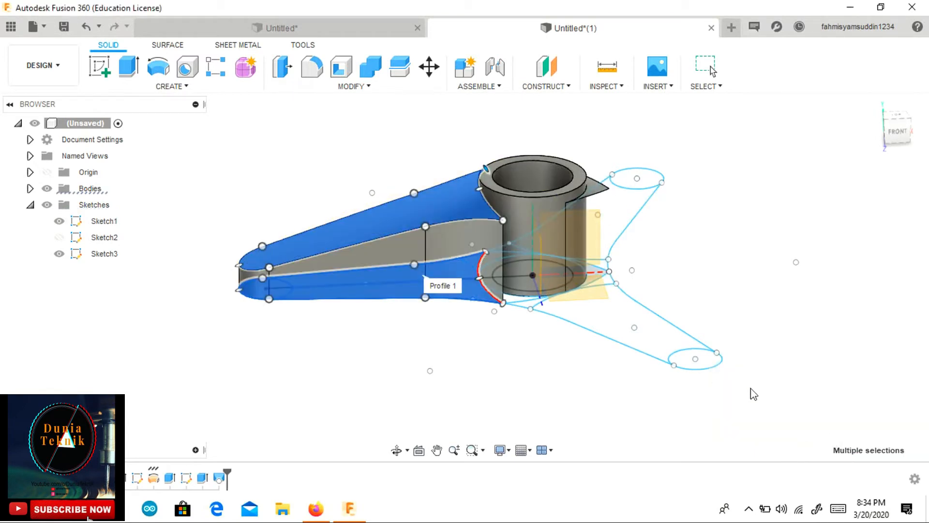
- Loft the small pointed base-sketch region beside the ring, opposite the arm, to the matching surface piece above it
{"action": "left_click", "coordinate": [172, 86]}
{"action": "left_click", "coordinate": [148, 125]}
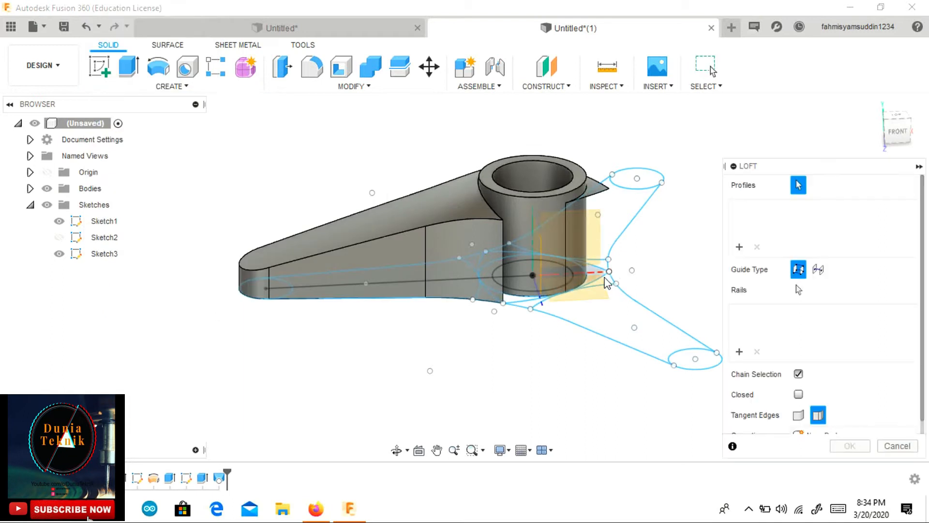
{"action": "left_click_drag", "start_coordinate": [873, 140], "coordinate": [861, 145]}
{"action": "left_click", "coordinate": [596, 310]}
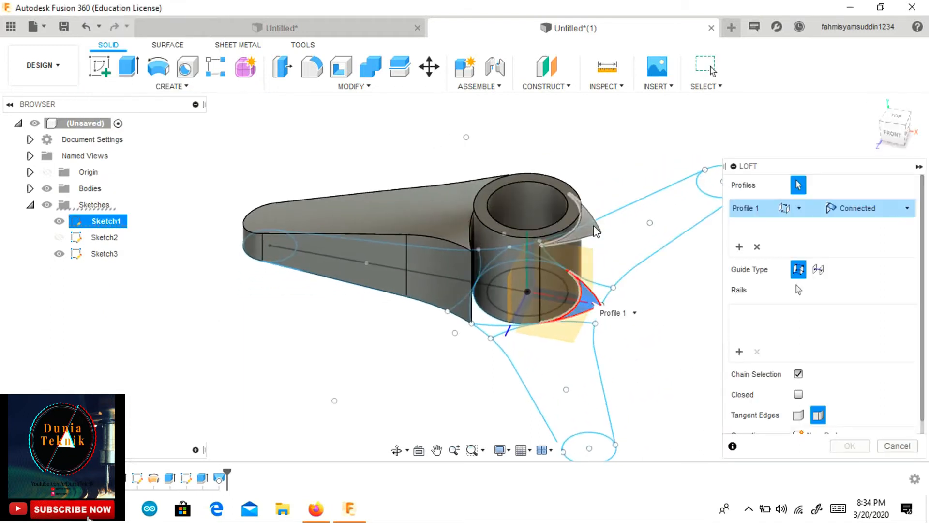
{"action": "left_click", "coordinate": [592, 224]}
{"action": "left_click", "coordinate": [836, 443]}
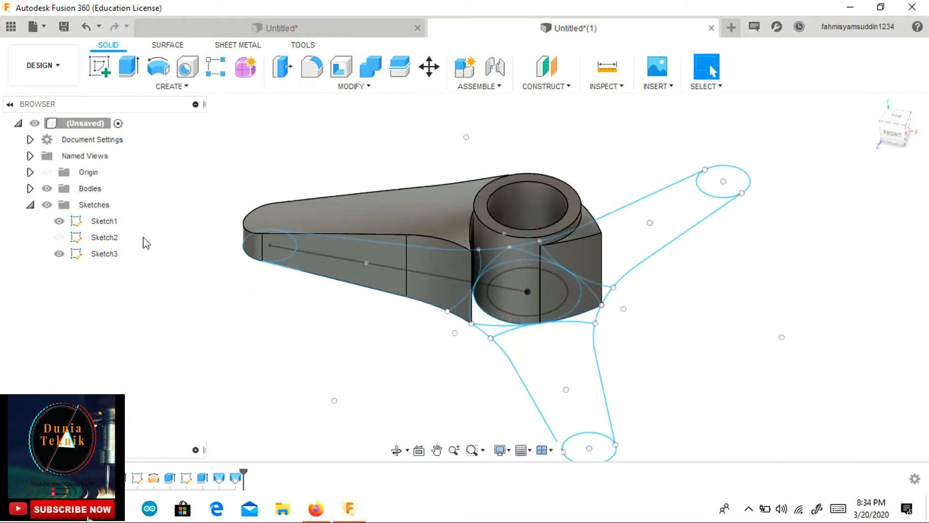
{"action": "left_click", "coordinate": [30, 190]}
{"action": "left_click", "coordinate": [102, 255]}
{"action": "right_click", "coordinate": [100, 252]}
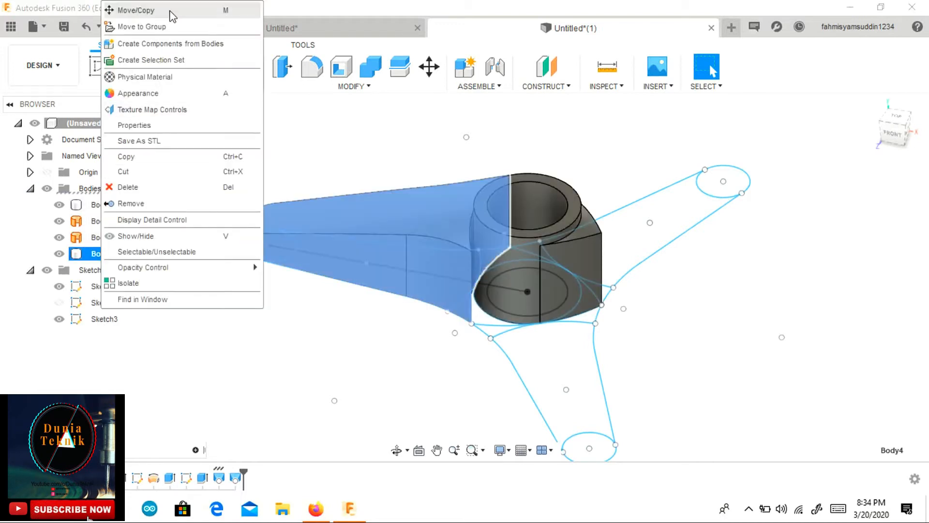
{"action": "left_click", "coordinate": [169, 12]}
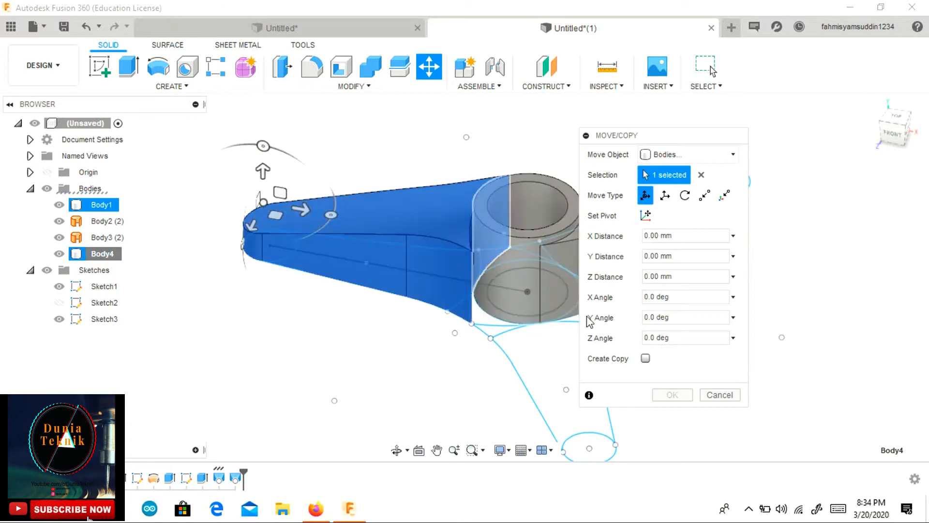
{"action": "left_click", "coordinate": [645, 358]}
{"action": "left_click", "coordinate": [712, 395]}
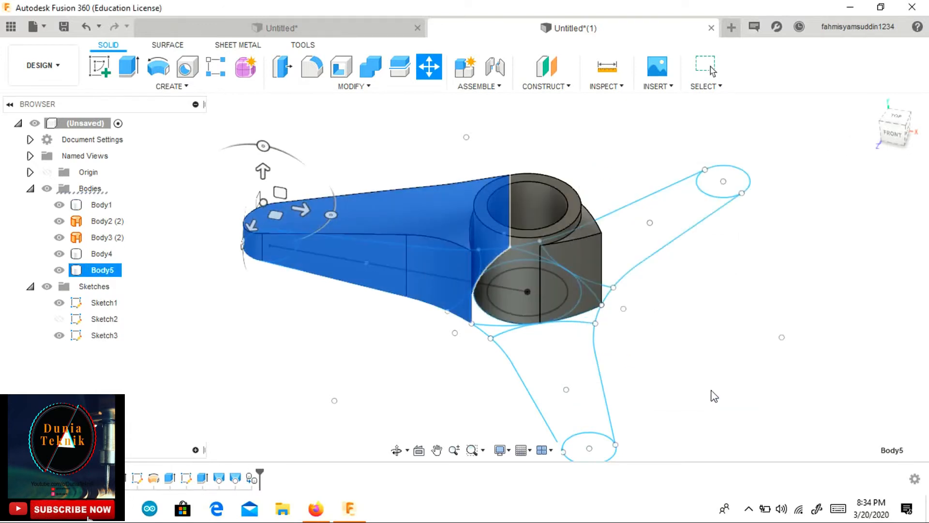
{"action": "left_click", "coordinate": [171, 86]}
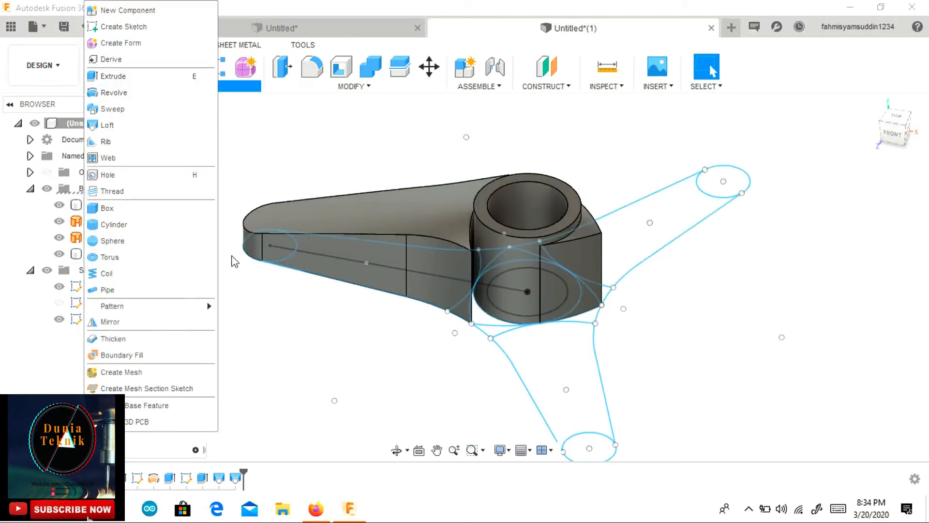
{"action": "mouse_move", "coordinate": [208, 305]}
{"action": "left_click", "coordinate": [240, 326]}
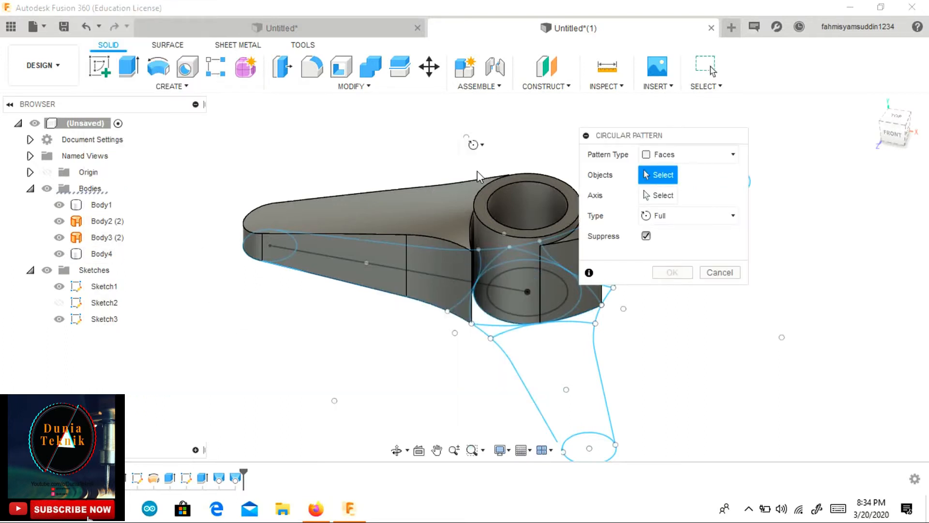
{"action": "left_click", "coordinate": [720, 273]}
{"action": "left_click", "coordinate": [102, 254]}
{"action": "right_click", "coordinate": [103, 259]}
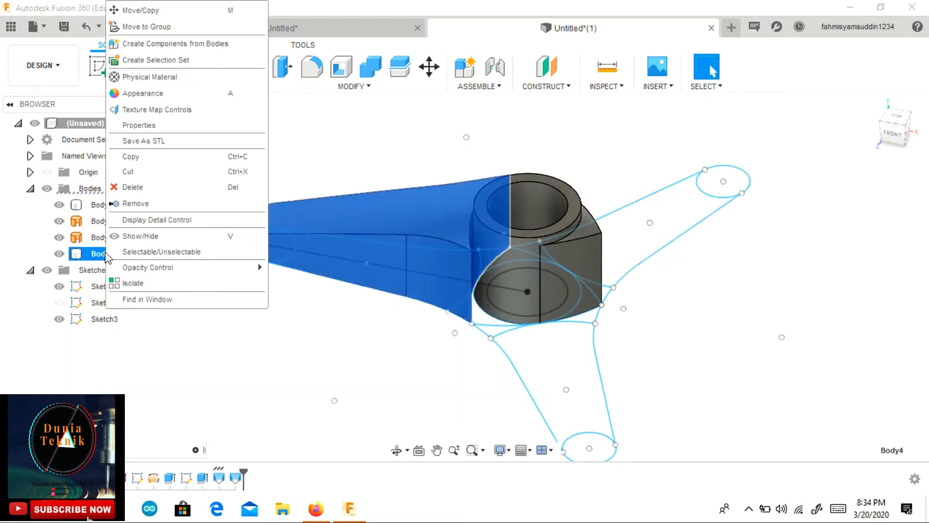
{"action": "left_click", "coordinate": [159, 158]}
{"action": "right_click", "coordinate": [328, 211]}
{"action": "left_click", "coordinate": [313, 154]}
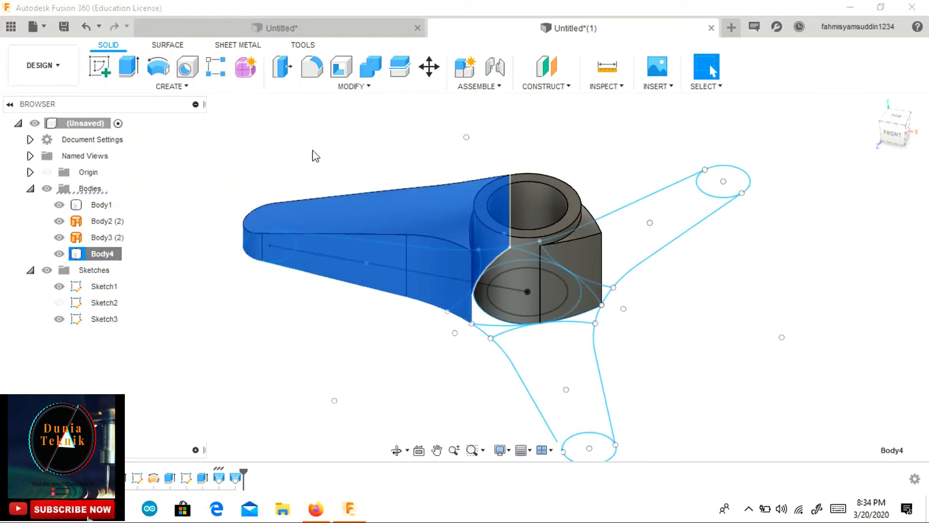
- Try the origin Z and X axes as rotation axis for a circular pattern of the lofted arm body, clearing each choice
{"action": "left_click", "coordinate": [660, 195]}
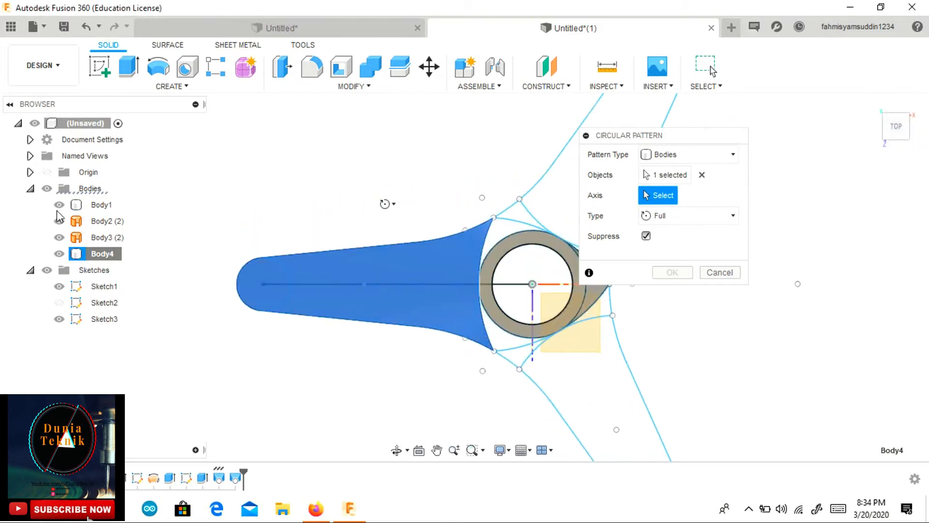
{"action": "left_click", "coordinate": [534, 285]}
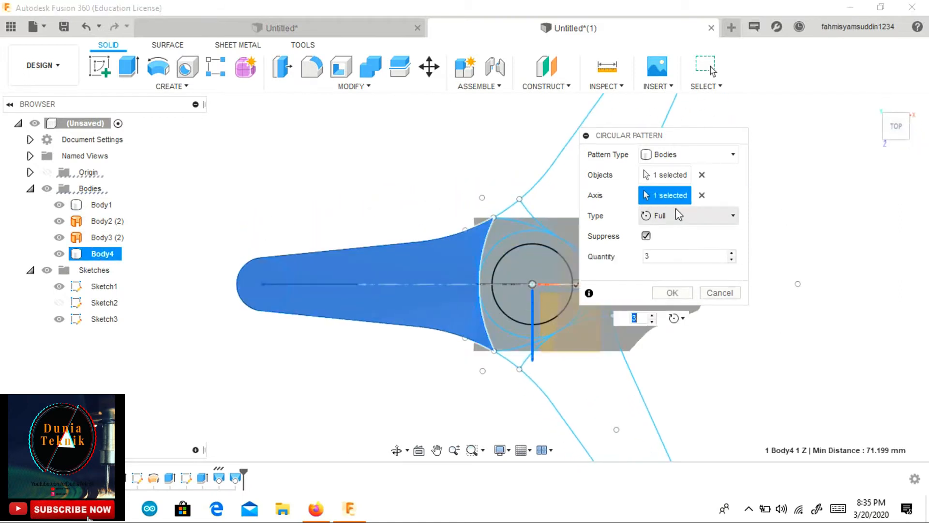
{"action": "left_click", "coordinate": [703, 195]}
{"action": "left_click", "coordinate": [551, 285]}
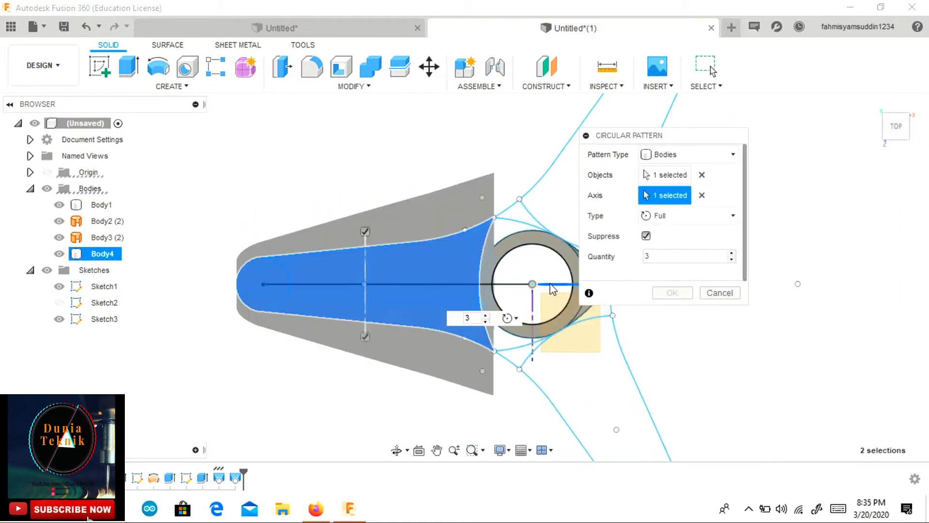
{"action": "left_click", "coordinate": [701, 196]}
{"action": "left_click_drag", "start_coordinate": [906, 141], "coordinate": [897, 131]}
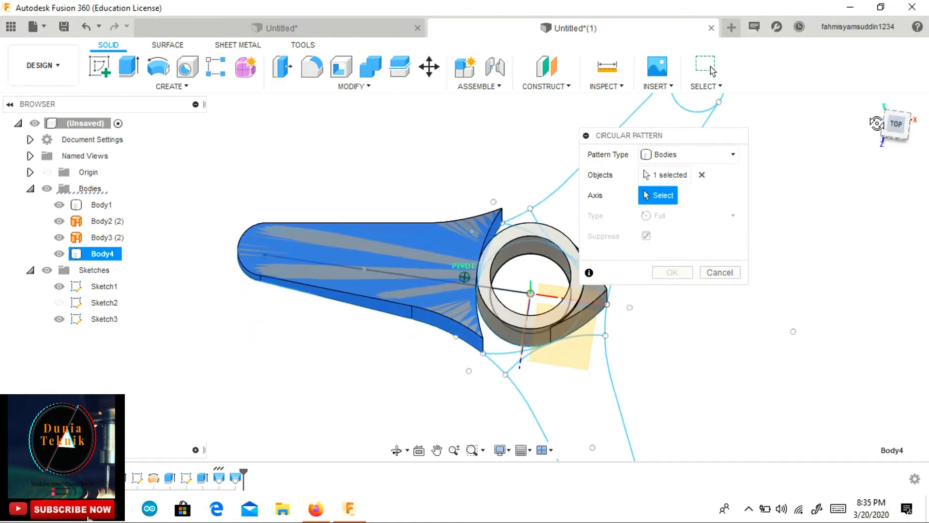
{"action": "left_click", "coordinate": [515, 291]}
{"action": "left_click", "coordinate": [701, 196]}
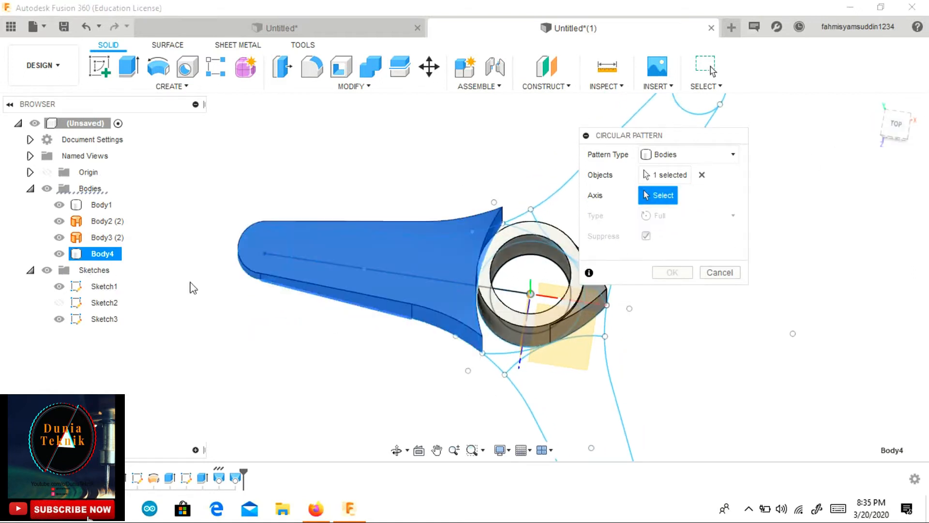
- Hide the hub ring body and circular-pattern the lofted arm body about the vertical Y axis with a quantity of 3
{"action": "left_click", "coordinate": [59, 205]}
{"action": "left_click_drag", "start_coordinate": [893, 122], "coordinate": [887, 100]}
{"action": "scroll", "coordinate": [468, 291], "scroll_direction": "up", "scroll_amount": 3}
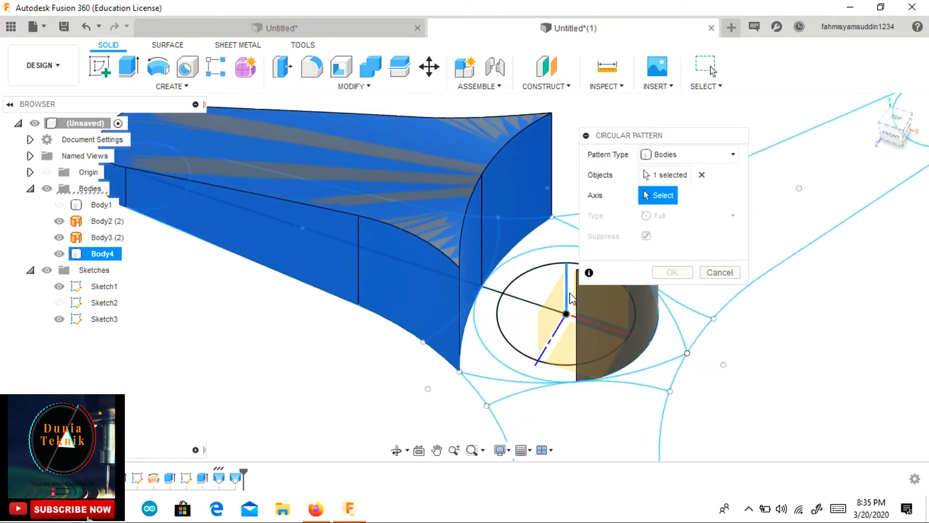
{"action": "left_click", "coordinate": [567, 294]}
{"action": "scroll", "coordinate": [571, 295], "scroll_direction": "down", "scroll_amount": 3}
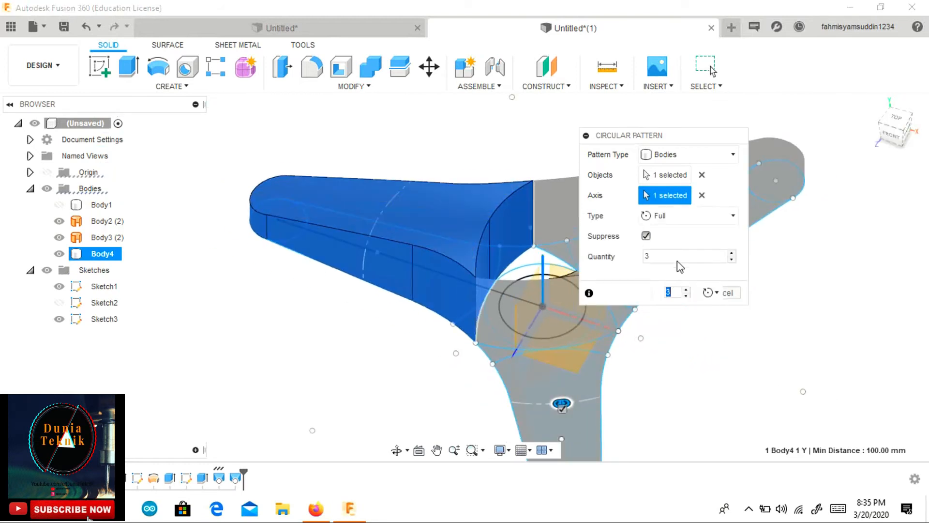
{"action": "left_click", "coordinate": [720, 254]}
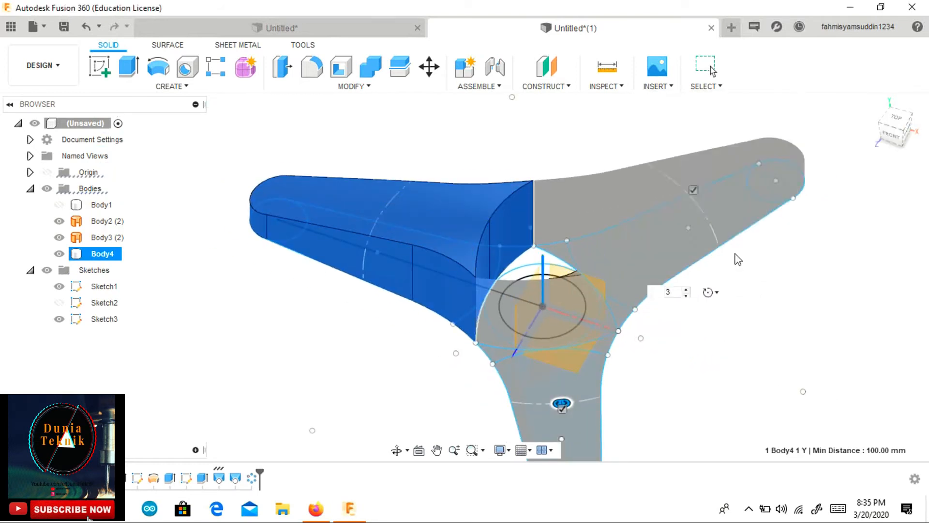
- Highlight the arm, surface and ring bodies to identify their geometry, and show the hub ring body Body1 again
{"action": "left_click", "coordinate": [102, 254]}
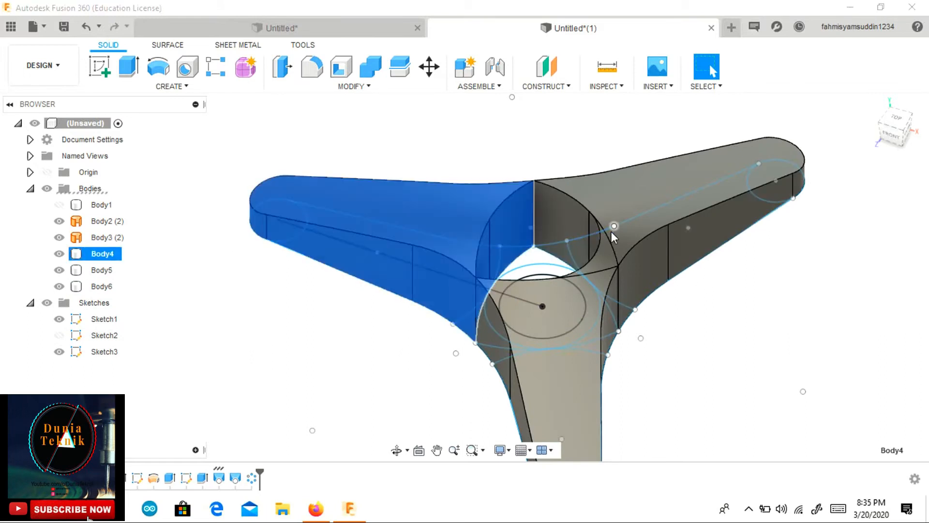
{"action": "left_click", "coordinate": [605, 261]}
{"action": "left_click", "coordinate": [107, 222]}
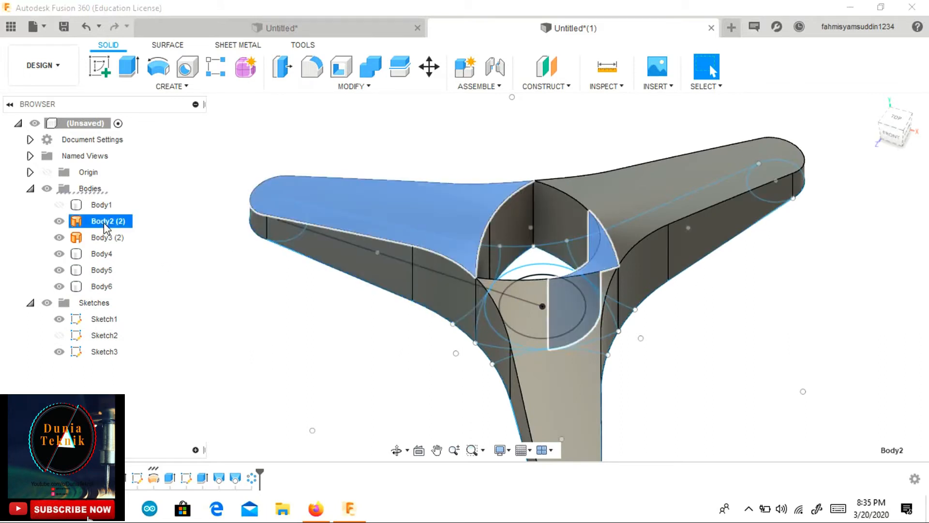
{"action": "left_click", "coordinate": [164, 209]}
{"action": "left_click", "coordinate": [114, 207]}
{"action": "left_click", "coordinate": [172, 209]}
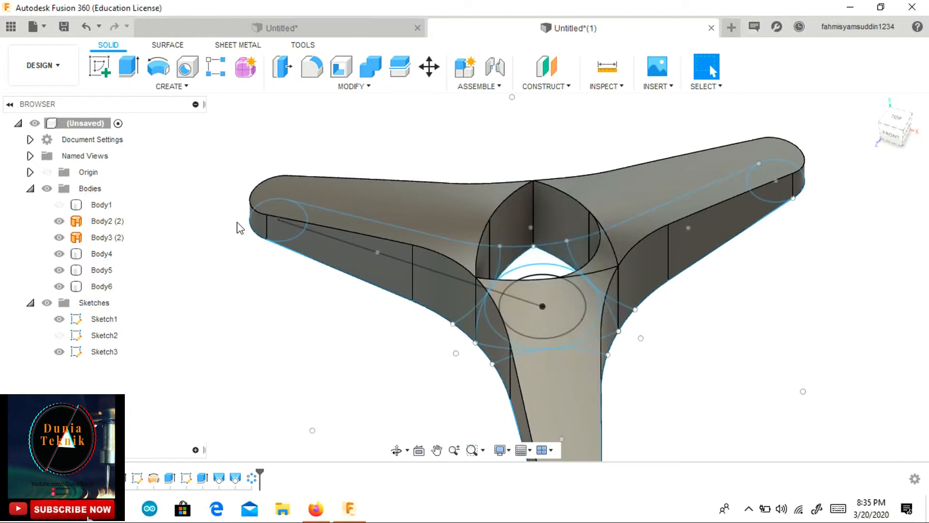
{"action": "mouse_move", "coordinate": [867, 149]}
{"action": "middle_mouse_down", "text": "shift"}
{"action": "mouse_move", "coordinate": [922, 143]}
{"action": "mouse_move", "coordinate": [76, 196]}
{"action": "middle_mouse_up", "text": "shift"}
{"action": "left_click", "coordinate": [59, 204]}
- Try to extrude the two pointed sketch regions beside the ring 180 mm as a cut
{"action": "mouse_move", "coordinate": [896, 124]}
{"action": "left_mouse_down"}
{"action": "mouse_move", "coordinate": [904, 83]}
{"action": "mouse_move", "coordinate": [925, 127]}
{"action": "left_mouse_up"}
{"action": "left_click_drag", "start_coordinate": [823, 242], "coordinate": [508, 89]}
{"action": "left_click", "coordinate": [229, 140]}
{"action": "left_click", "coordinate": [124, 69]}
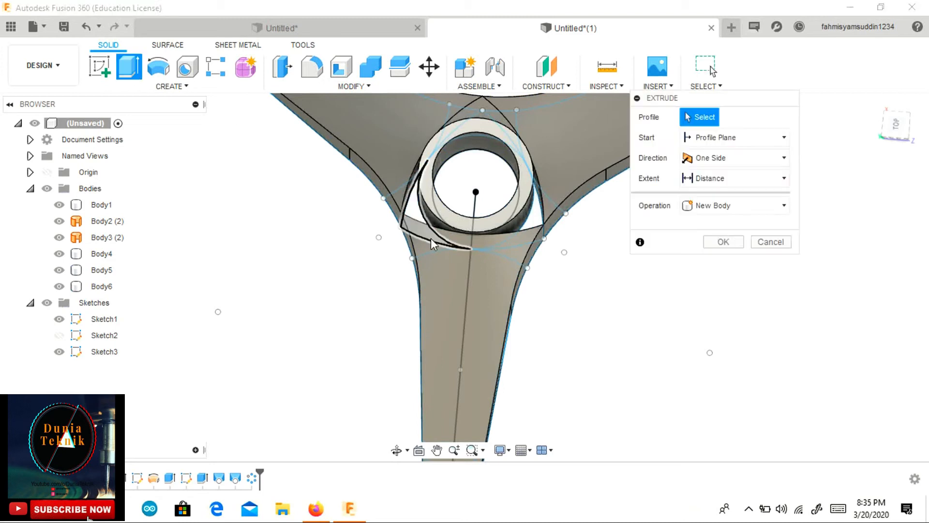
{"action": "left_click", "coordinate": [416, 209]}
{"action": "left_click", "coordinate": [538, 217]}
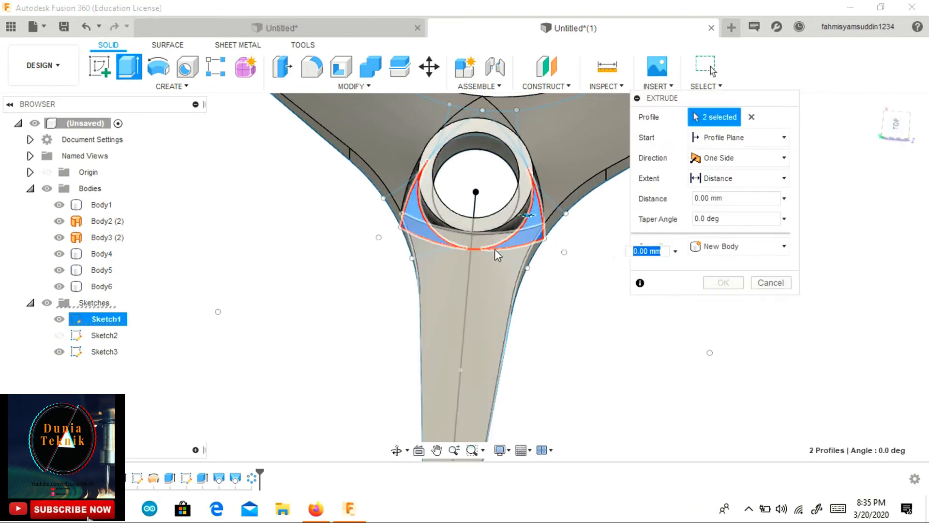
{"action": "type", "text": "180"}
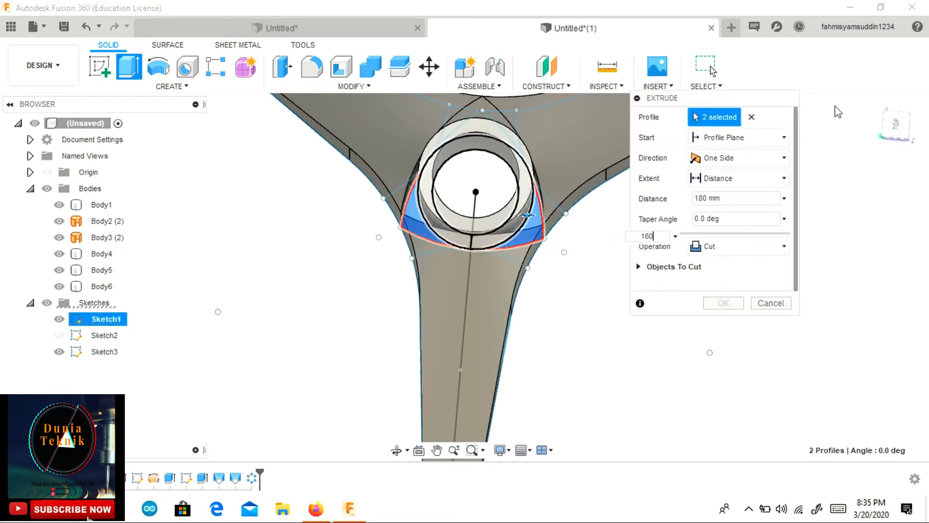
{"action": "left_click_drag", "start_coordinate": [880, 111], "coordinate": [874, 107]}
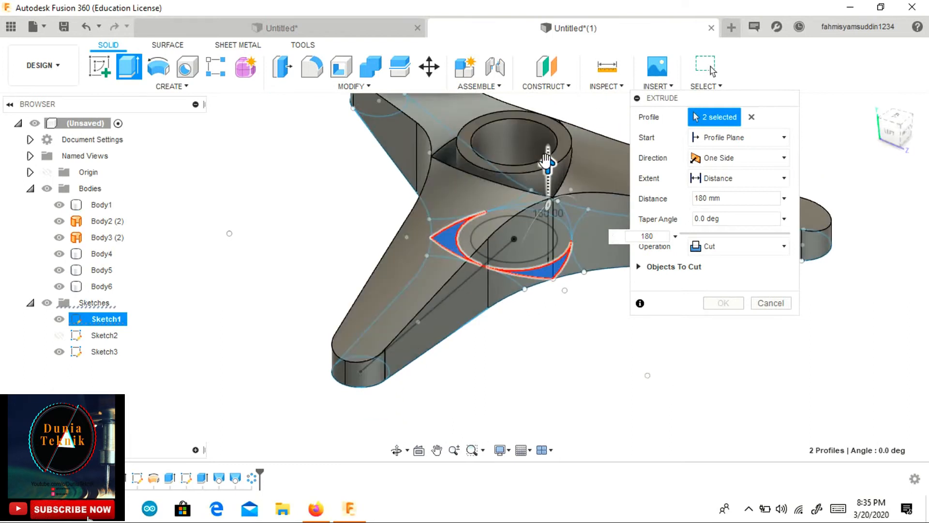
{"action": "left_click_drag", "start_coordinate": [547, 154], "coordinate": [543, 135]}
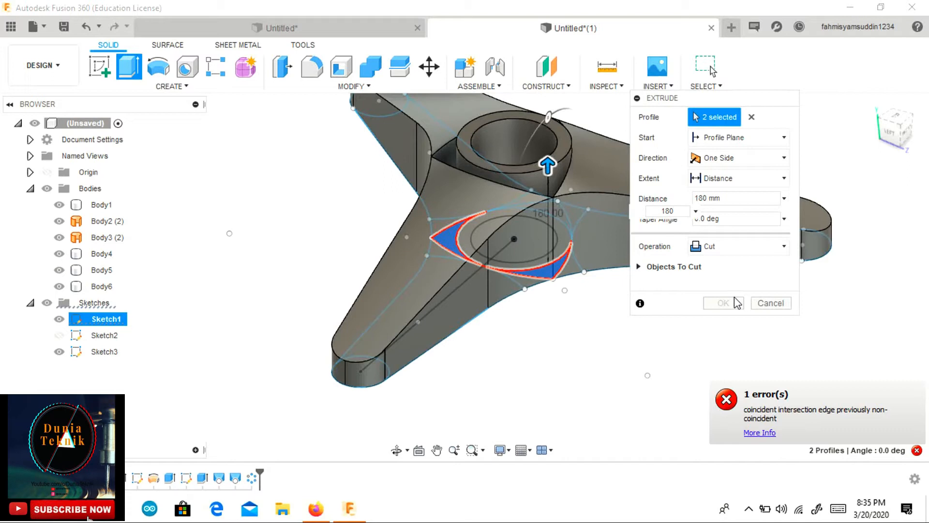
{"action": "left_click", "coordinate": [771, 303]}
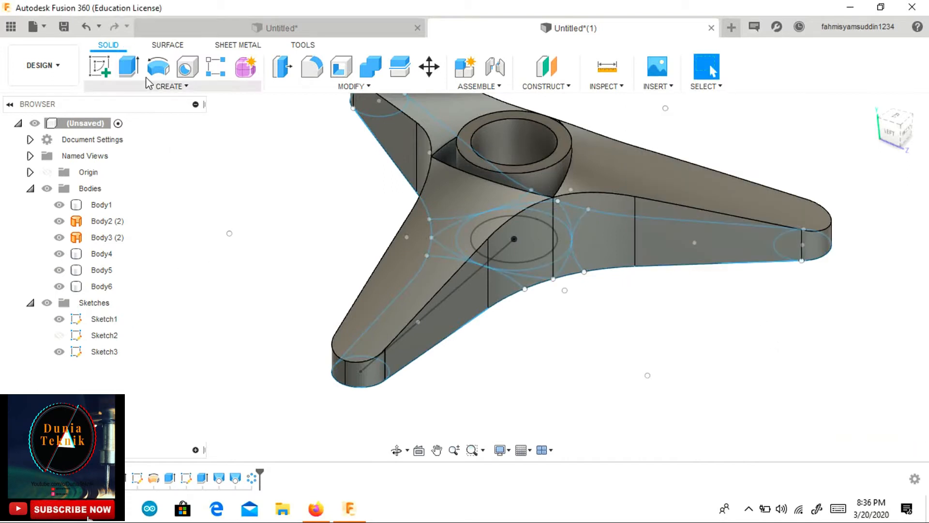
- Pick the front corner region beside the ring for extrusion and hide Body2 (2), Body3 (2), Body4 and Body5 to expose the other corner
{"action": "left_click", "coordinate": [128, 67]}
{"action": "left_click", "coordinate": [555, 276]}
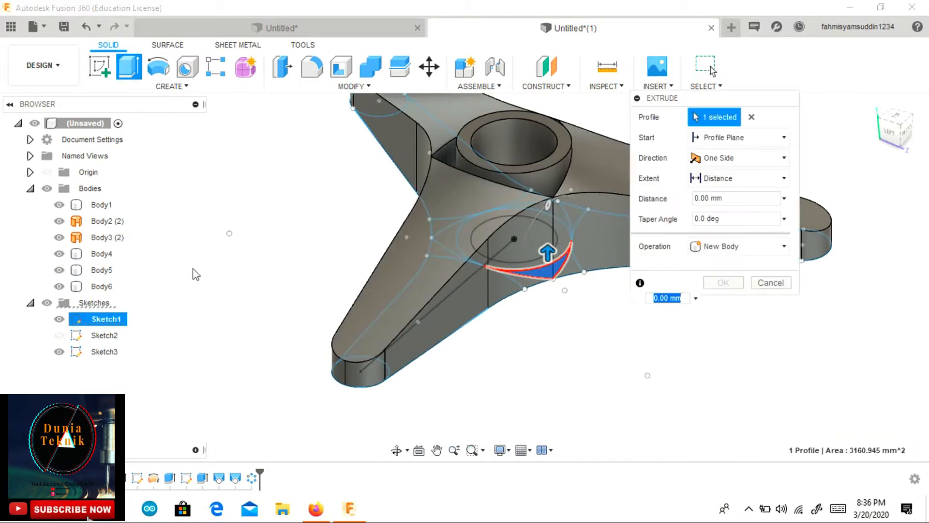
{"action": "left_click", "coordinate": [58, 257]}
{"action": "left_click", "coordinate": [59, 271]}
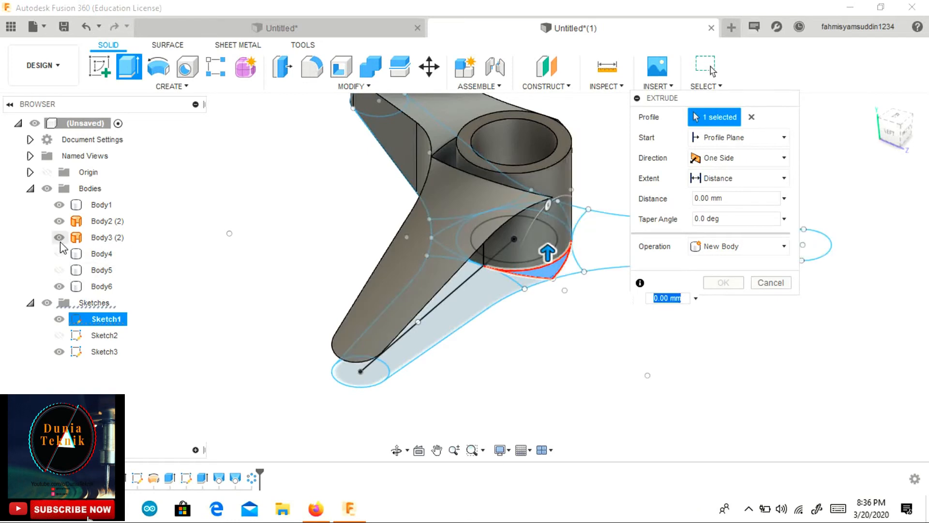
{"action": "left_click", "coordinate": [59, 223]}
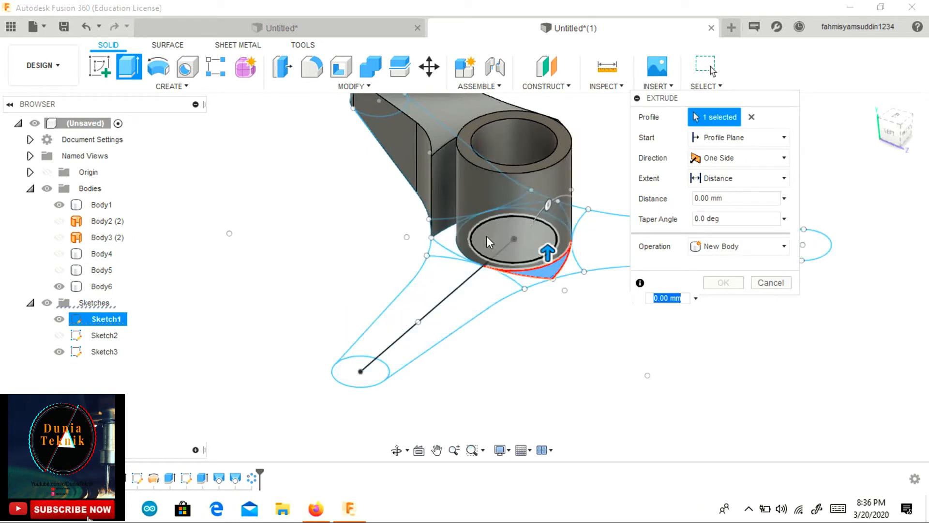
- Extrude both corner regions beside the ring 180 mm upward as a join, and show Body5 again
{"action": "left_click", "coordinate": [443, 238]}
{"action": "left_click_drag", "start_coordinate": [456, 196], "coordinate": [472, 153]}
{"action": "type", "text": "-180"}
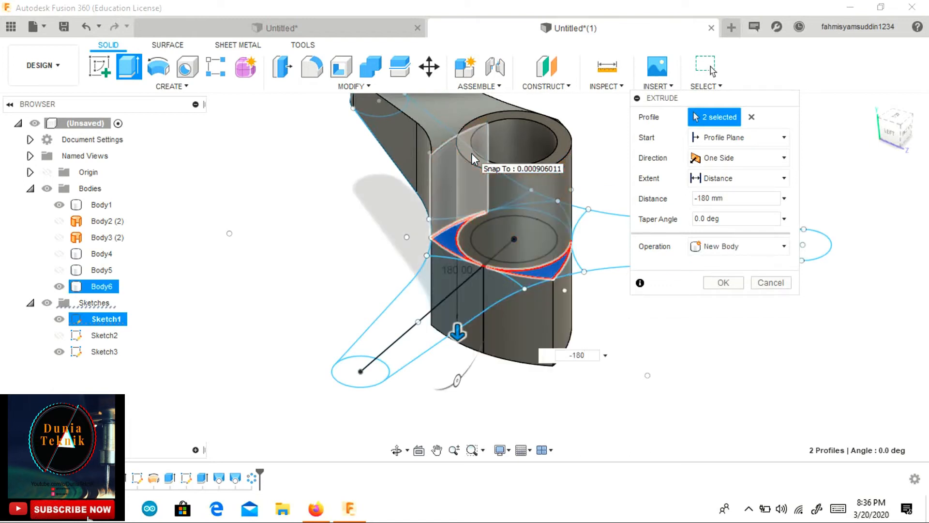
{"action": "key", "text": "BackSpace"}
{"action": "left_click", "coordinate": [697, 245]}
{"action": "left_click", "coordinate": [709, 263]}
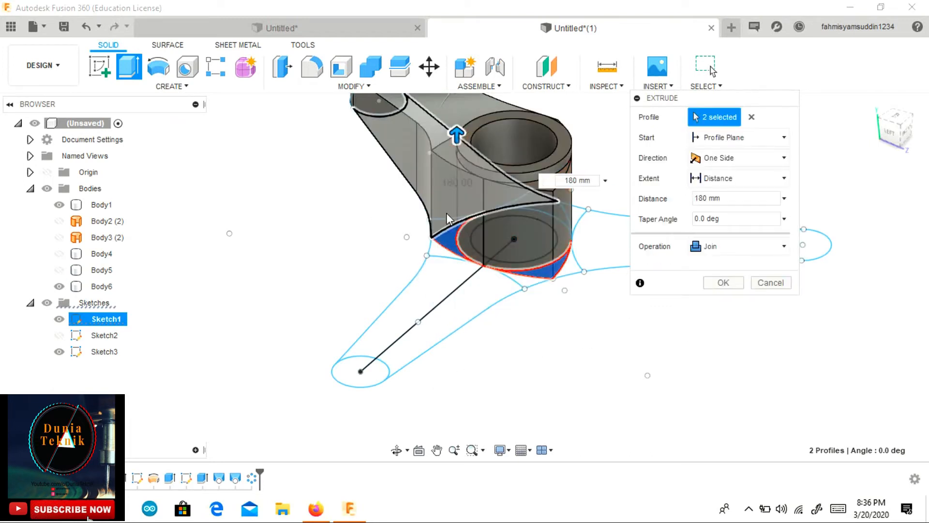
{"action": "left_click", "coordinate": [742, 286]}
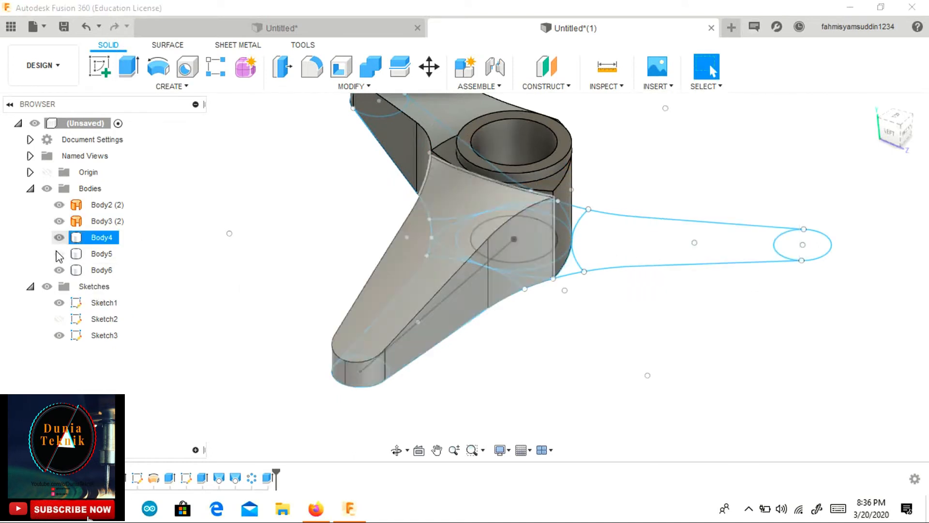
{"action": "left_click", "coordinate": [59, 253]}
- Trim the two corner fillers beside the ring by extruding their top faces -10 mm as a cut
{"action": "mouse_move", "coordinate": [903, 126]}
{"action": "left_mouse_down"}
{"action": "mouse_move", "coordinate": [886, 144]}
{"action": "mouse_move", "coordinate": [869, 114]}
{"action": "mouse_move", "coordinate": [895, 117]}
{"action": "mouse_move", "coordinate": [903, 130]}
{"action": "mouse_move", "coordinate": [923, 115]}
{"action": "mouse_move", "coordinate": [927, 135]}
{"action": "mouse_move", "coordinate": [928, 125]}
{"action": "mouse_move", "coordinate": [888, 130]}
{"action": "left_mouse_up"}
{"action": "scroll", "coordinate": [447, 224], "scroll_direction": "up", "scroll_amount": 2}
{"action": "left_click", "coordinate": [874, 103]}
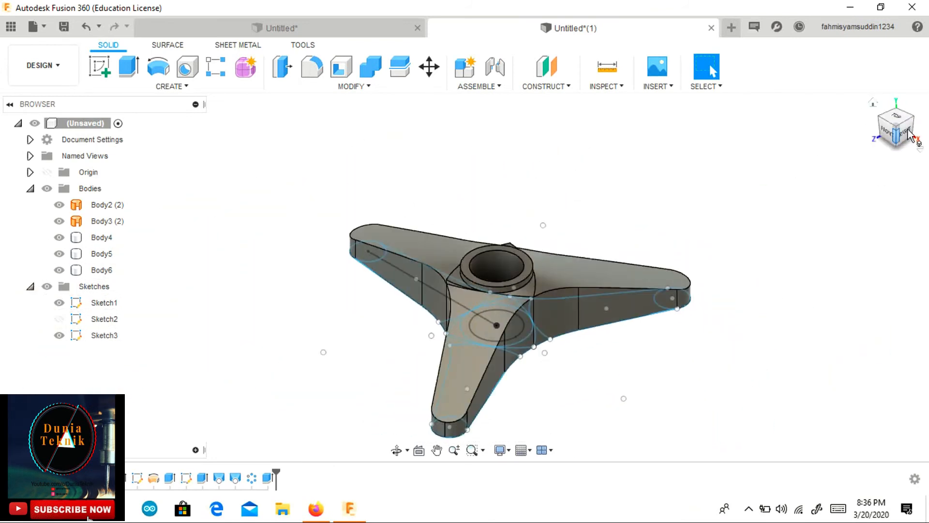
{"action": "scroll", "coordinate": [456, 289], "scroll_direction": "up", "scroll_amount": 2}
{"action": "left_click", "coordinate": [453, 276]}
{"action": "key", "text": "e"}
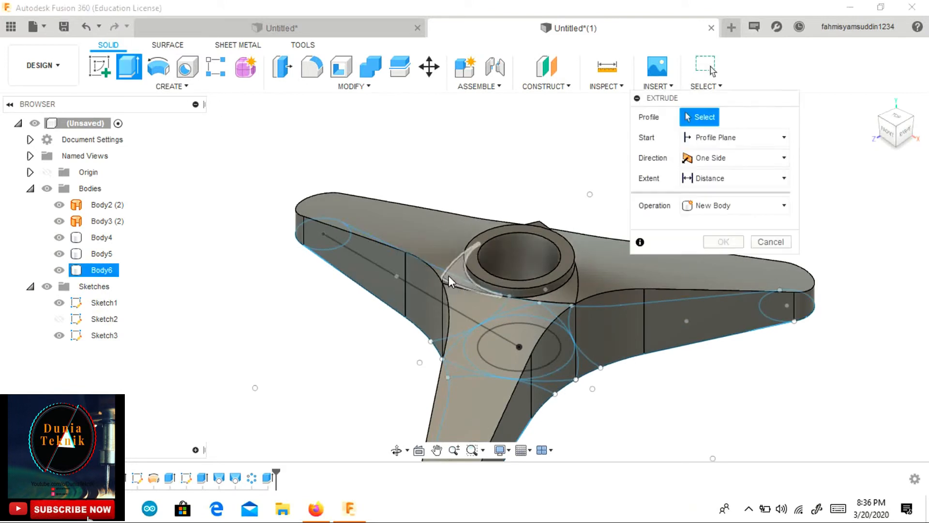
{"action": "left_click", "coordinate": [534, 228]}
{"action": "type", "text": "10"}
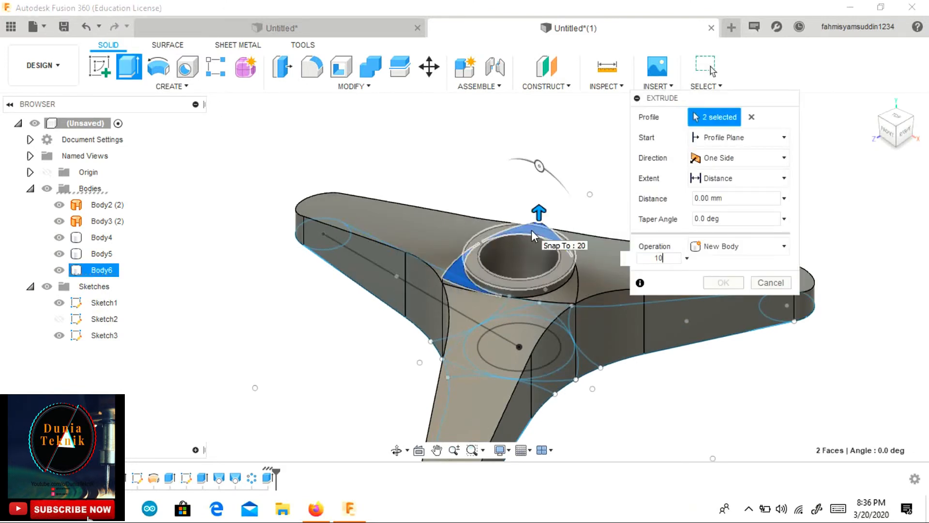
{"action": "key", "text": "Home"}
{"action": "type", "text": "-"}
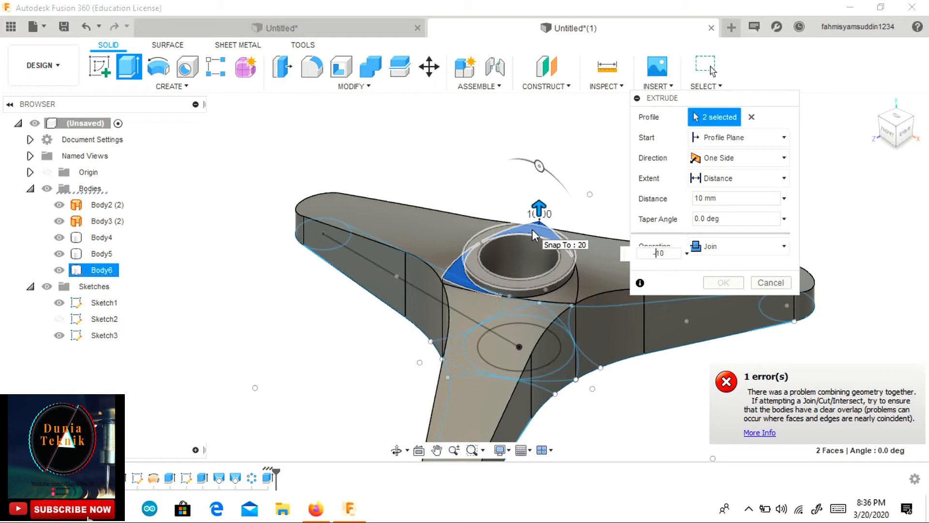
{"action": "left_click", "coordinate": [887, 132]}
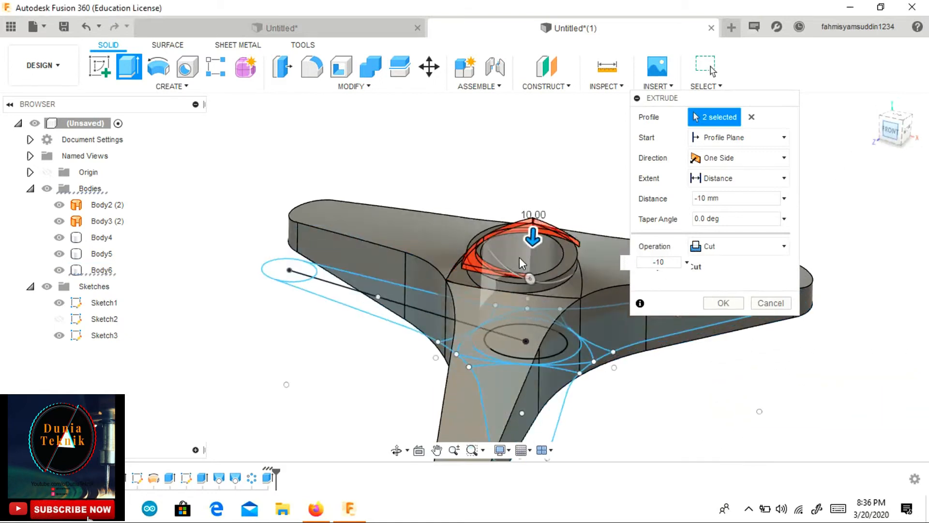
{"action": "scroll", "coordinate": [537, 240], "scroll_direction": "up", "scroll_amount": 3}
{"action": "key", "text": "Return"}
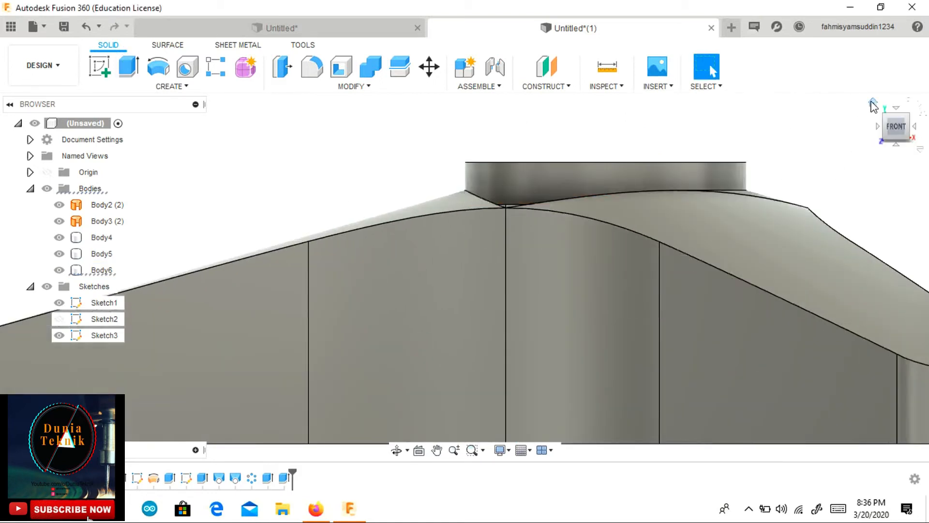
- Hide Sketch1 and Sketch3 so only the bodies are displayed
{"action": "left_click", "coordinate": [874, 106]}
{"action": "left_click_drag", "start_coordinate": [899, 131], "coordinate": [874, 131]}
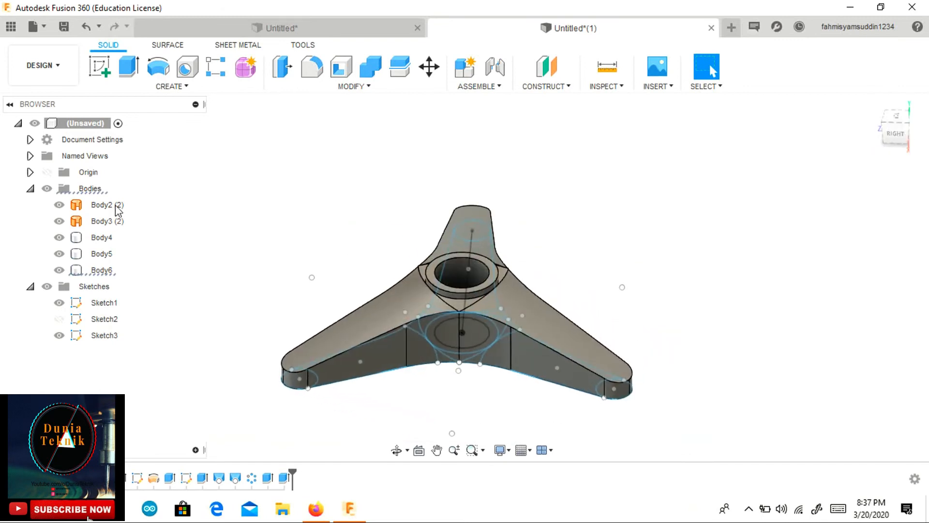
{"action": "left_click", "coordinate": [59, 335]}
{"action": "left_click", "coordinate": [59, 303]}
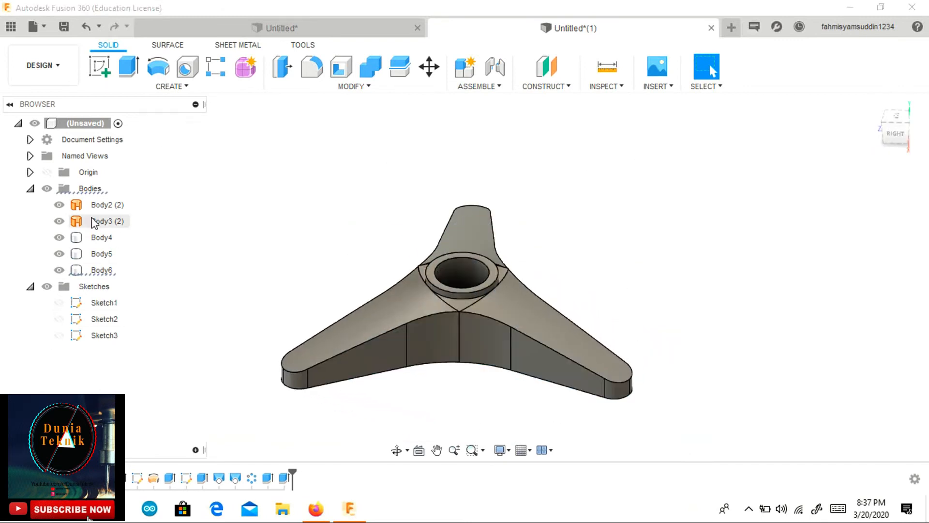
- Check the surface bodies Body2 (2) and Body3 (2) by toggling their visibility, and collapse the Bodies list
{"action": "left_click", "coordinate": [59, 220]}
{"action": "left_click", "coordinate": [59, 209]}
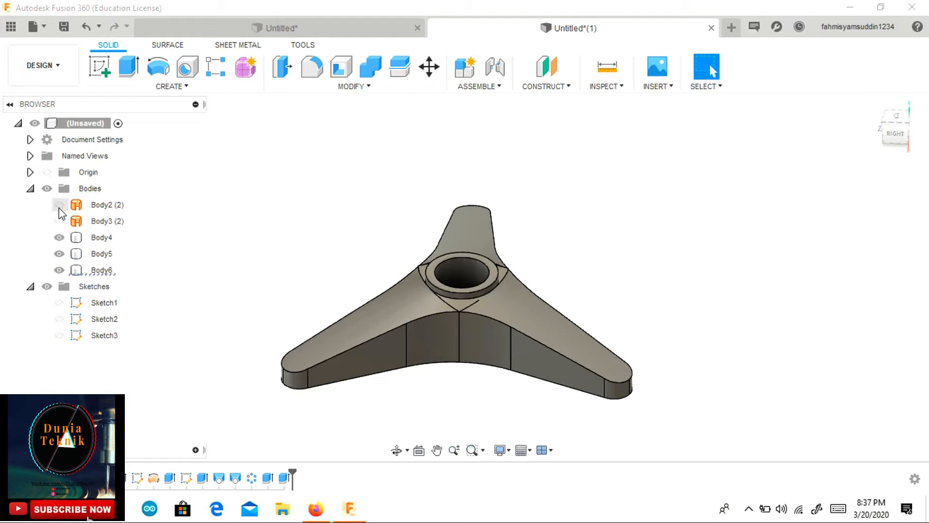
{"action": "left_click", "coordinate": [59, 204]}
{"action": "left_click", "coordinate": [59, 219]}
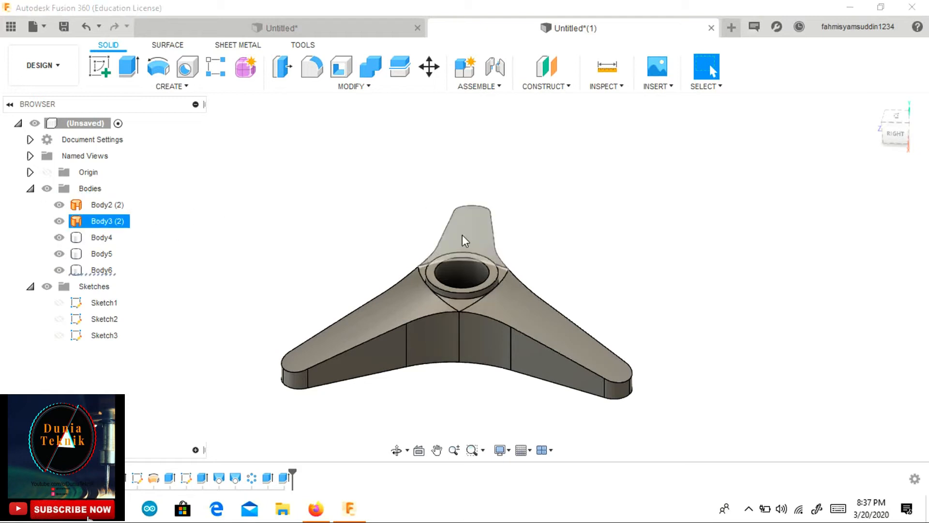
{"action": "left_click", "coordinate": [30, 189]}
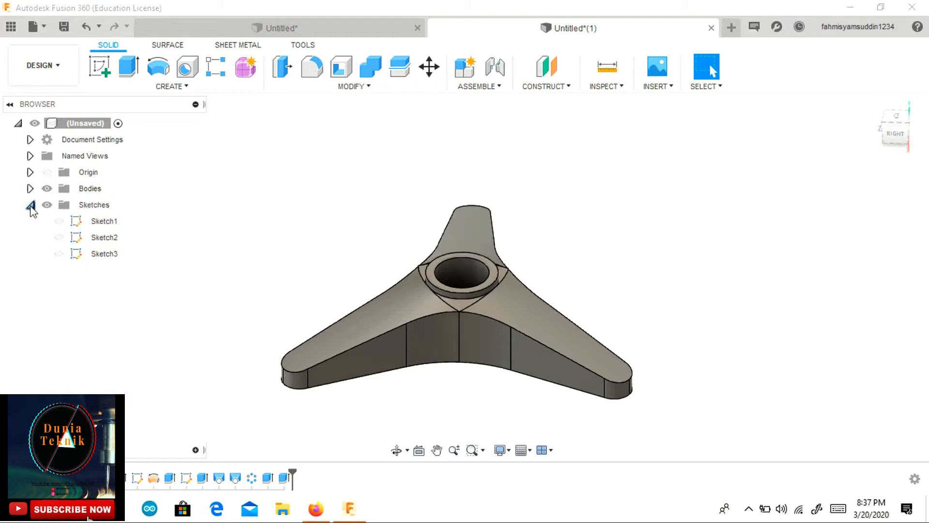
- Try to join the separate front arm body Body5 to the hub body Body6 with Combine
{"action": "left_click", "coordinate": [411, 303]}
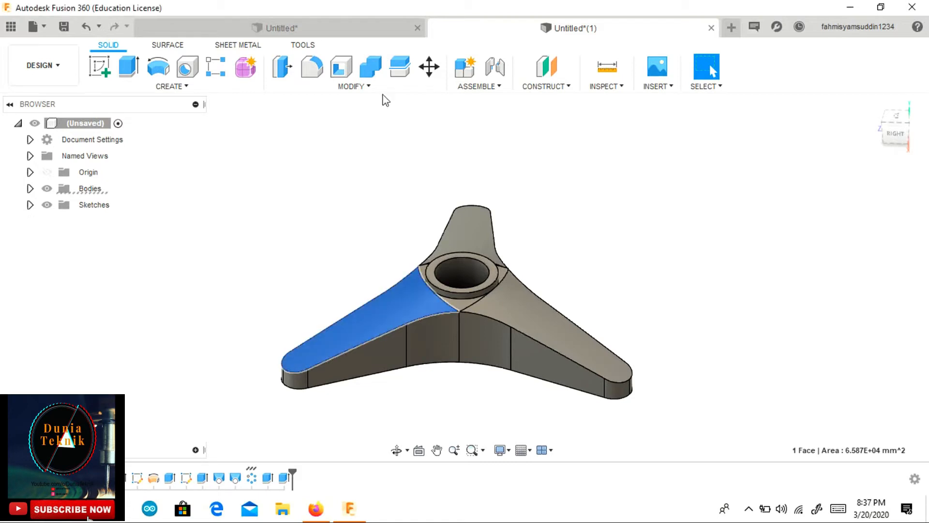
{"action": "left_click", "coordinate": [371, 67]}
{"action": "left_click", "coordinate": [464, 300]}
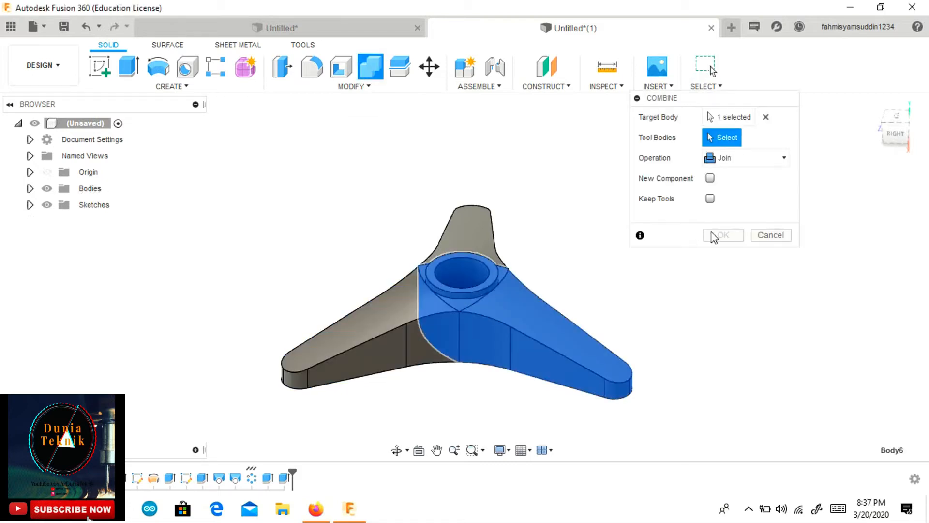
{"action": "left_click", "coordinate": [765, 138]}
{"action": "scroll", "coordinate": [466, 262], "scroll_direction": "up", "scroll_amount": 5}
{"action": "scroll", "coordinate": [431, 338], "scroll_direction": "up", "scroll_amount": 5}
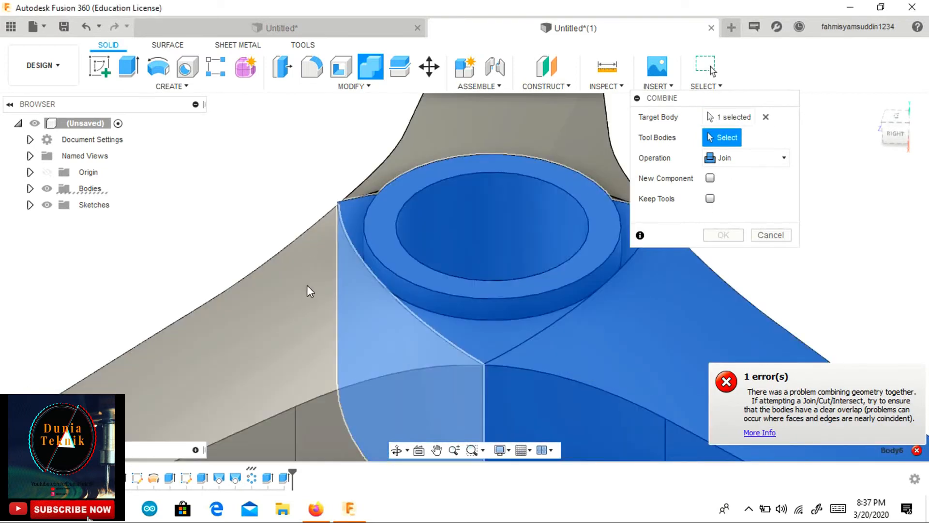
{"action": "left_click", "coordinate": [276, 306]}
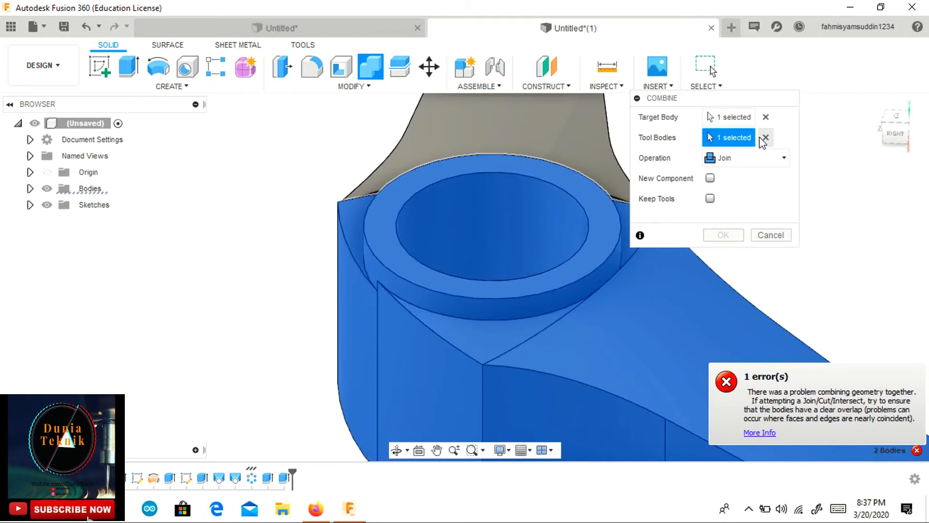
{"action": "left_click", "coordinate": [765, 117]}
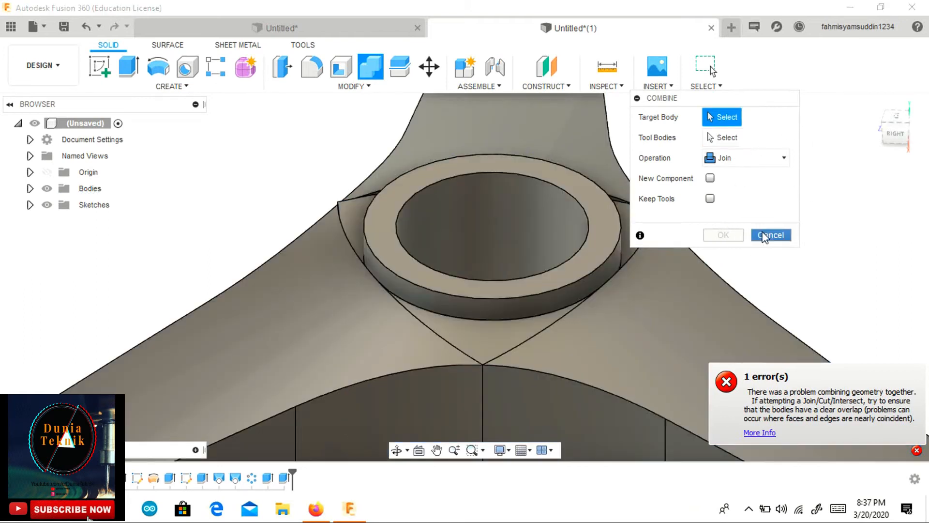
{"action": "left_click", "coordinate": [769, 235]}
- Join the rear arm Body4 to the front arm Body5 with Combine, leaving out the hub body Body6
{"action": "left_click", "coordinate": [370, 66]}
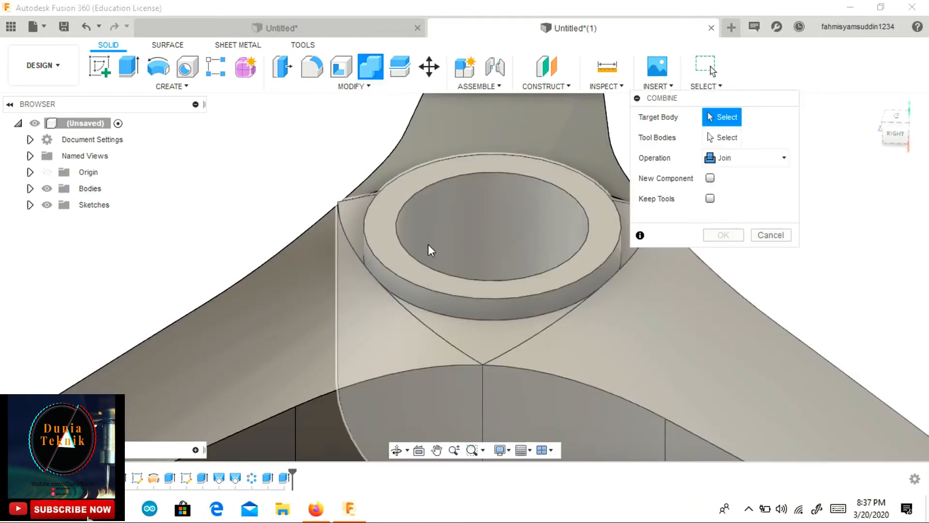
{"action": "scroll", "coordinate": [428, 244], "scroll_direction": "down", "scroll_amount": 8}
{"action": "left_click", "coordinate": [417, 280]}
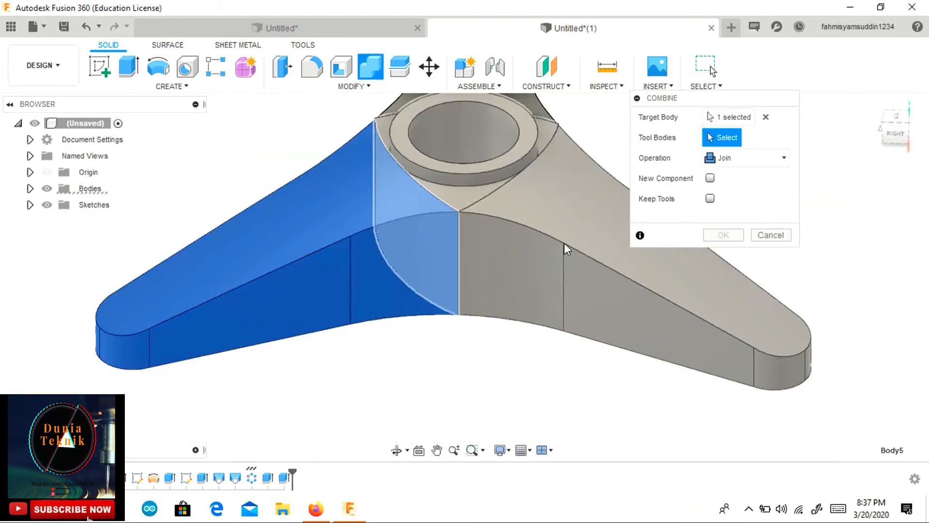
{"action": "left_click", "coordinate": [564, 244]}
{"action": "left_click", "coordinate": [30, 188]}
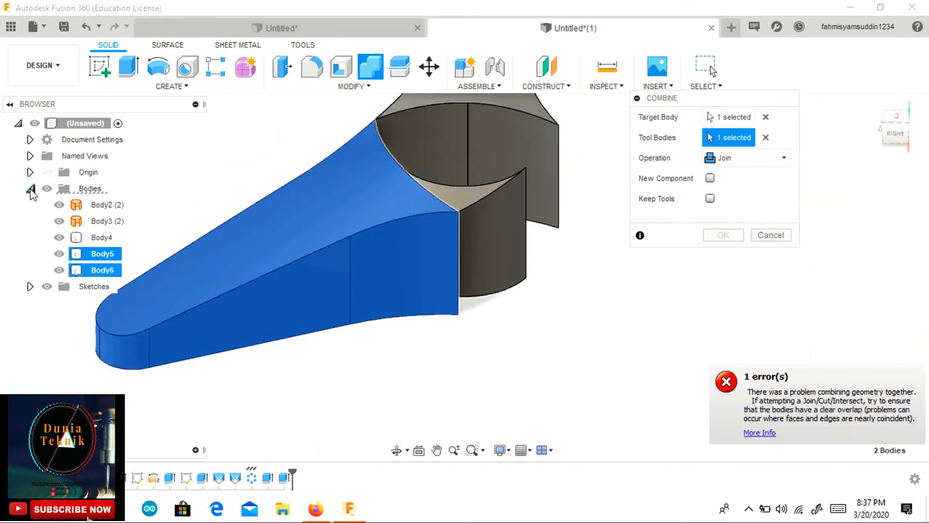
{"action": "middle_click_drag", "start_coordinate": [504, 161], "coordinate": [475, 208]}
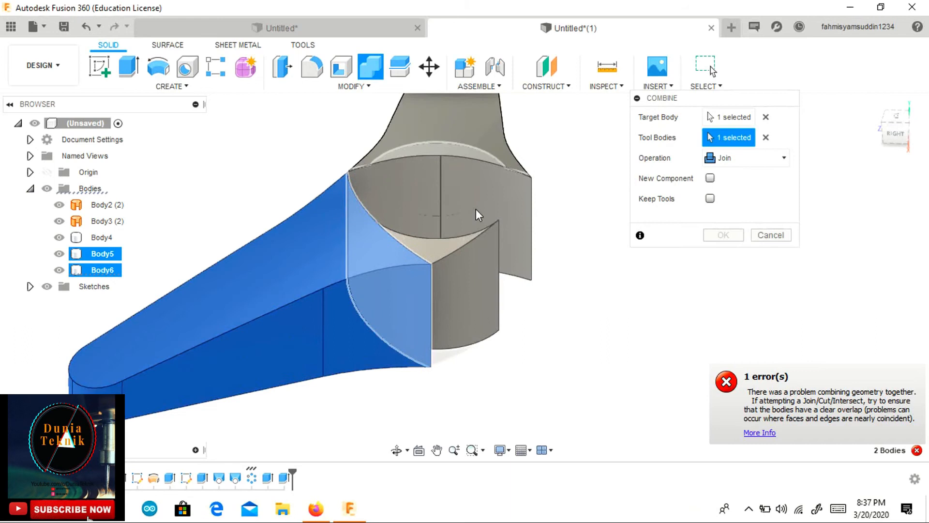
{"action": "left_click", "coordinate": [489, 135]}
{"action": "left_click", "coordinate": [459, 244]}
{"action": "left_click", "coordinate": [474, 150]}
{"action": "left_click", "coordinate": [723, 234]}
- Try to combine the hub body Body6 with the joined arms Body5 using the Join operation
{"action": "left_click", "coordinate": [370, 66]}
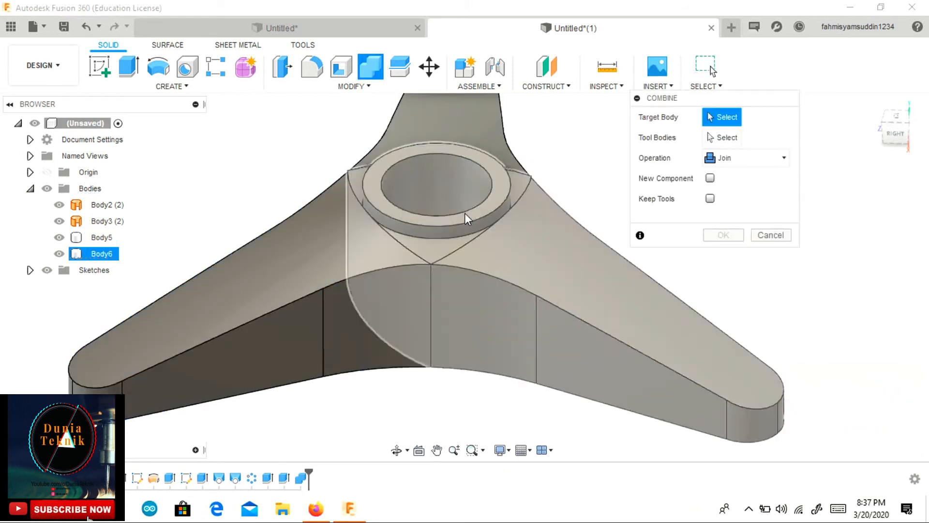
{"action": "left_click", "coordinate": [464, 213]}
{"action": "left_click", "coordinate": [345, 256]}
{"action": "left_click", "coordinate": [461, 132]}
{"action": "left_click", "coordinate": [481, 120]}
{"action": "left_click", "coordinate": [489, 162]}
{"action": "left_click", "coordinate": [443, 200]}
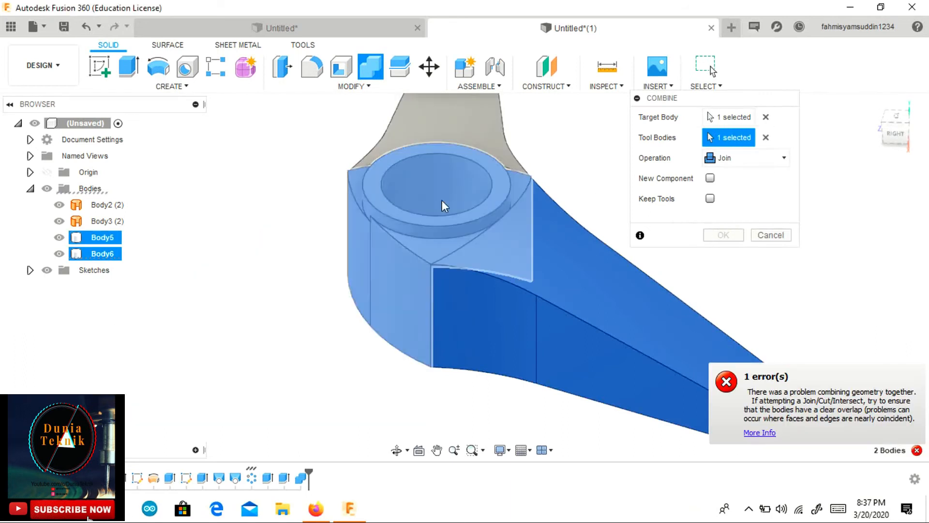
{"action": "left_click", "coordinate": [465, 126]}
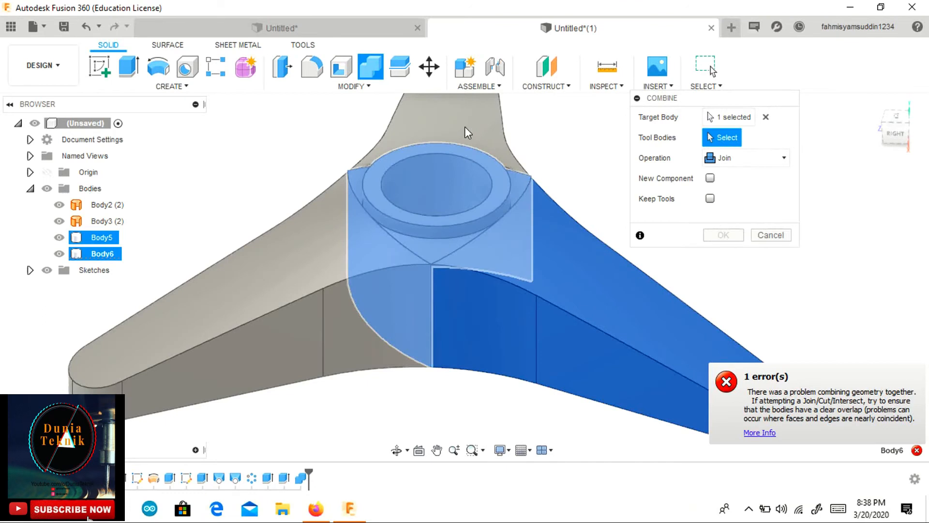
{"action": "left_click", "coordinate": [464, 126]}
{"action": "left_click", "coordinate": [771, 235]}
{"action": "scroll", "coordinate": [572, 223], "scroll_direction": "down", "scroll_amount": 3}
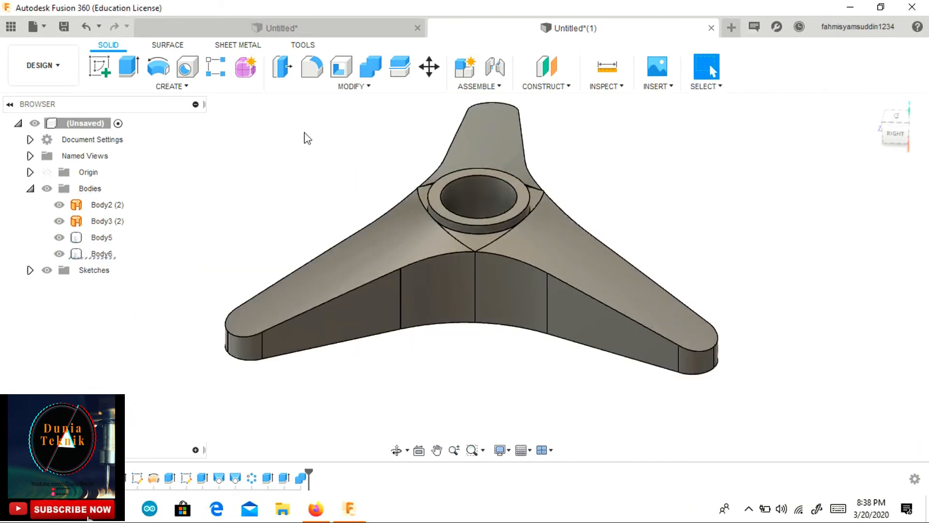
- Preview the three-armed hub in the Render workspace and return to the Design workspace
{"action": "left_click", "coordinate": [43, 65]}
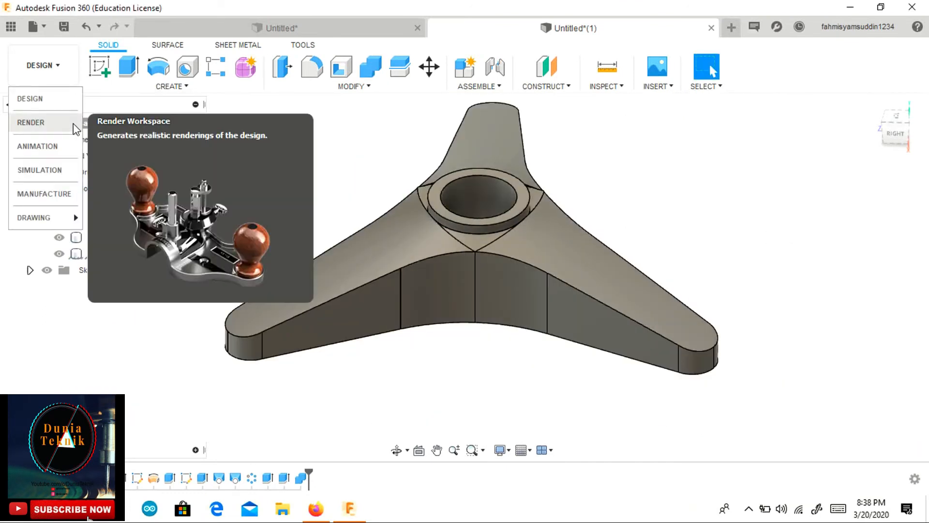
{"action": "left_click", "coordinate": [74, 123]}
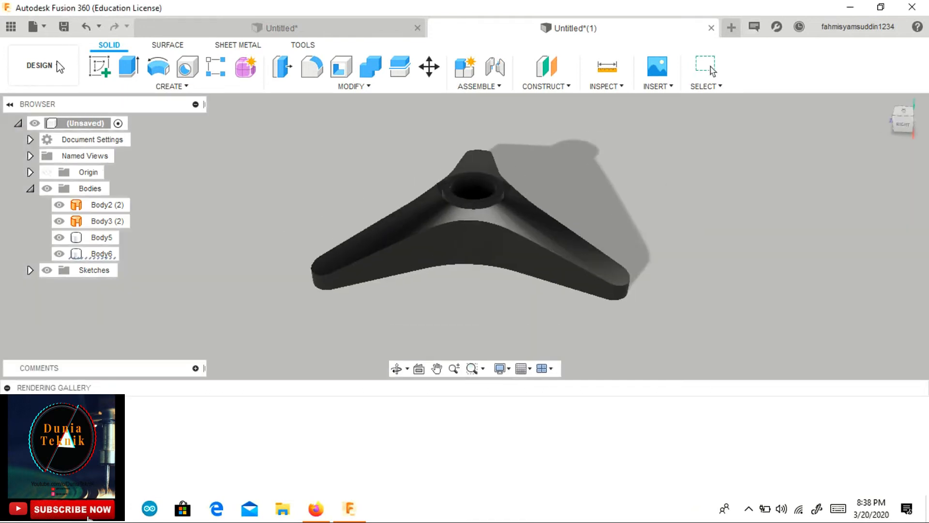
{"action": "left_click", "coordinate": [59, 67]}
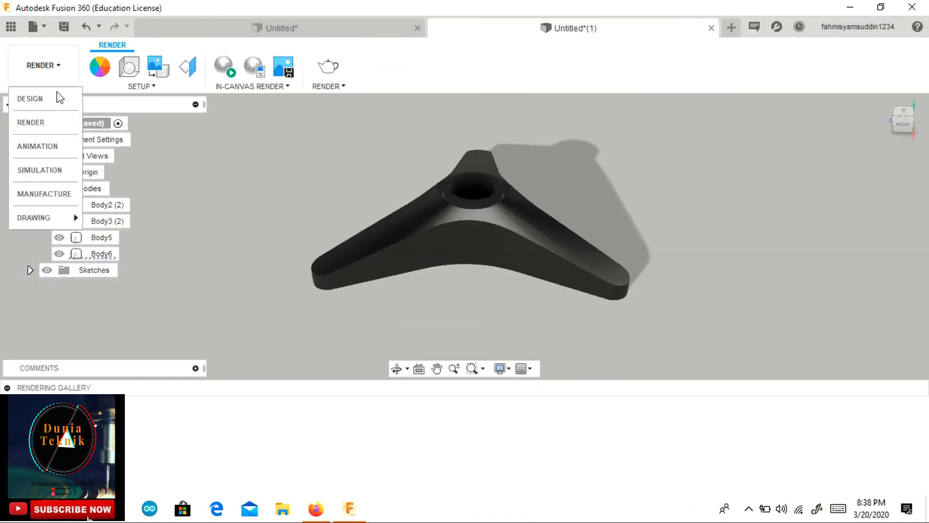
{"action": "left_click", "coordinate": [56, 95]}
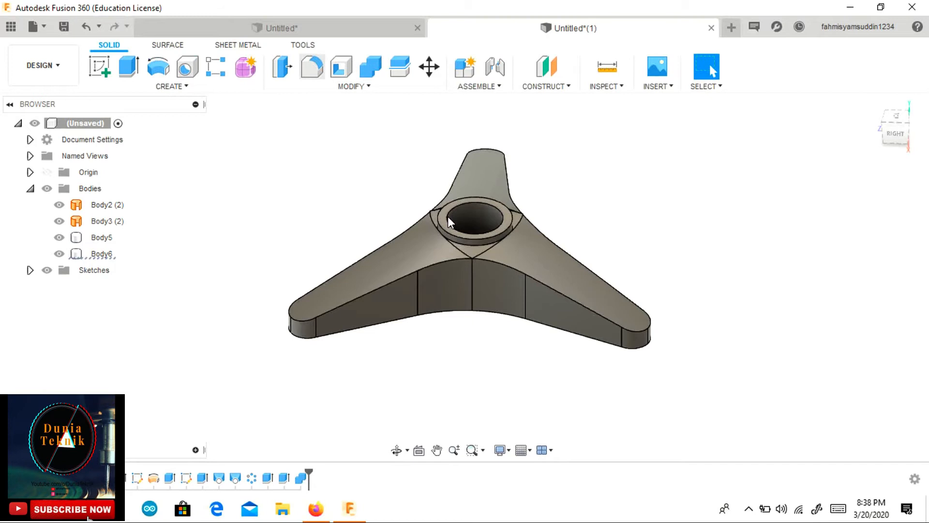
- Fillet the outer top edge of the central ring on Body6 with a 10 mm radius
{"action": "key", "text": "f"}
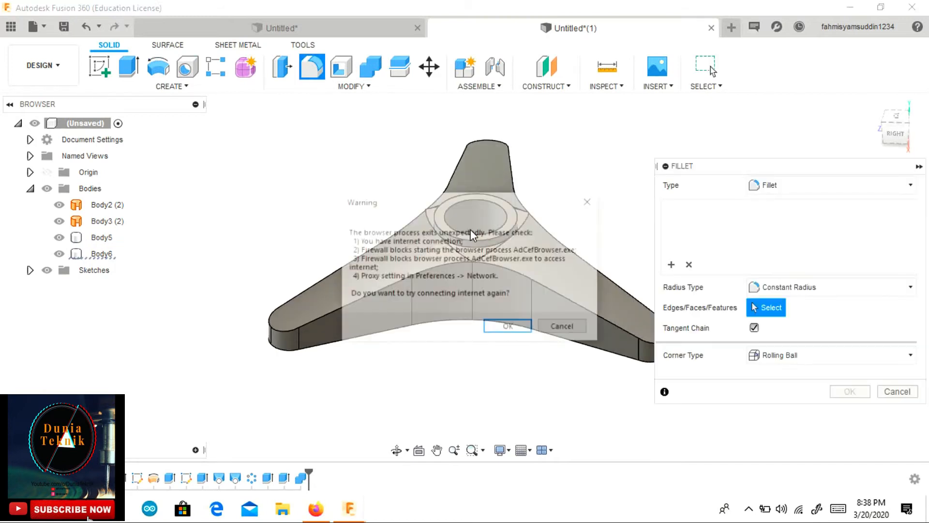
{"action": "left_click", "coordinate": [509, 327]}
{"action": "scroll", "coordinate": [473, 234], "scroll_direction": "up", "scroll_amount": 3}
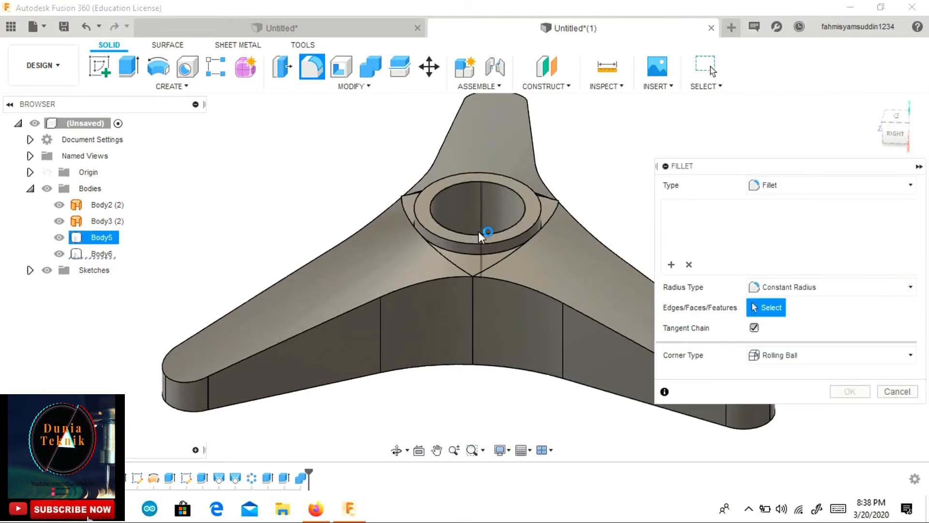
{"action": "left_click", "coordinate": [479, 231]}
{"action": "left_click", "coordinate": [484, 235]}
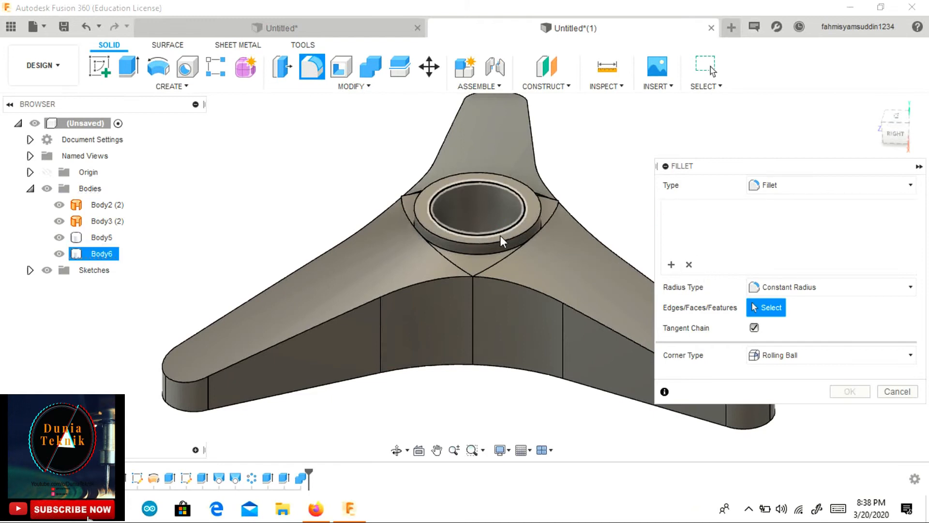
{"action": "left_click", "coordinate": [501, 239]}
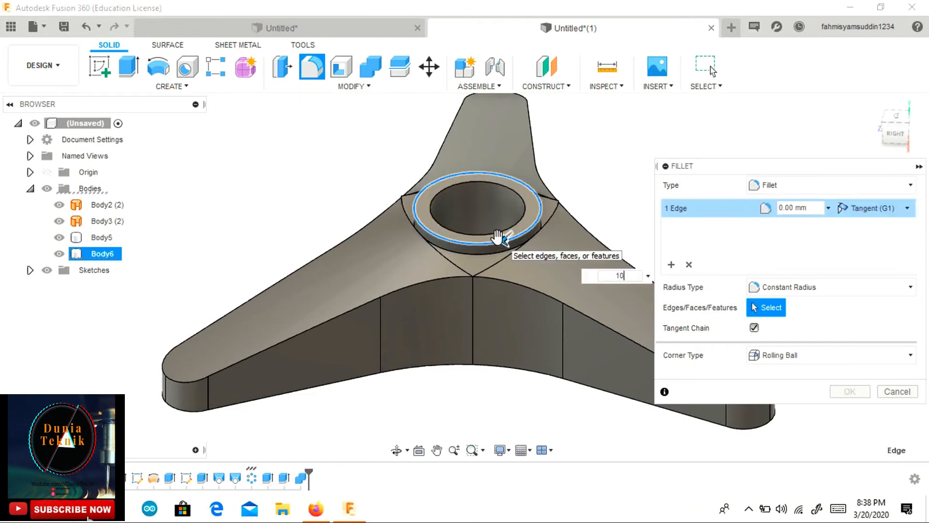
{"action": "scroll", "coordinate": [483, 245], "scroll_direction": "up", "scroll_amount": 3}
{"action": "scroll", "coordinate": [500, 245], "scroll_direction": "down", "scroll_amount": 3}
{"action": "left_click", "coordinate": [850, 391]}
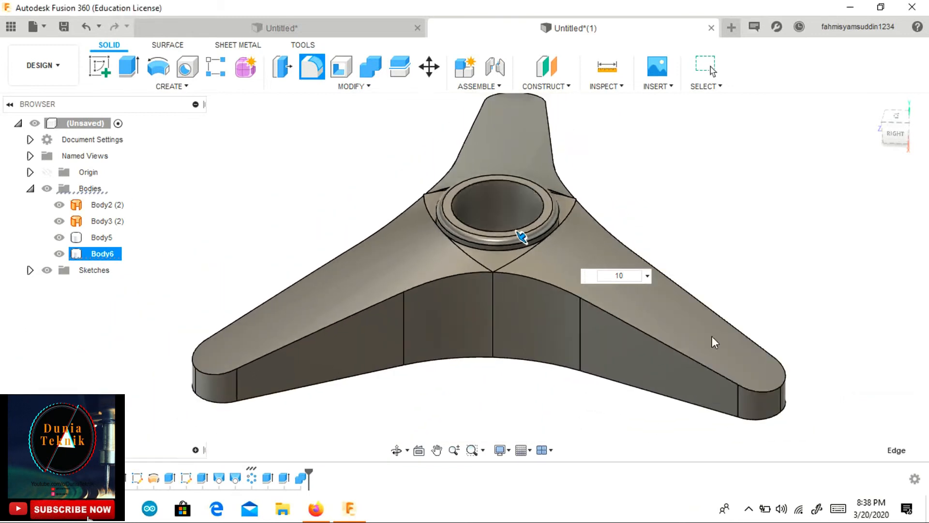
- Try to fillet the upper side edges of all three arms, testing radii of 5 mm and 2 mm
{"action": "left_click", "coordinate": [312, 66]}
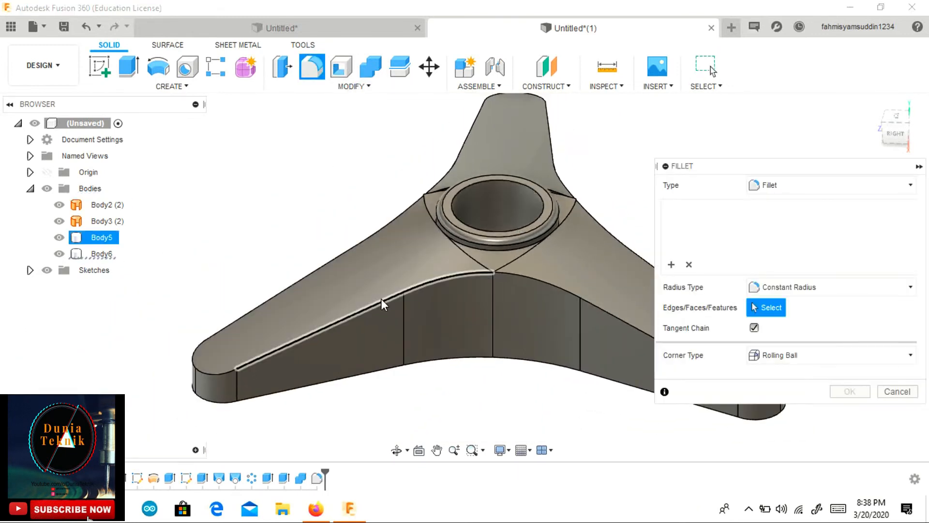
{"action": "left_click", "coordinate": [381, 298]}
{"action": "left_click", "coordinate": [245, 316]}
{"action": "left_click", "coordinate": [245, 317]}
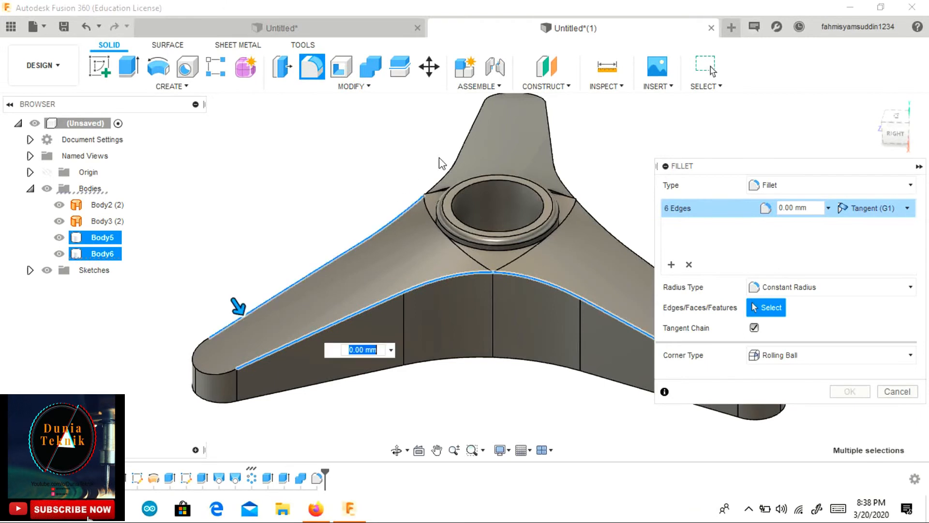
{"action": "left_click", "coordinate": [555, 146]}
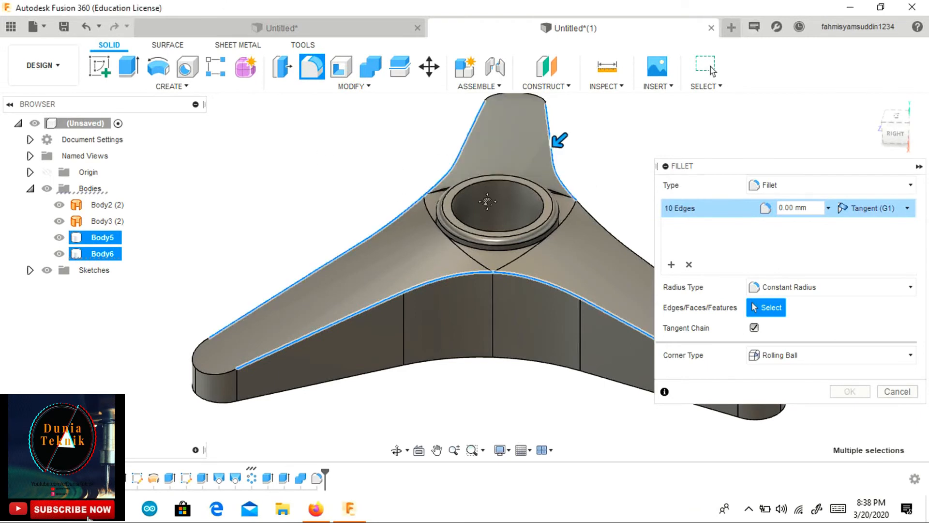
{"action": "middle_click_drag", "start_coordinate": [487, 201], "coordinate": [346, 165]}
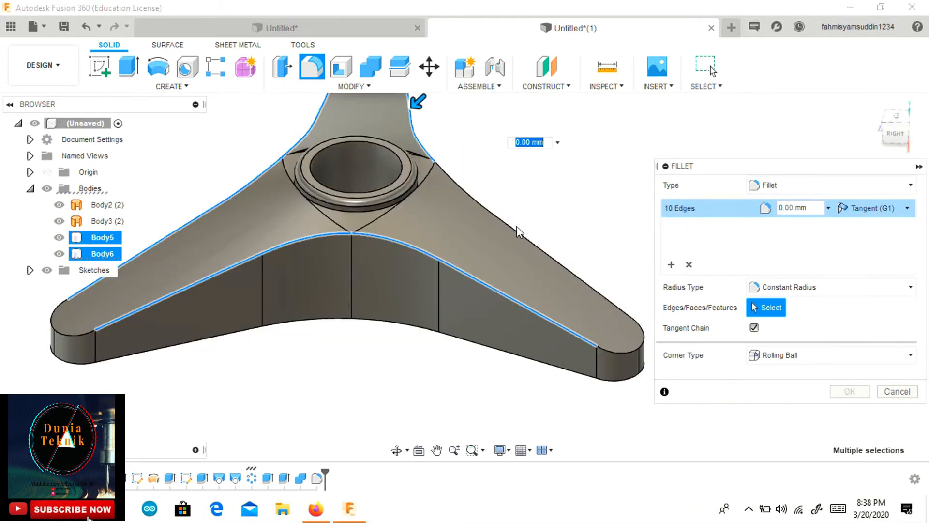
{"action": "left_click", "coordinate": [515, 226]}
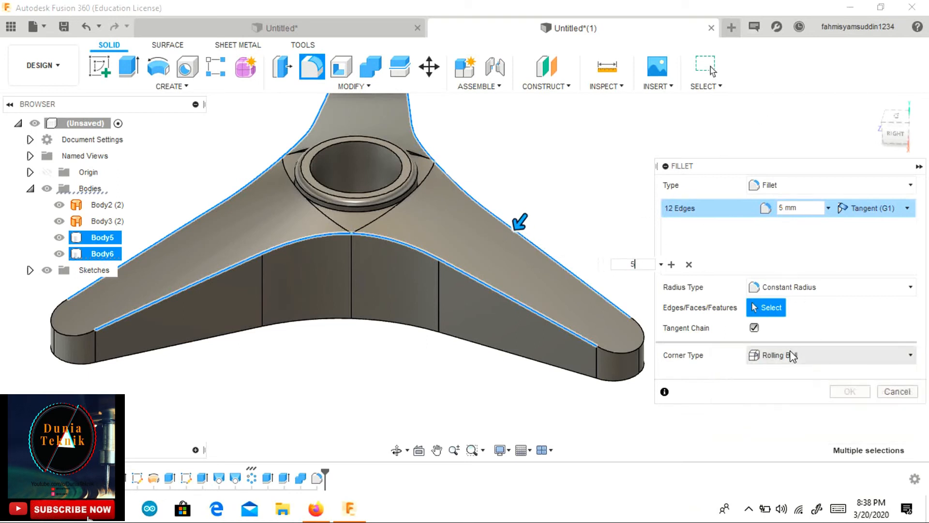
{"action": "key", "text": "BackSpace"}
{"action": "type", "text": "1"}
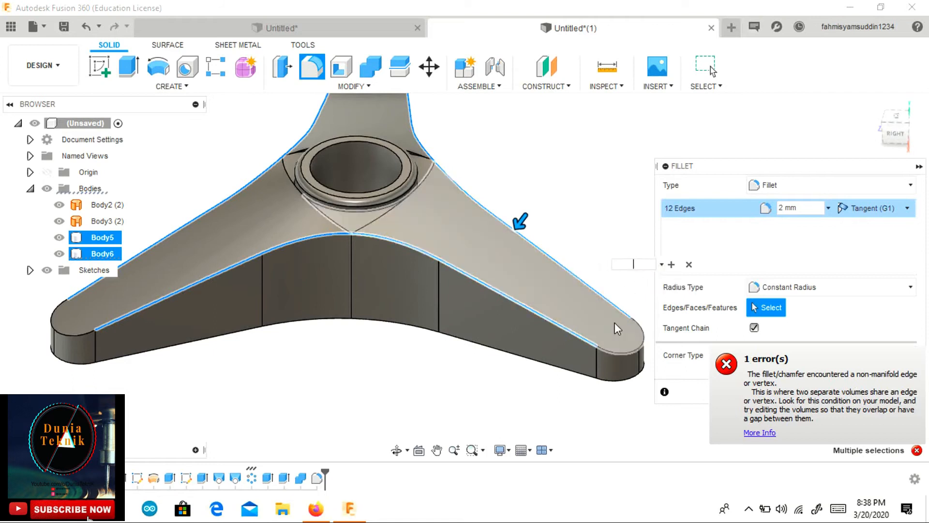
- Try adding the rounded upper edges of the arm tips to the fillet selection with a 1 mm radius, and cancel the fillet
{"action": "left_click", "coordinate": [625, 350]}
{"action": "left_click", "coordinate": [92, 323]}
{"action": "middle_click_drag", "start_coordinate": [92, 323], "coordinate": [92, 428]}
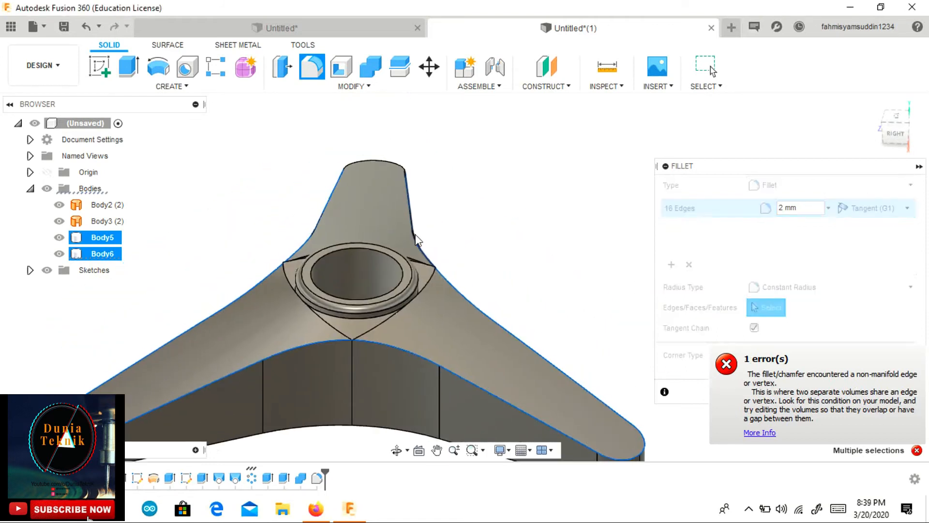
{"action": "left_click", "coordinate": [383, 160]}
{"action": "middle_click_drag", "start_coordinate": [442, 231], "coordinate": [462, 200]}
{"action": "mouse_move", "coordinate": [408, 113]}
{"action": "left_mouse_down"}
{"action": "mouse_move", "coordinate": [406, 127]}
{"action": "mouse_move", "coordinate": [411, 111]}
{"action": "left_mouse_up"}
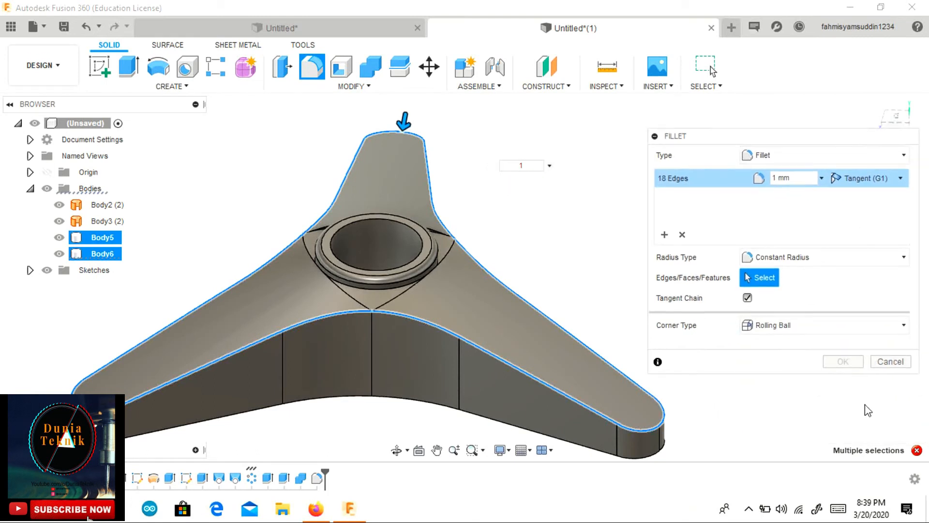
{"action": "left_click", "coordinate": [890, 361]}
{"action": "left_click", "coordinate": [370, 66]}
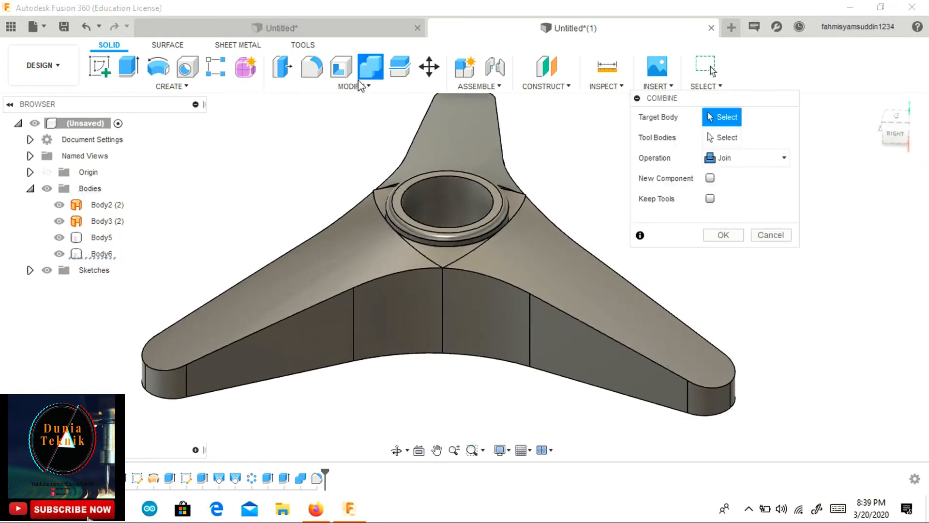
{"action": "left_click", "coordinate": [361, 88]}
{"action": "left_click", "coordinate": [327, 137]}
{"action": "left_click", "coordinate": [396, 278]}
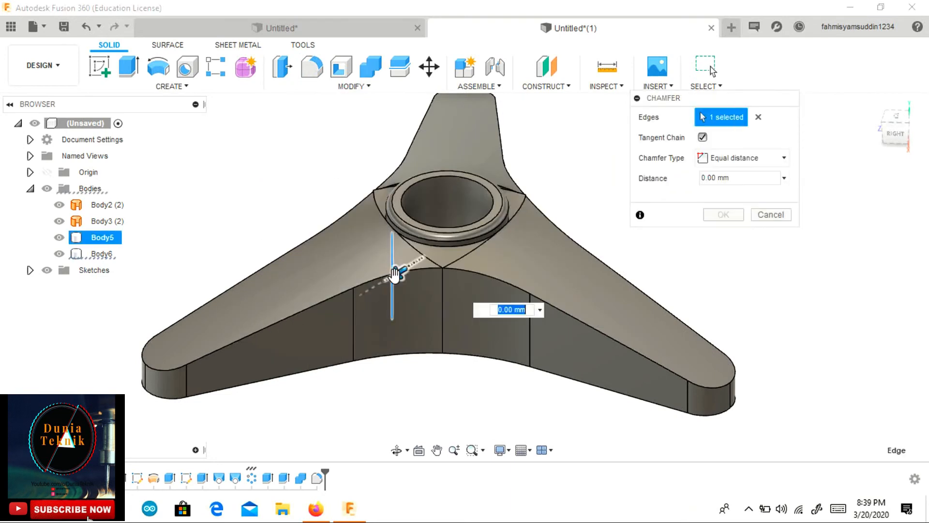
{"action": "left_click", "coordinate": [758, 117]}
{"action": "left_click", "coordinate": [516, 280]}
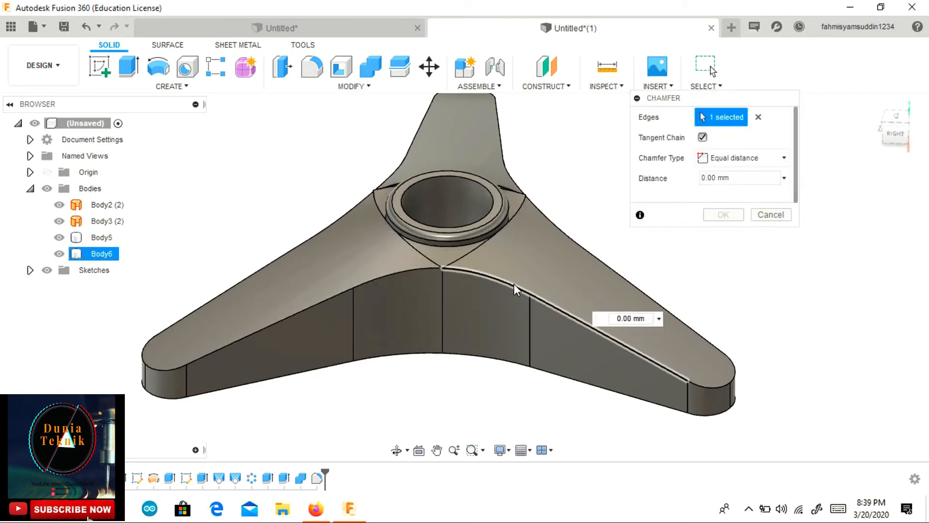
{"action": "key", "text": "Escape"}
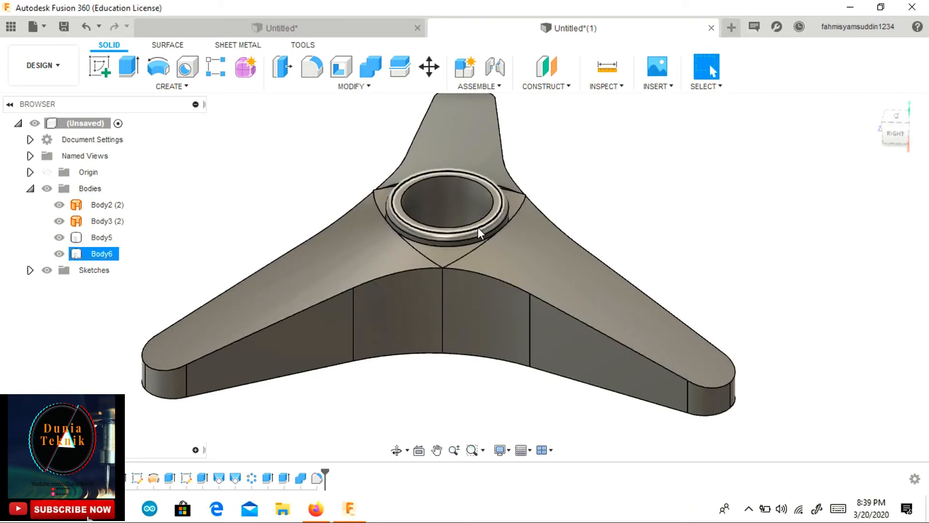
- Try to chamfer the upper side edge of the Body5 arm and cancel the chamfer
{"action": "scroll", "coordinate": [430, 251], "scroll_direction": "up", "scroll_amount": 1}
{"action": "left_click", "coordinate": [417, 275]}
{"action": "right_click", "coordinate": [417, 275]}
{"action": "left_click", "coordinate": [384, 297]}
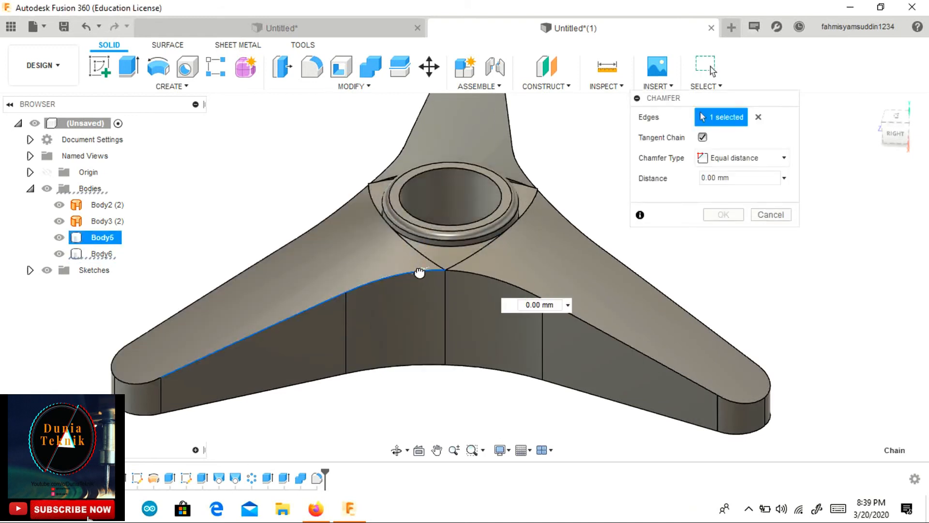
{"action": "middle_click_drag", "start_coordinate": [404, 271], "coordinate": [444, 237], "text": "shift"}
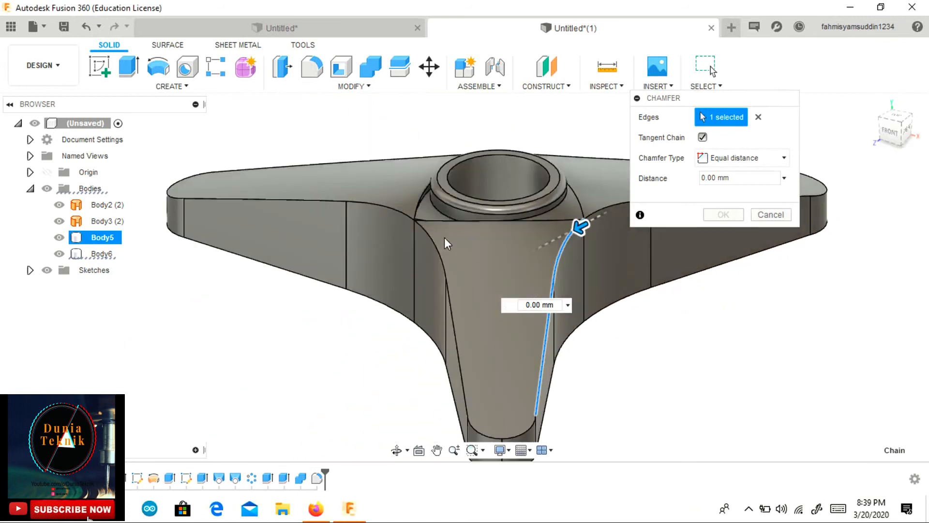
{"action": "mouse_move", "coordinate": [567, 232]}
{"action": "left_mouse_down"}
{"action": "mouse_move", "coordinate": [560, 239]}
{"action": "mouse_move", "coordinate": [581, 224]}
{"action": "left_mouse_up"}
{"action": "key", "text": "Escape"}
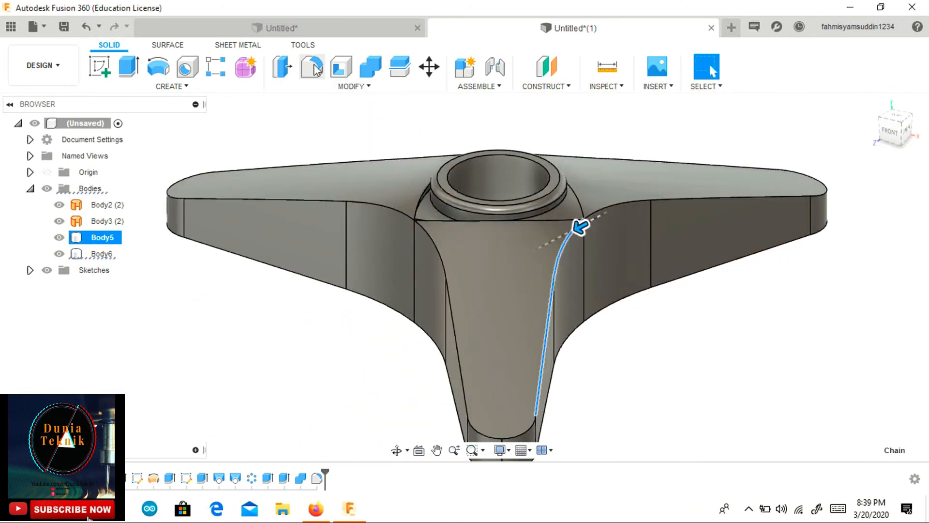
{"action": "key", "text": "f"}
{"action": "left_click", "coordinate": [557, 265]}
{"action": "left_click_drag", "start_coordinate": [558, 264], "coordinate": [550, 267]}
{"action": "key", "text": "Escape"}
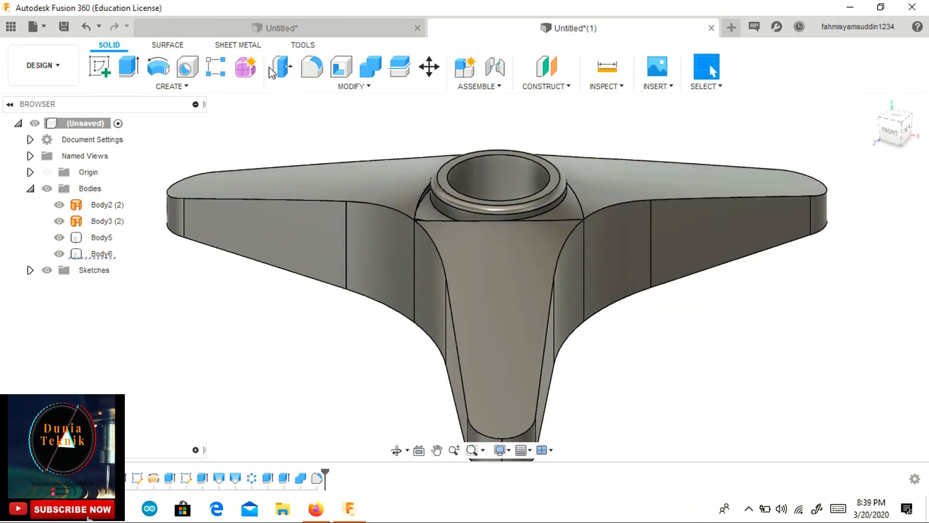
- Try to fillet the upper side and tip edges of the front arm with a 25 mm radius, and cancel the fillet
{"action": "left_click", "coordinate": [322, 72]}
{"action": "left_click", "coordinate": [448, 278]}
{"action": "middle_click_drag", "start_coordinate": [501, 370], "coordinate": [465, 303]}
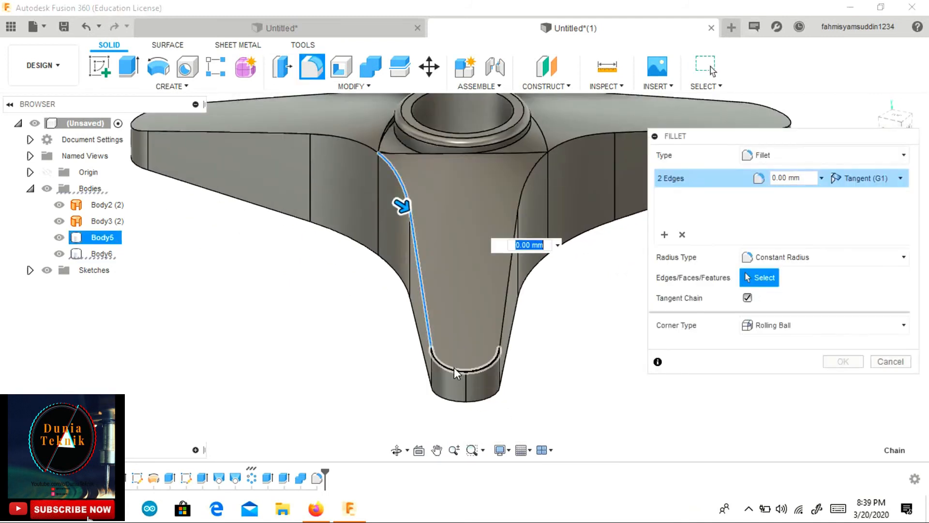
{"action": "left_click", "coordinate": [453, 367]}
{"action": "left_click", "coordinate": [506, 289]}
{"action": "left_click_drag", "start_coordinate": [514, 278], "coordinate": [507, 285]}
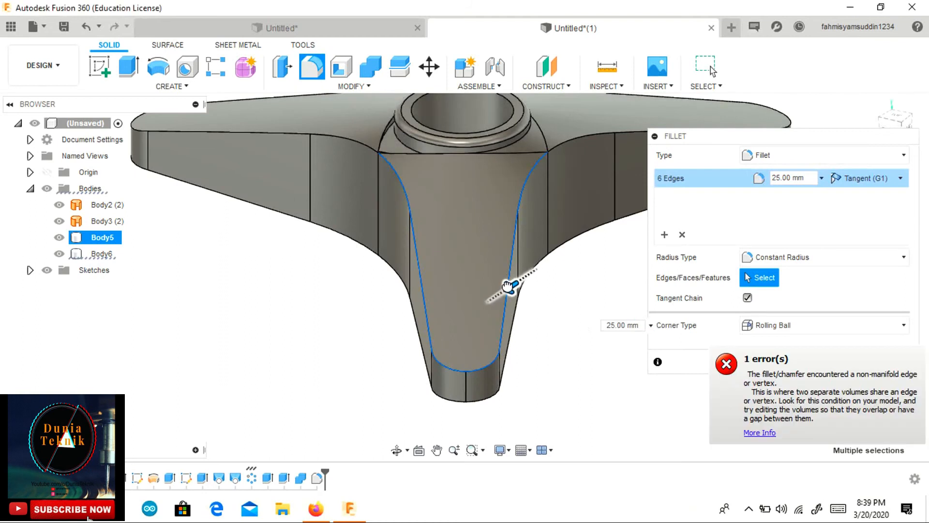
{"action": "key", "text": "Escape"}
- Switch from the Design workspace to the Render workspace with all three arms in view
{"action": "scroll", "coordinate": [494, 208], "scroll_direction": "down", "scroll_amount": 3}
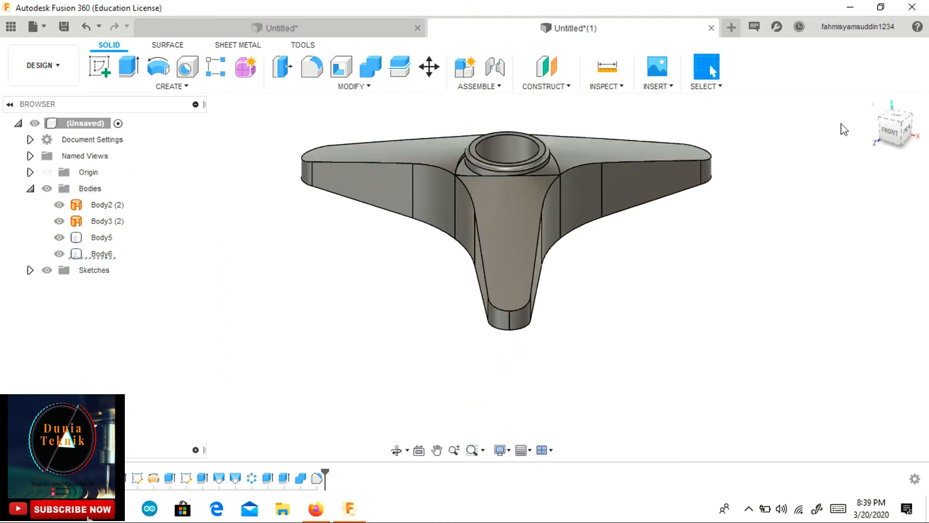
{"action": "mouse_move", "coordinate": [891, 124]}
{"action": "left_mouse_down"}
{"action": "mouse_move", "coordinate": [894, 88]}
{"action": "mouse_move", "coordinate": [870, 128]}
{"action": "mouse_move", "coordinate": [846, 101]}
{"action": "mouse_move", "coordinate": [872, 108]}
{"action": "left_mouse_up"}
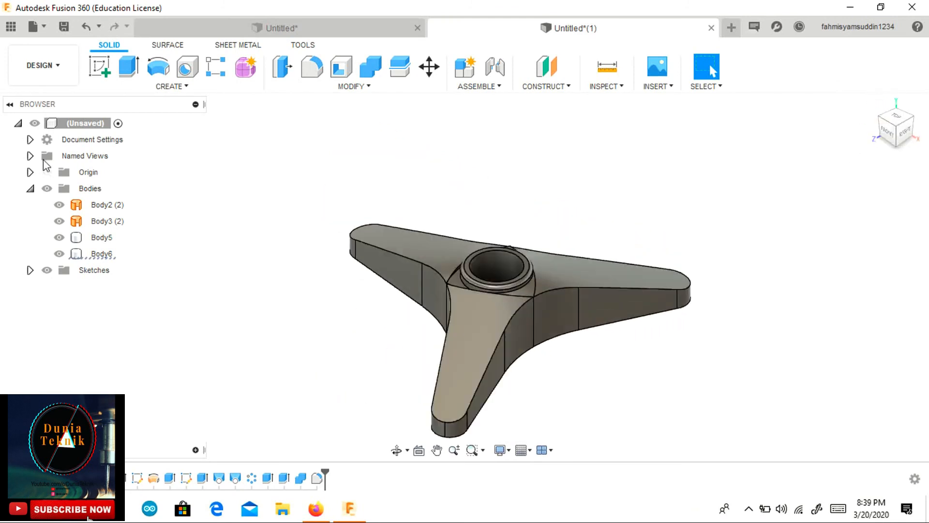
{"action": "left_click", "coordinate": [42, 65]}
{"action": "left_click", "coordinate": [58, 123]}
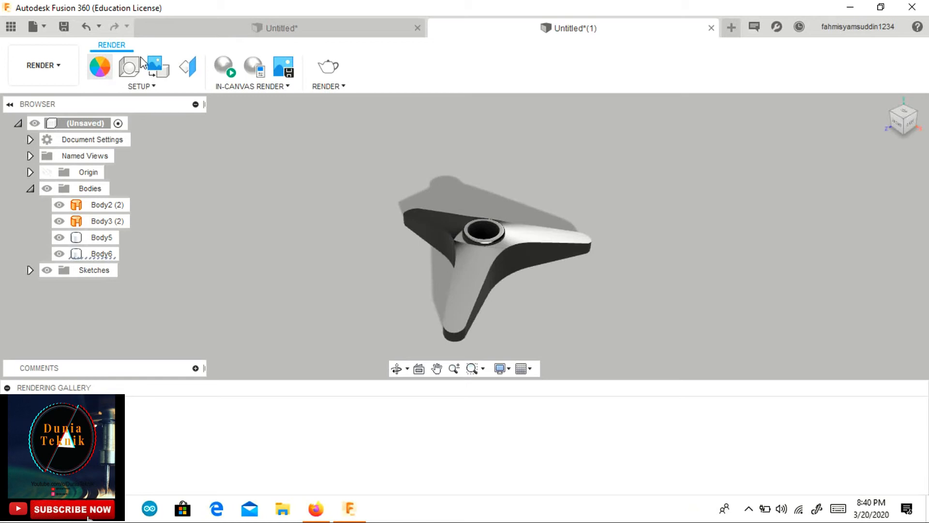
- Apply the Paint - Metal Flake (Red) appearance to the hub body Body6 and Paint - Metal Flake (Silver) to the arm body Body5
{"action": "scroll", "coordinate": [774, 256], "scroll_direction": "down", "scroll_amount": 3}
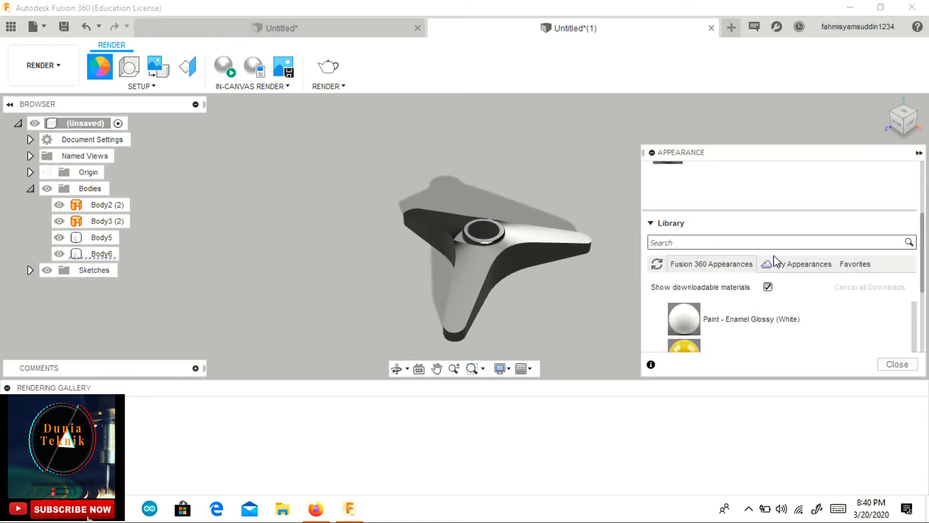
{"action": "scroll", "coordinate": [754, 266], "scroll_direction": "down", "scroll_amount": 5}
{"action": "mouse_move", "coordinate": [658, 283]}
{"action": "left_mouse_down"}
{"action": "mouse_move", "coordinate": [500, 258]}
{"action": "mouse_move", "coordinate": [494, 242]}
{"action": "mouse_move", "coordinate": [506, 248]}
{"action": "left_mouse_up"}
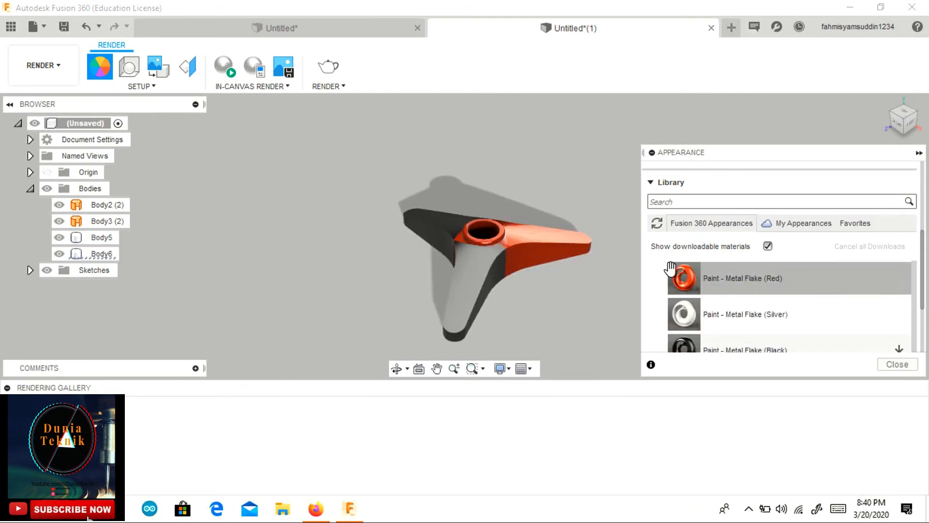
{"action": "mouse_move", "coordinate": [682, 314]}
{"action": "left_mouse_down"}
{"action": "mouse_move", "coordinate": [480, 280]}
{"action": "mouse_move", "coordinate": [496, 279]}
{"action": "left_mouse_up"}
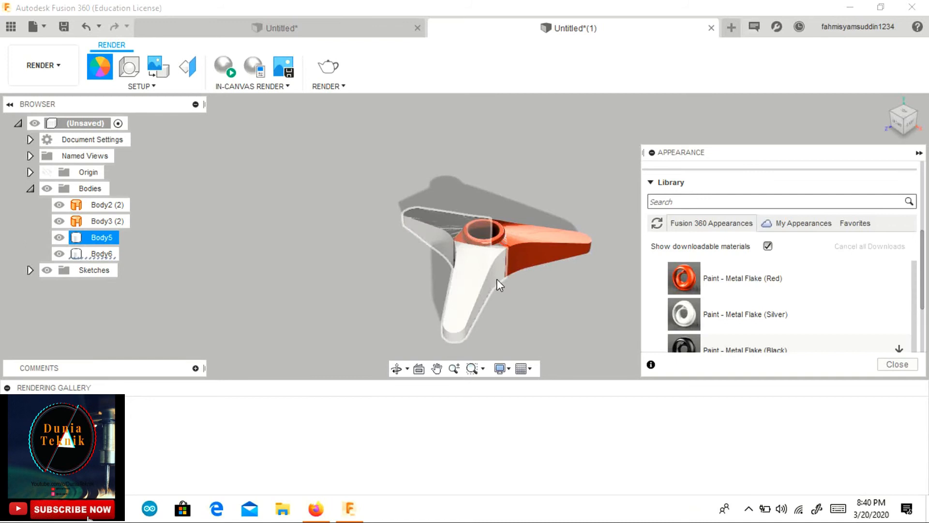
- Apply the Paint - Metal Flake (Black) appearance to the silver arm, starting from its underside
{"action": "mouse_move", "coordinate": [900, 118]}
{"action": "left_mouse_down"}
{"action": "mouse_move", "coordinate": [912, 128]}
{"action": "mouse_move", "coordinate": [925, 119]}
{"action": "mouse_move", "coordinate": [923, 136]}
{"action": "left_mouse_up"}
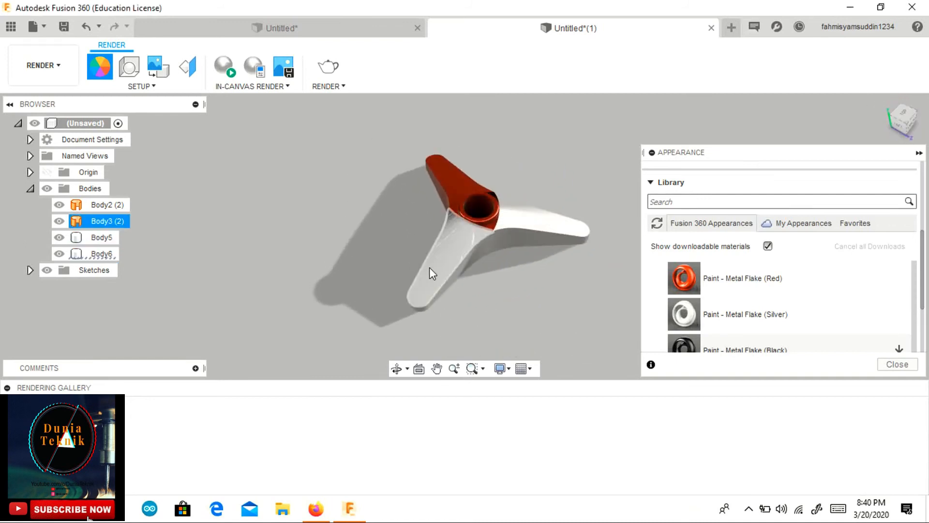
{"action": "scroll", "coordinate": [458, 254], "scroll_direction": "up", "scroll_amount": 5}
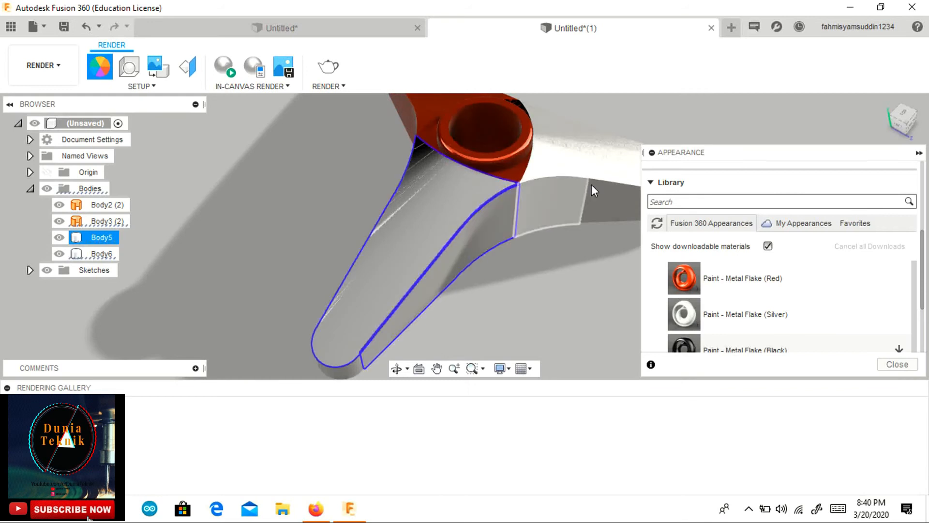
{"action": "middle_click_drag", "start_coordinate": [343, 365], "coordinate": [482, 237]}
{"action": "scroll", "coordinate": [432, 259], "scroll_direction": "up", "scroll_amount": 2}
{"action": "left_click_drag", "start_coordinate": [896, 127], "coordinate": [914, 106]}
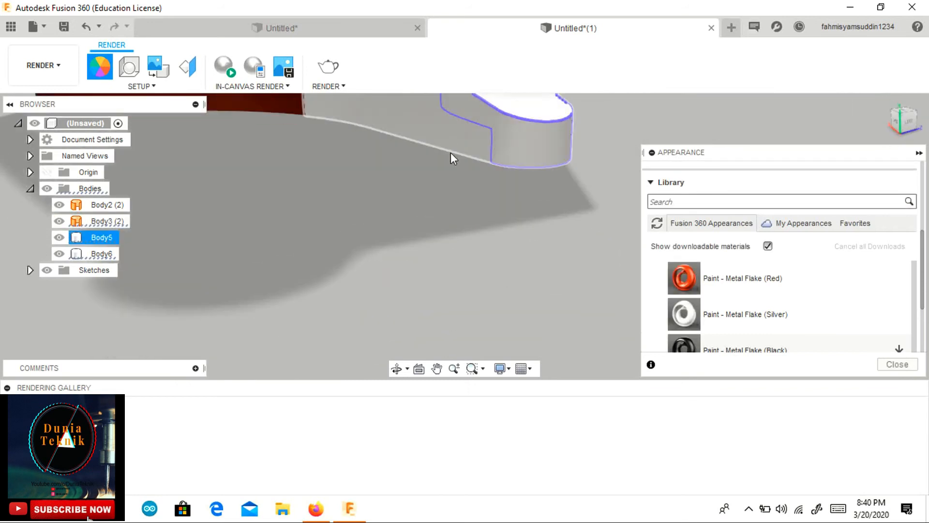
{"action": "middle_click_drag", "start_coordinate": [451, 152], "coordinate": [481, 295]}
{"action": "middle_click_drag", "start_coordinate": [372, 201], "coordinate": [532, 296], "text": "shift"}
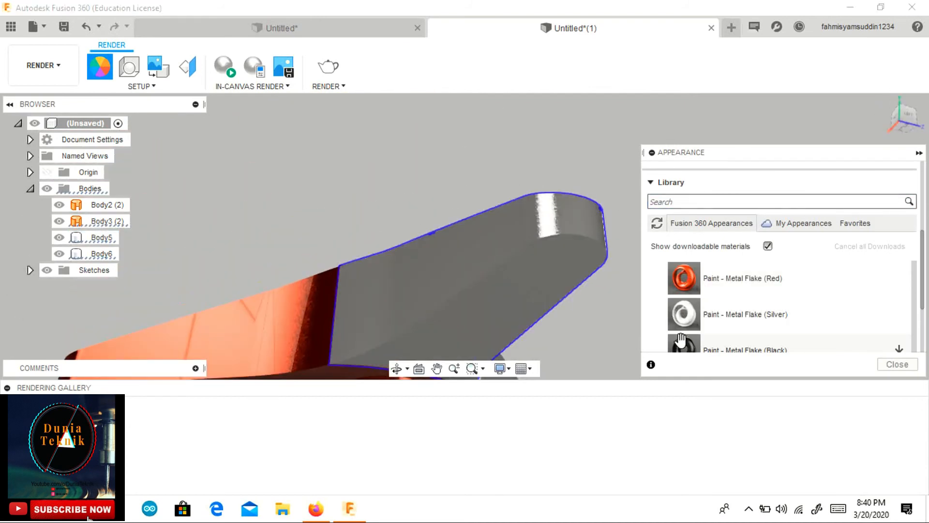
{"action": "left_click_drag", "start_coordinate": [525, 260], "coordinate": [683, 321]}
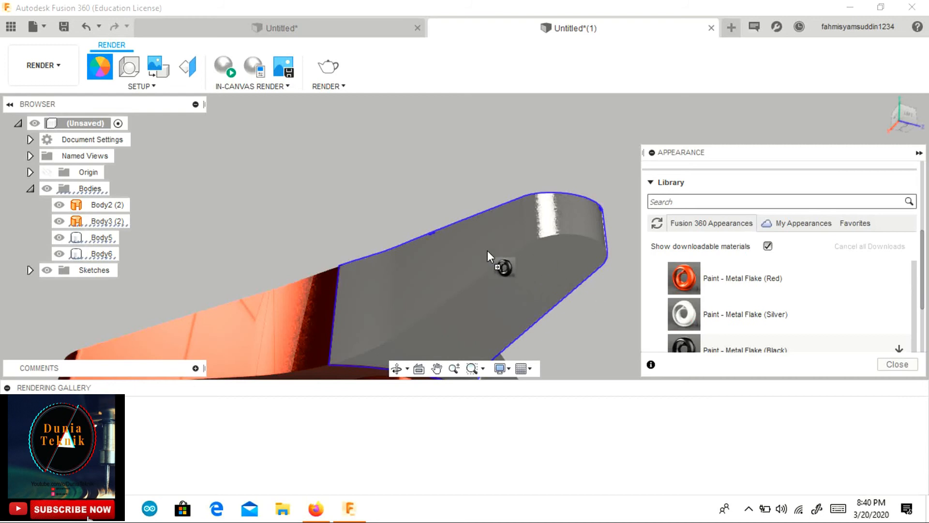
{"action": "left_click_drag", "start_coordinate": [530, 224], "coordinate": [531, 225]}
{"action": "left_click_drag", "start_coordinate": [907, 124], "coordinate": [728, 296]}
{"action": "left_click_drag", "start_coordinate": [684, 342], "coordinate": [610, 278]}
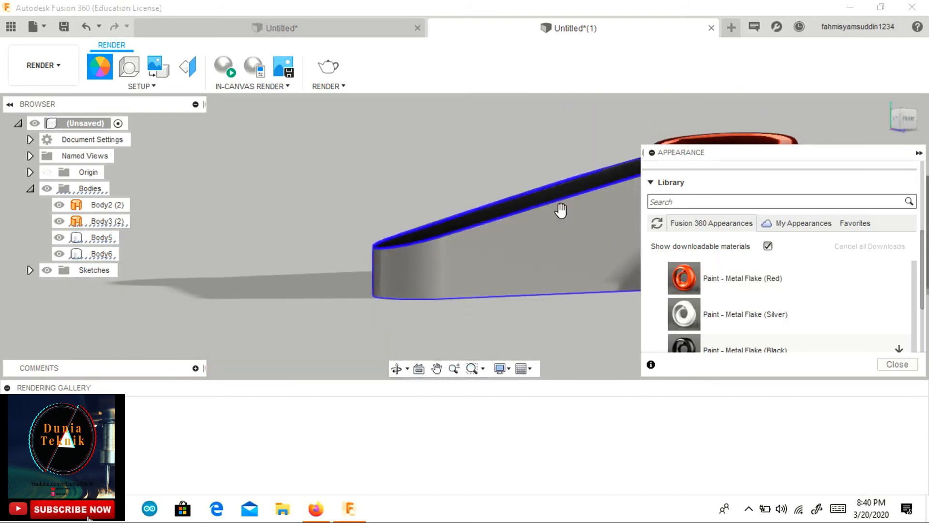
{"action": "middle_click_drag", "start_coordinate": [561, 211], "coordinate": [556, 241]}
- Apply the Paint - Metal Flake (Red) appearance to the arm body Body5
{"action": "left_click_drag", "start_coordinate": [686, 287], "coordinate": [693, 338]}
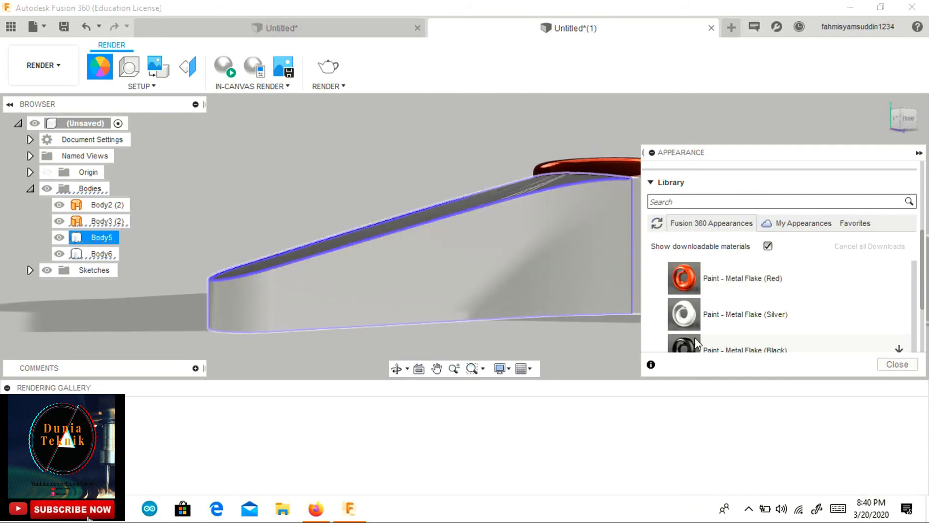
{"action": "mouse_move", "coordinate": [552, 215]}
{"action": "left_mouse_down"}
{"action": "mouse_move", "coordinate": [679, 305]}
{"action": "mouse_move", "coordinate": [556, 209]}
{"action": "mouse_move", "coordinate": [673, 274]}
{"action": "mouse_move", "coordinate": [560, 223]}
{"action": "left_mouse_up"}
{"action": "left_click_drag", "start_coordinate": [684, 314], "coordinate": [672, 234]}
{"action": "scroll", "coordinate": [696, 314], "scroll_direction": "down", "scroll_amount": 1}
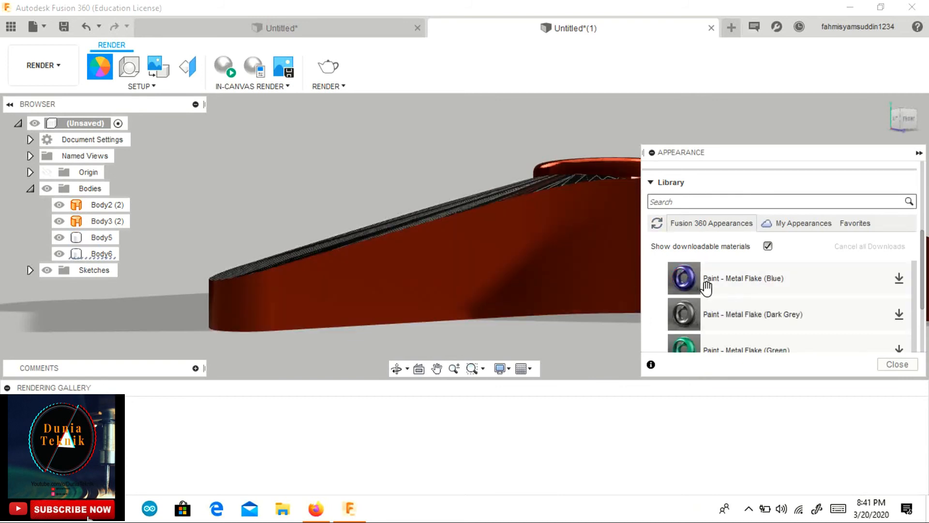
{"action": "scroll", "coordinate": [705, 286], "scroll_direction": "up", "scroll_amount": 1}
- Apply the Paint - Metal Flake (Black) appearance to the side and tip faces of the black-topped arm
{"action": "mouse_move", "coordinate": [910, 119]}
{"action": "left_mouse_down"}
{"action": "mouse_move", "coordinate": [926, 127]}
{"action": "mouse_move", "coordinate": [913, 116]}
{"action": "left_mouse_up"}
{"action": "left_click", "coordinate": [567, 228]}
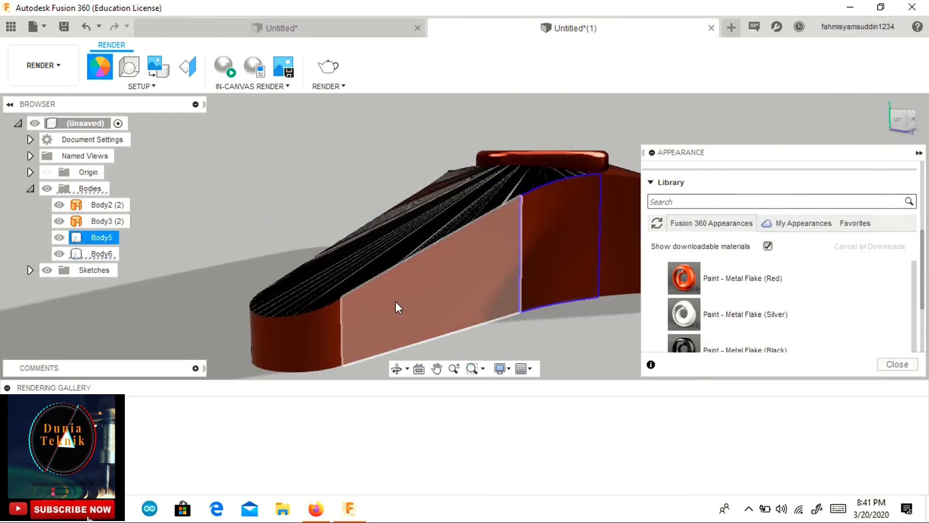
{"action": "left_click", "coordinate": [406, 296]}
{"action": "left_click", "coordinate": [317, 329]}
{"action": "left_click_drag", "start_coordinate": [687, 342], "coordinate": [495, 263]}
{"action": "left_click", "coordinate": [492, 198]}
{"action": "mouse_move", "coordinate": [761, 353]}
{"action": "left_mouse_down"}
{"action": "mouse_move", "coordinate": [692, 349]}
{"action": "mouse_move", "coordinate": [461, 204]}
{"action": "left_mouse_up"}
- Apply the Paint - Metal Flake (Black) appearance to the same arm's remaining side faces and its underside
{"action": "mouse_move", "coordinate": [904, 121]}
{"action": "left_mouse_down"}
{"action": "mouse_move", "coordinate": [879, 92]}
{"action": "mouse_move", "coordinate": [864, 127]}
{"action": "left_mouse_up"}
{"action": "left_click", "coordinate": [372, 242]}
{"action": "middle_click_drag", "start_coordinate": [501, 278], "coordinate": [449, 191]}
{"action": "left_click", "coordinate": [410, 205]}
{"action": "left_click", "coordinate": [524, 254]}
{"action": "left_click_drag", "start_coordinate": [687, 345], "coordinate": [460, 227]}
{"action": "mouse_move", "coordinate": [904, 121]}
{"action": "left_mouse_down"}
{"action": "mouse_move", "coordinate": [878, 94]}
{"action": "mouse_move", "coordinate": [864, 109]}
{"action": "left_mouse_up"}
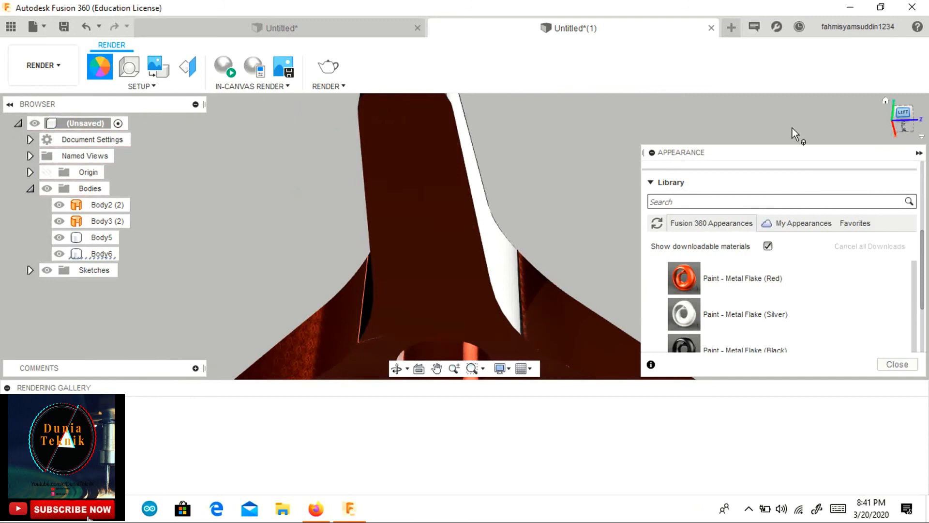
{"action": "left_click", "coordinate": [462, 222]}
{"action": "left_click_drag", "start_coordinate": [683, 345], "coordinate": [441, 227]}
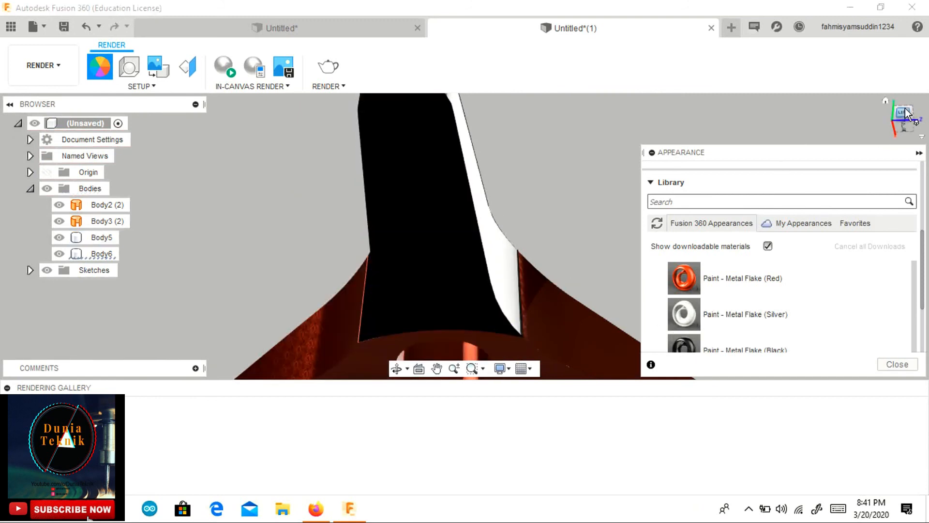
- Return to the home view and apply the Paint - Metal Flake (Silver) appearance to the hub body Body6
{"action": "left_click_drag", "start_coordinate": [904, 118], "coordinate": [882, 145]}
{"action": "left_click", "coordinate": [885, 101]}
{"action": "left_click", "coordinate": [535, 233]}
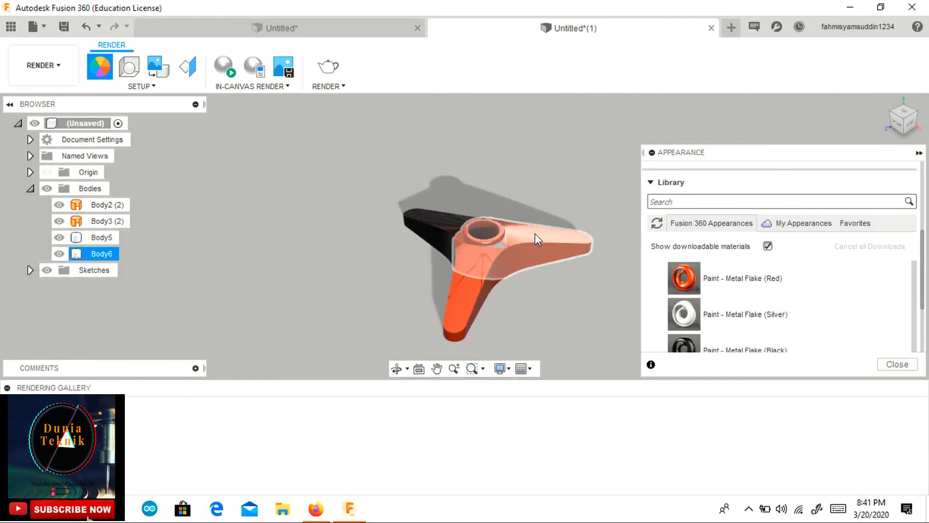
{"action": "left_click_drag", "start_coordinate": [684, 314], "coordinate": [541, 235]}
{"action": "left_click", "coordinate": [512, 246]}
- Apply the Paint - Metal Flake (Blue) appearance to the top annular face of the central ring
{"action": "scroll", "coordinate": [512, 245], "scroll_direction": "up", "scroll_amount": 5}
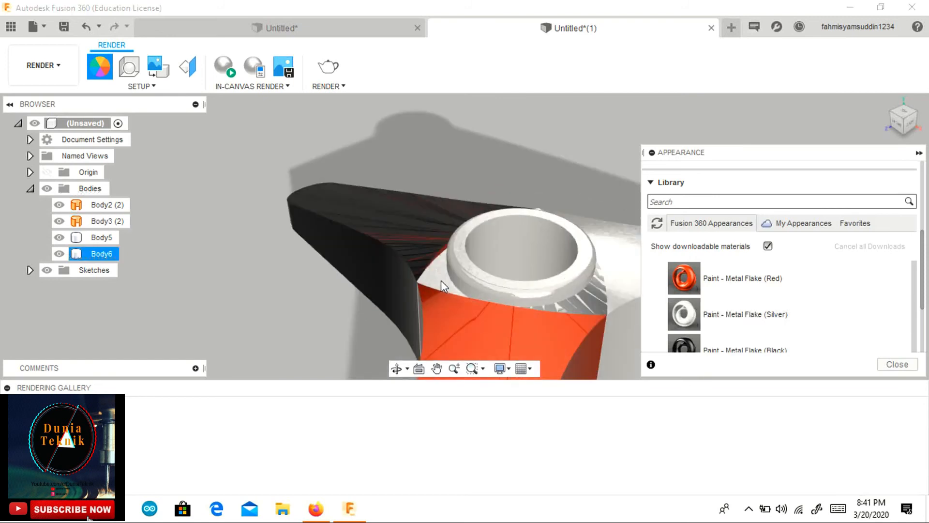
{"action": "left_click", "coordinate": [419, 254]}
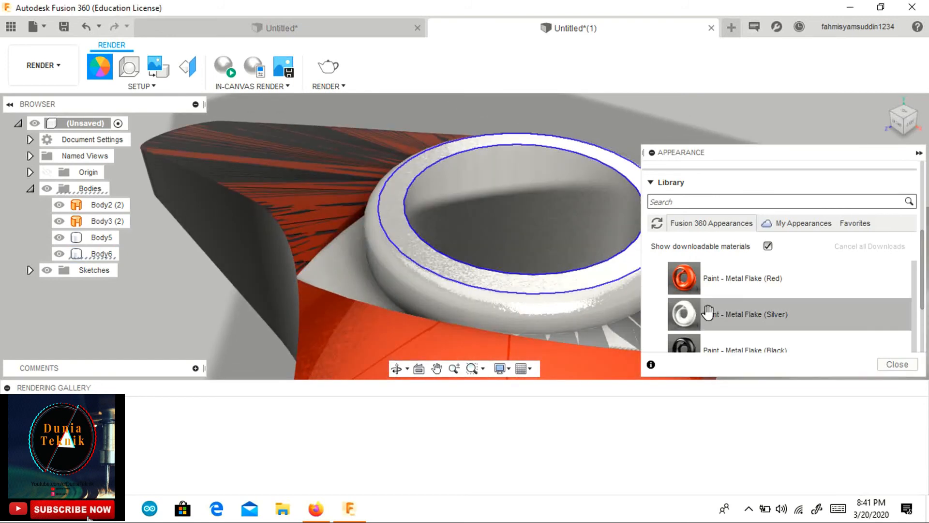
{"action": "scroll", "coordinate": [707, 314], "scroll_direction": "down", "scroll_amount": 1}
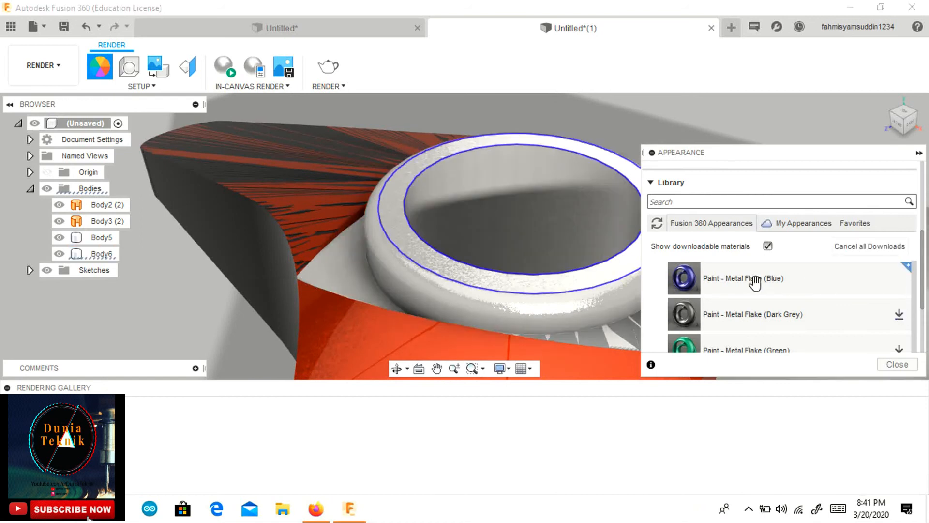
{"action": "mouse_move", "coordinate": [819, 286]}
{"action": "left_mouse_down"}
{"action": "mouse_move", "coordinate": [780, 271]}
{"action": "mouse_move", "coordinate": [557, 248]}
{"action": "mouse_move", "coordinate": [499, 284]}
{"action": "mouse_move", "coordinate": [508, 281]}
{"action": "left_mouse_up"}
{"action": "scroll", "coordinate": [509, 281], "scroll_direction": "down", "scroll_amount": 5}
{"action": "middle_click_drag", "start_coordinate": [586, 246], "coordinate": [464, 231]}
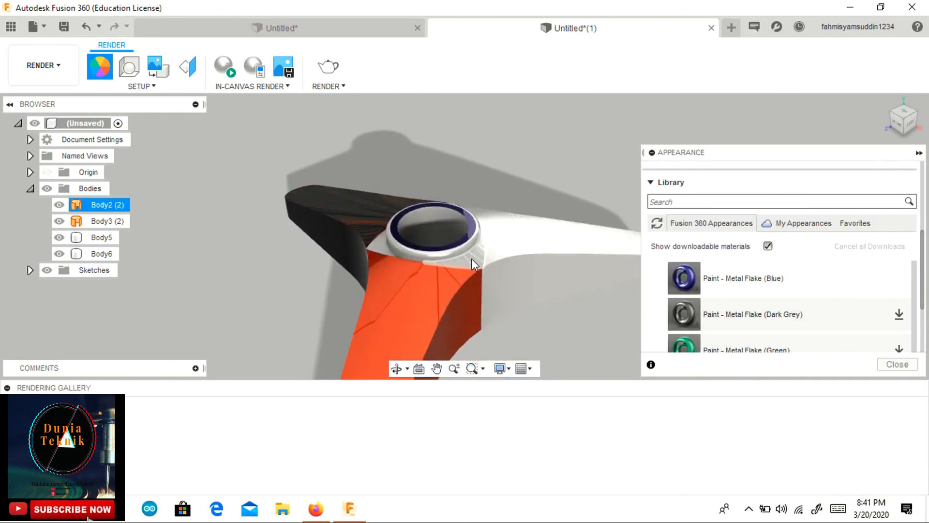
- Select Body2 (2) at the hub, then finish assigning appearances and return to the home view
{"action": "left_click", "coordinate": [469, 256]}
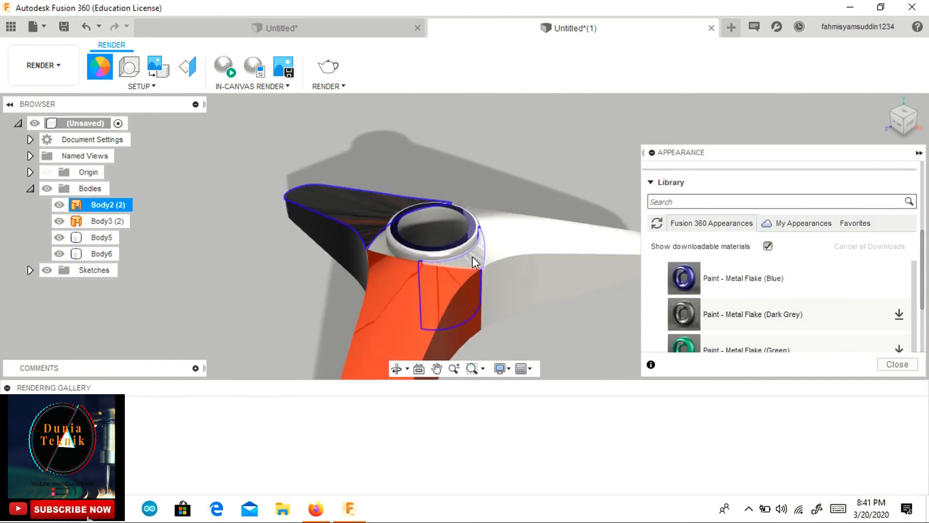
{"action": "left_click", "coordinate": [473, 257]}
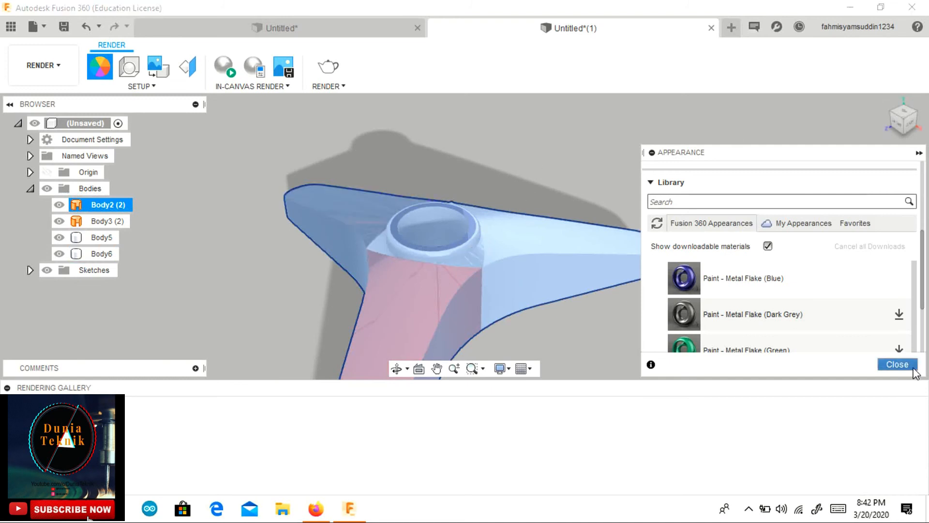
{"action": "left_click", "coordinate": [897, 363]}
{"action": "left_click", "coordinate": [888, 103]}
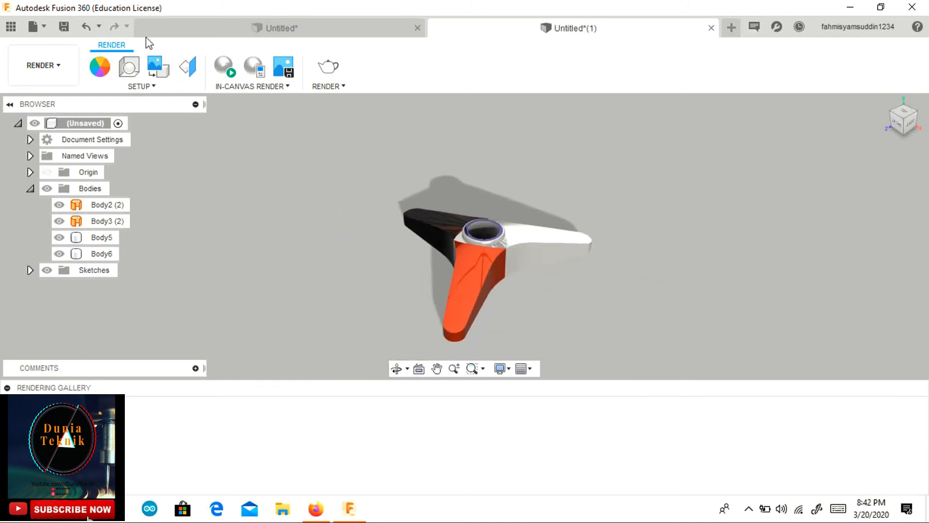
- Open the scene settings for review and close them
{"action": "left_click", "coordinate": [129, 67]}
{"action": "left_click_drag", "start_coordinate": [825, 235], "coordinate": [842, 234]}
{"action": "left_click", "coordinate": [897, 364]}
- Switch from the Render workspace back to the Design workspace with the coloured arms and ring in close view
{"action": "left_click", "coordinate": [63, 73]}
{"action": "left_click", "coordinate": [30, 99]}
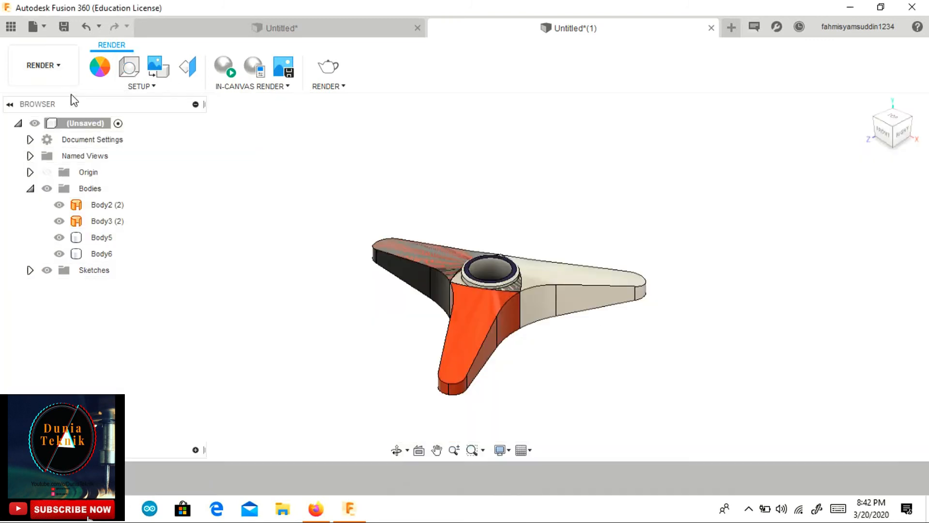
{"action": "mouse_move", "coordinate": [895, 128]}
{"action": "left_mouse_down"}
{"action": "mouse_move", "coordinate": [920, 157]}
{"action": "mouse_move", "coordinate": [923, 135]}
{"action": "mouse_move", "coordinate": [882, 118]}
{"action": "mouse_move", "coordinate": [867, 123]}
{"action": "left_mouse_up"}
{"action": "scroll", "coordinate": [526, 279], "scroll_direction": "up", "scroll_amount": 4}
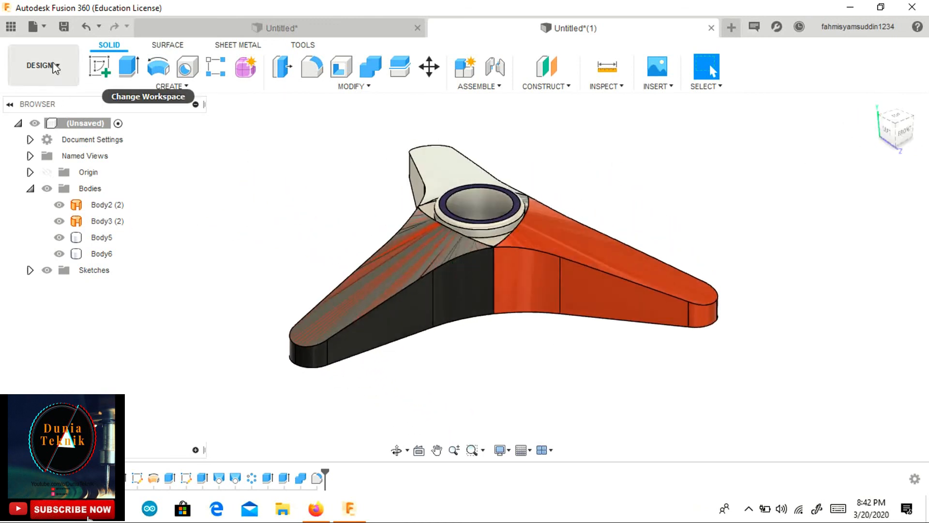
{"action": "scroll", "coordinate": [552, 285], "scroll_direction": "up", "scroll_amount": 3}
{"action": "scroll", "coordinate": [552, 285], "scroll_direction": "down", "scroll_amount": 3}
{"action": "scroll", "coordinate": [550, 285], "scroll_direction": "up", "scroll_amount": 3}
{"action": "scroll", "coordinate": [599, 290], "scroll_direction": "down", "scroll_amount": 2}
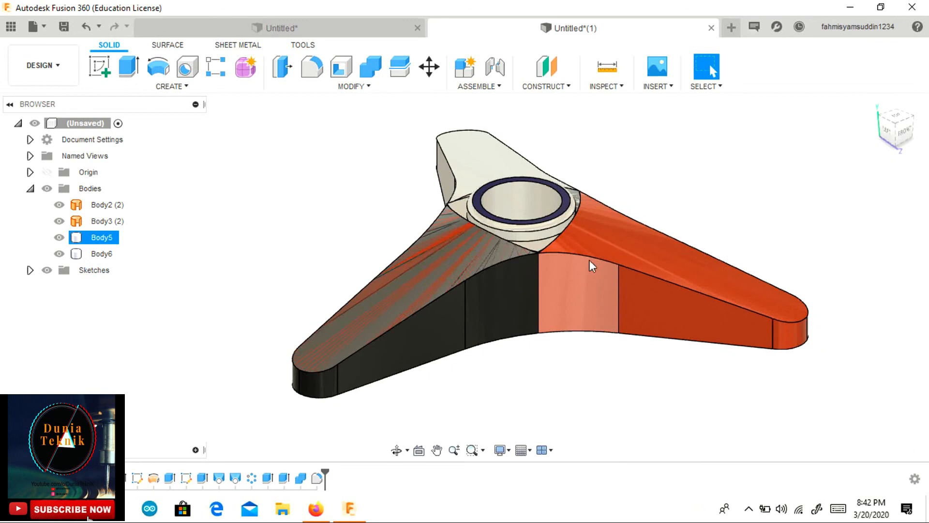
{"action": "left_click", "coordinate": [749, 509]}
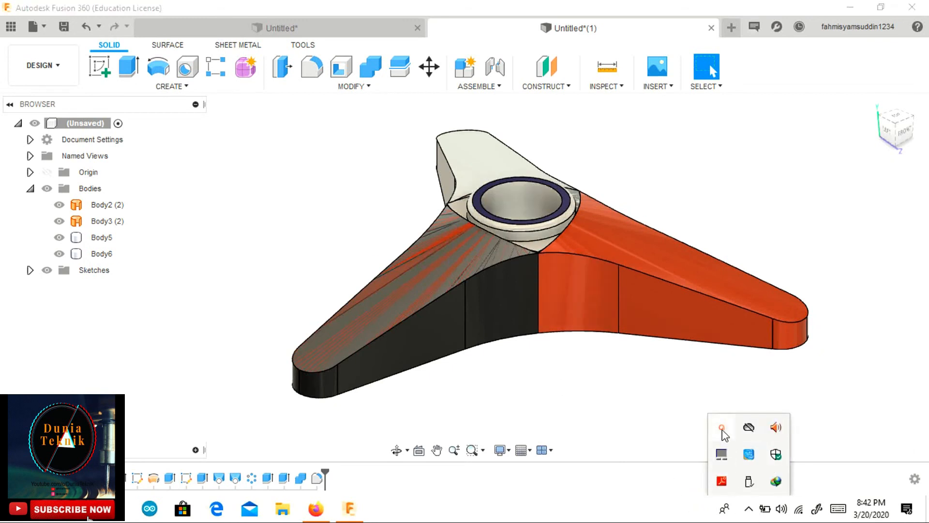
{"action": "left_click", "coordinate": [721, 429]}
{"action": "left_click", "coordinate": [746, 448]}
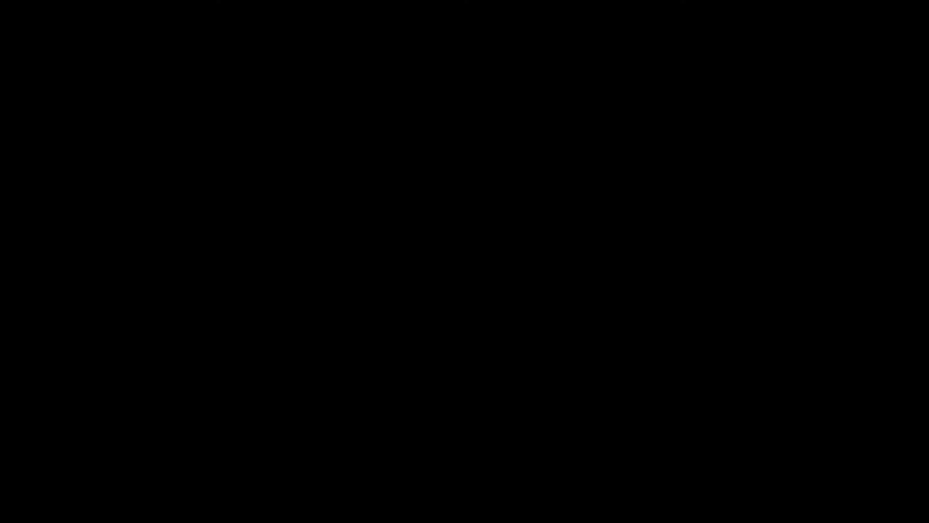